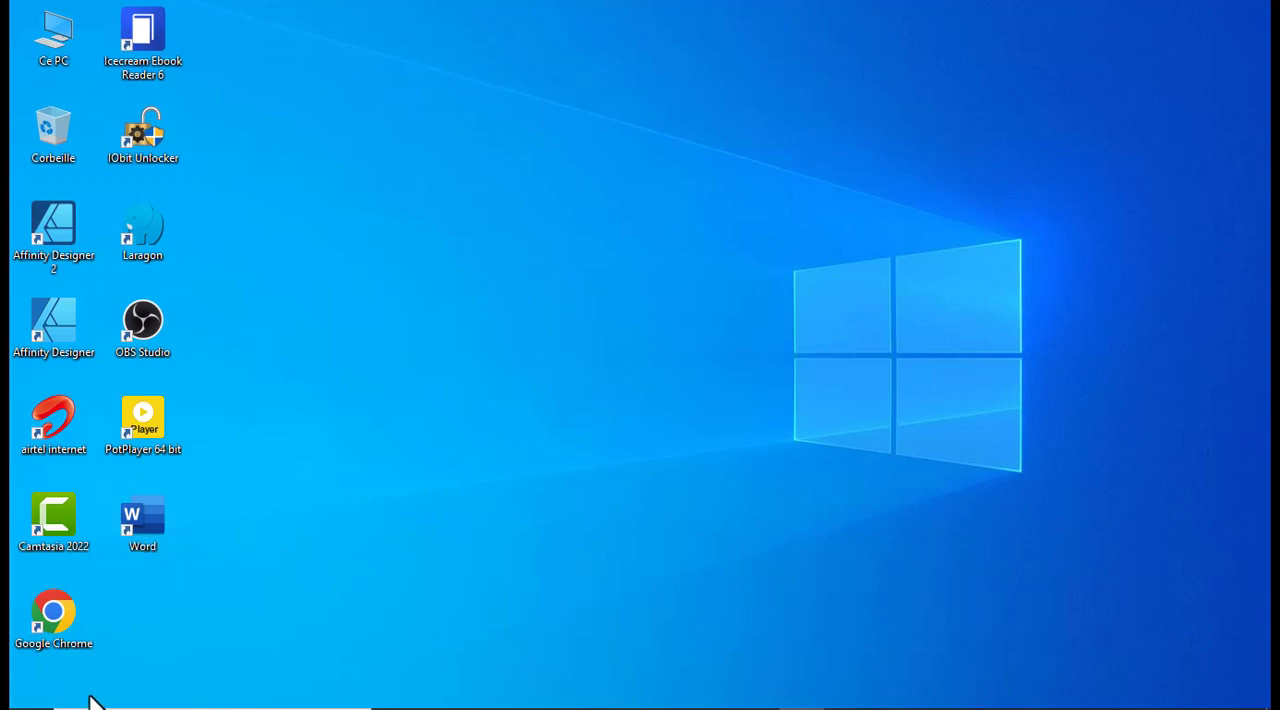
Search the computer for the Word application and clear the search text again.
mouse_move(97, 704)
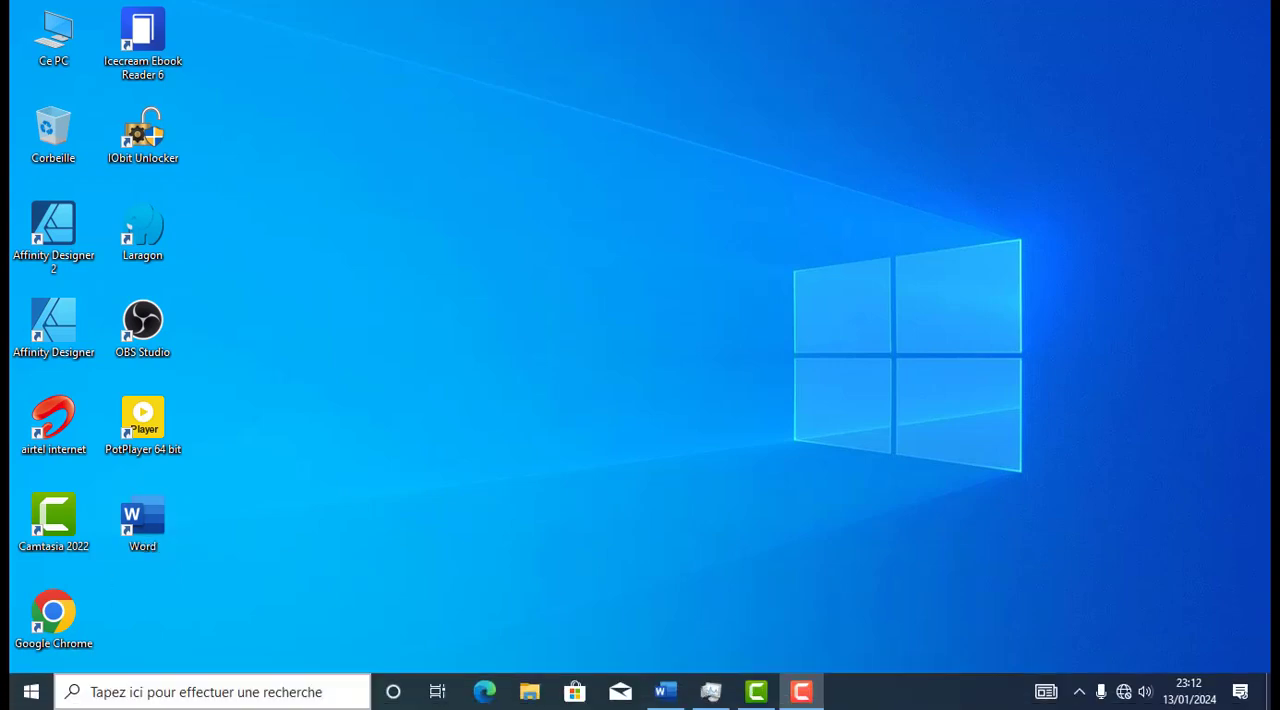
click(138, 692)
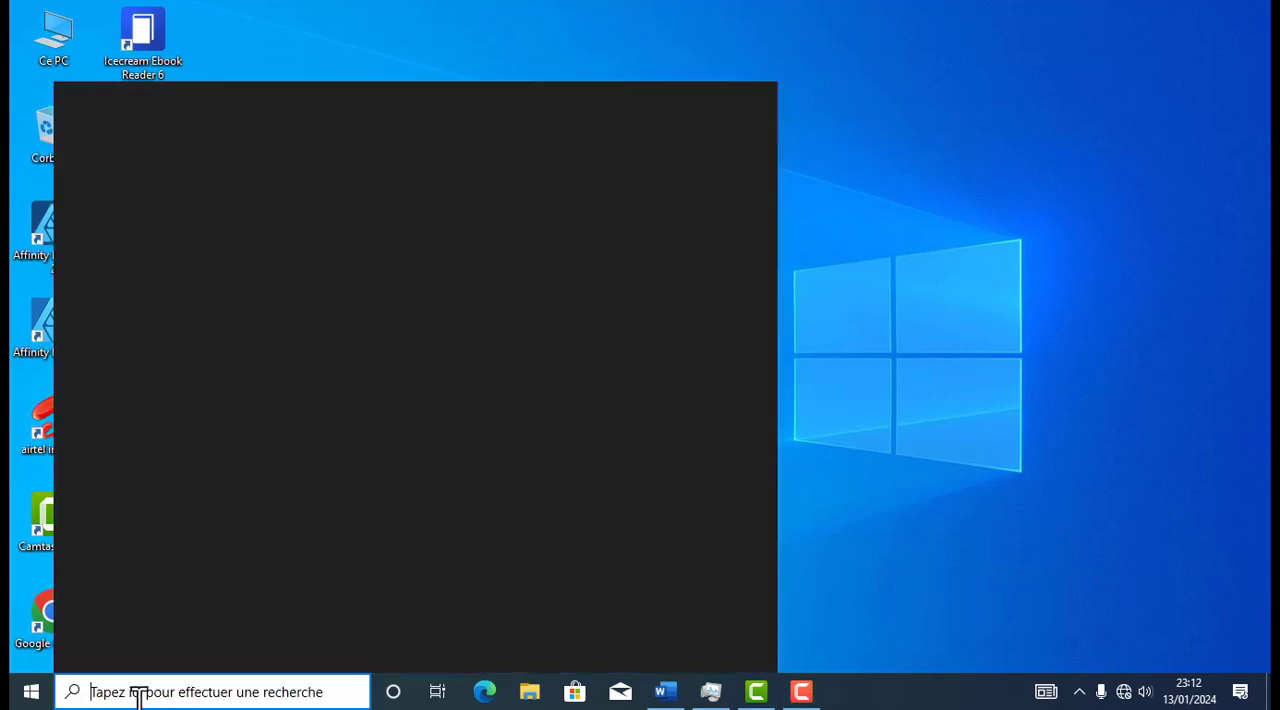
text(m)
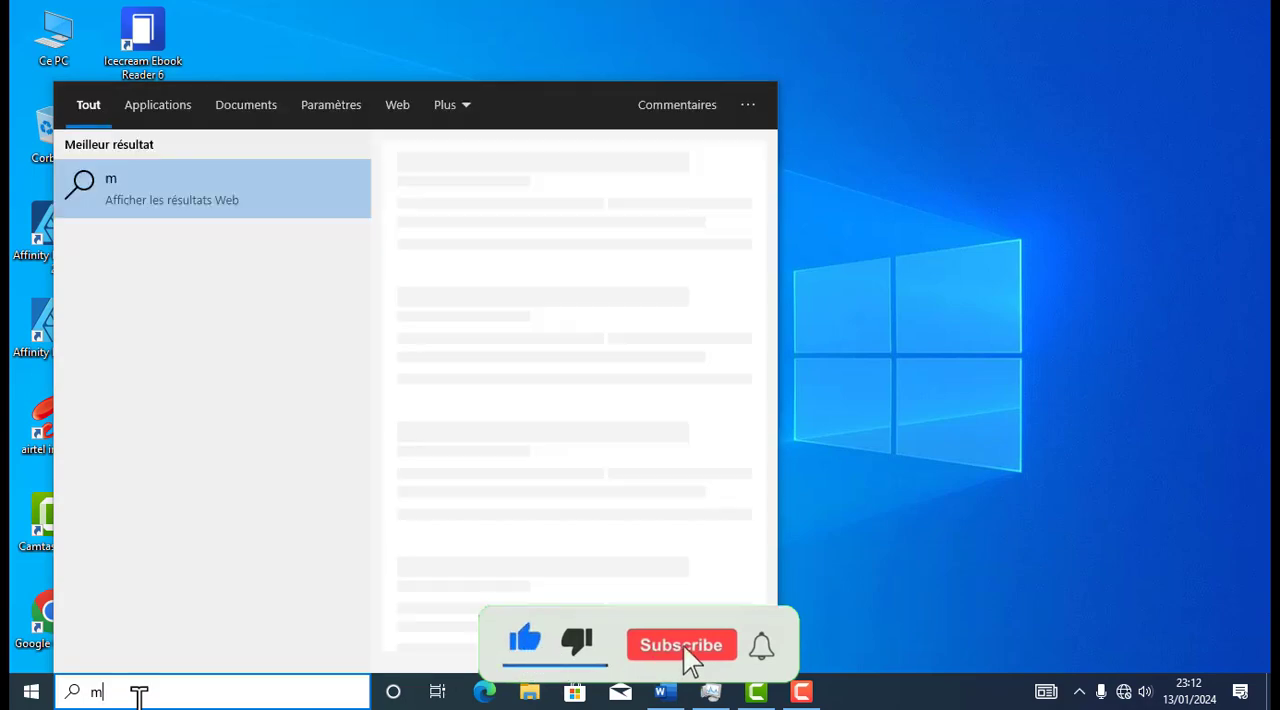
key(BackSpace)
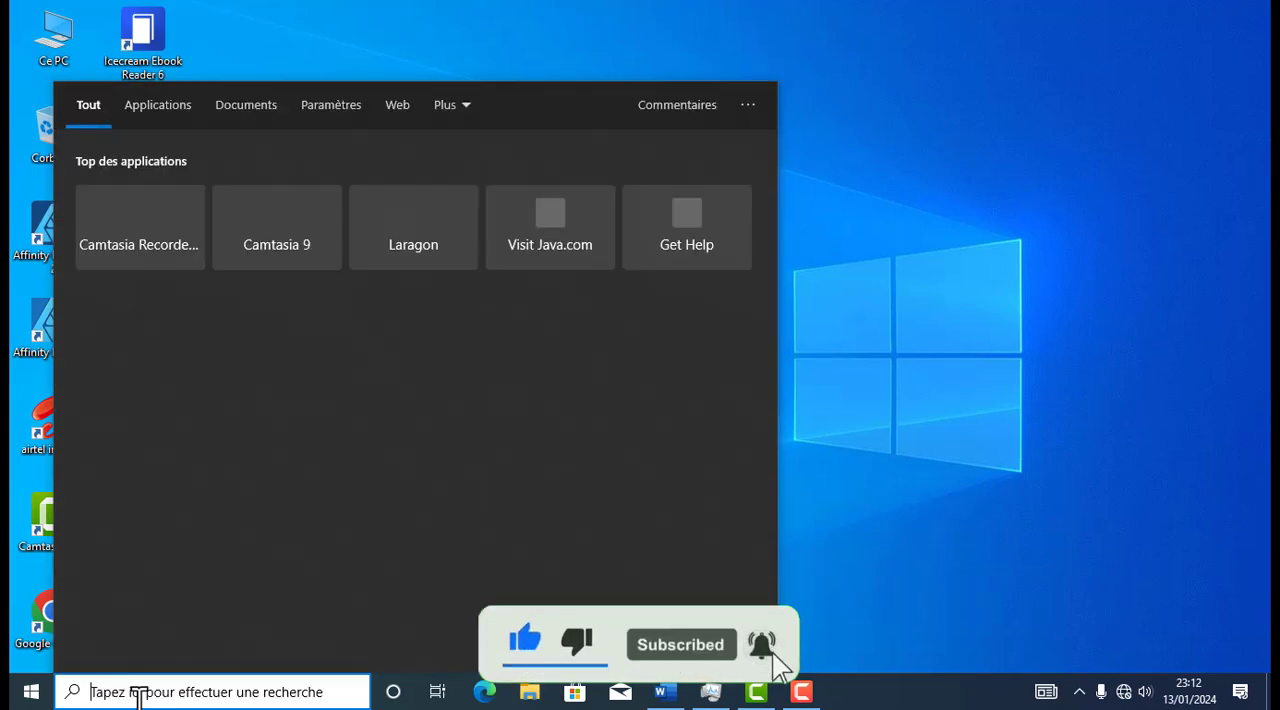
text(word)
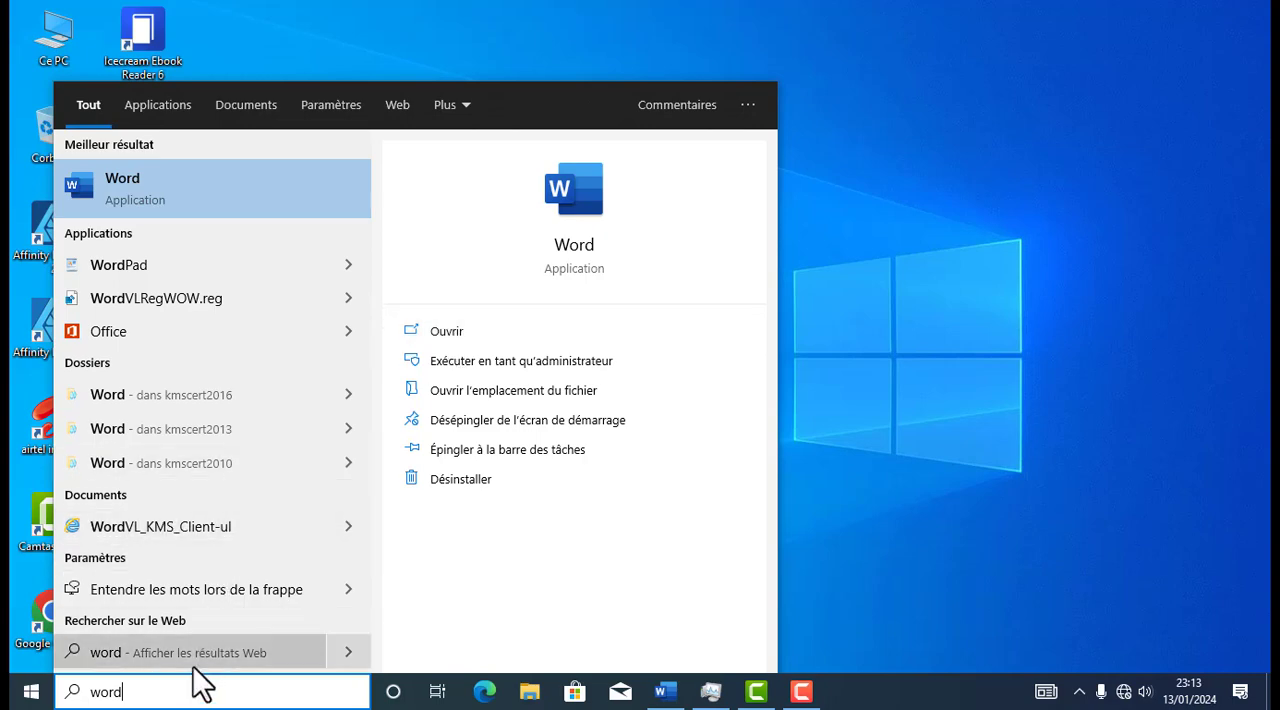
key(BackSpace)
key(BackSpace)
key(BackSpace)
key(BackSpace)
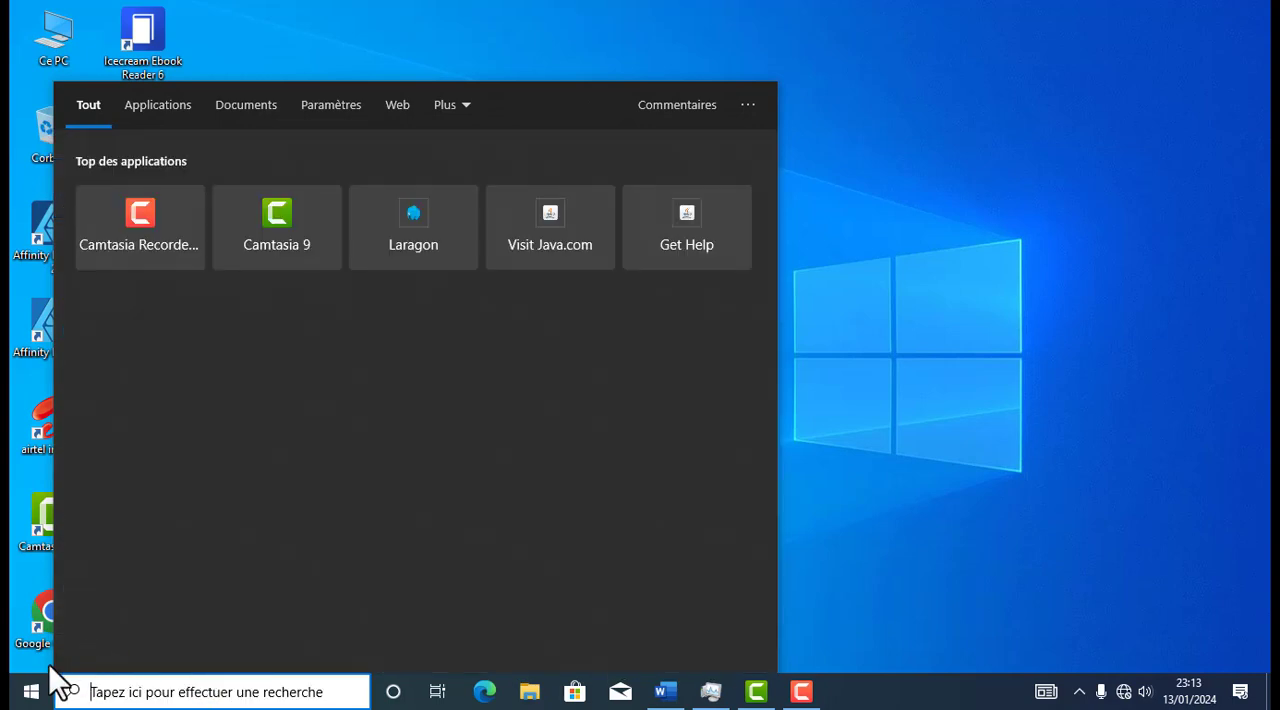
Launch Word and create a new blank document.
click(33, 696)
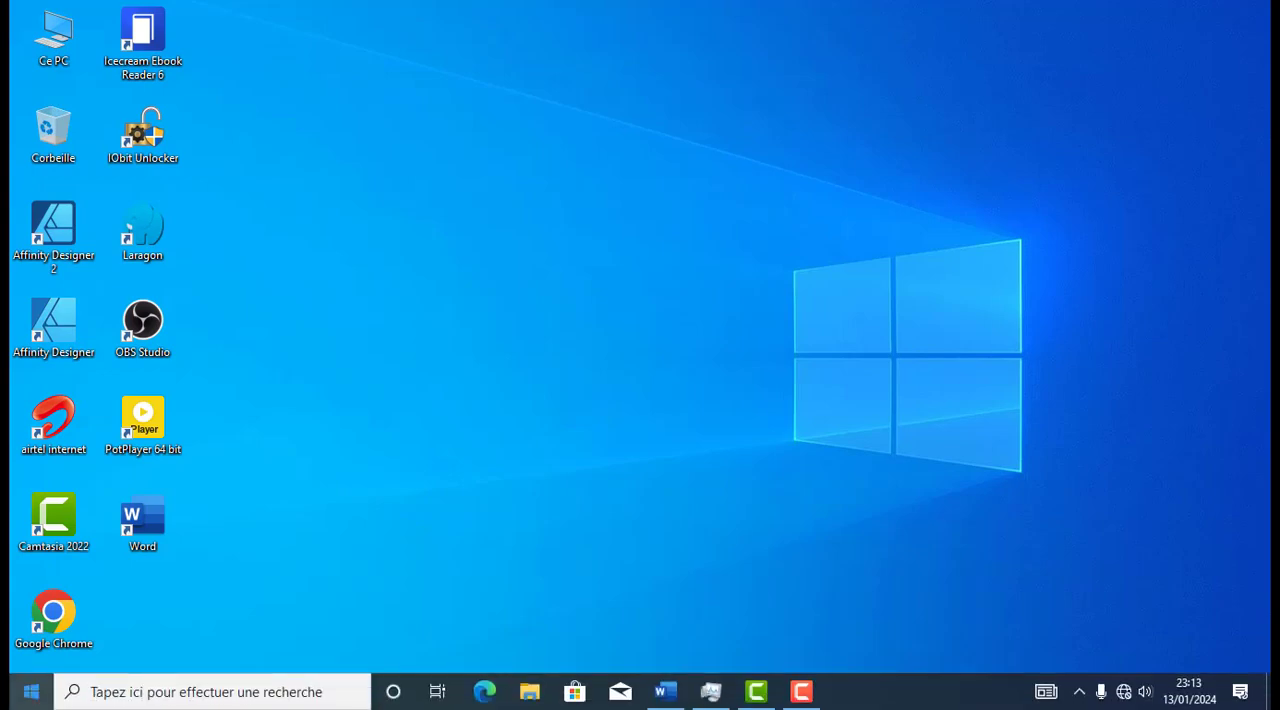
click(32, 698)
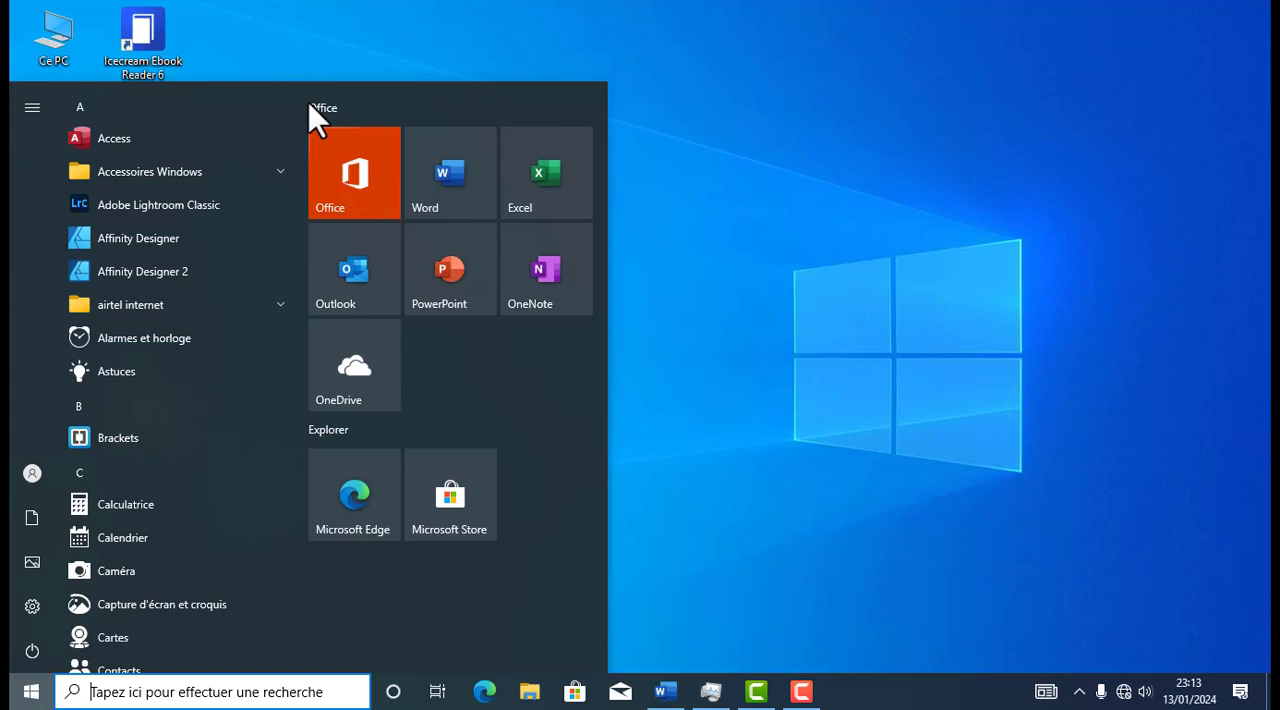
scroll(195, 216, down, 10)
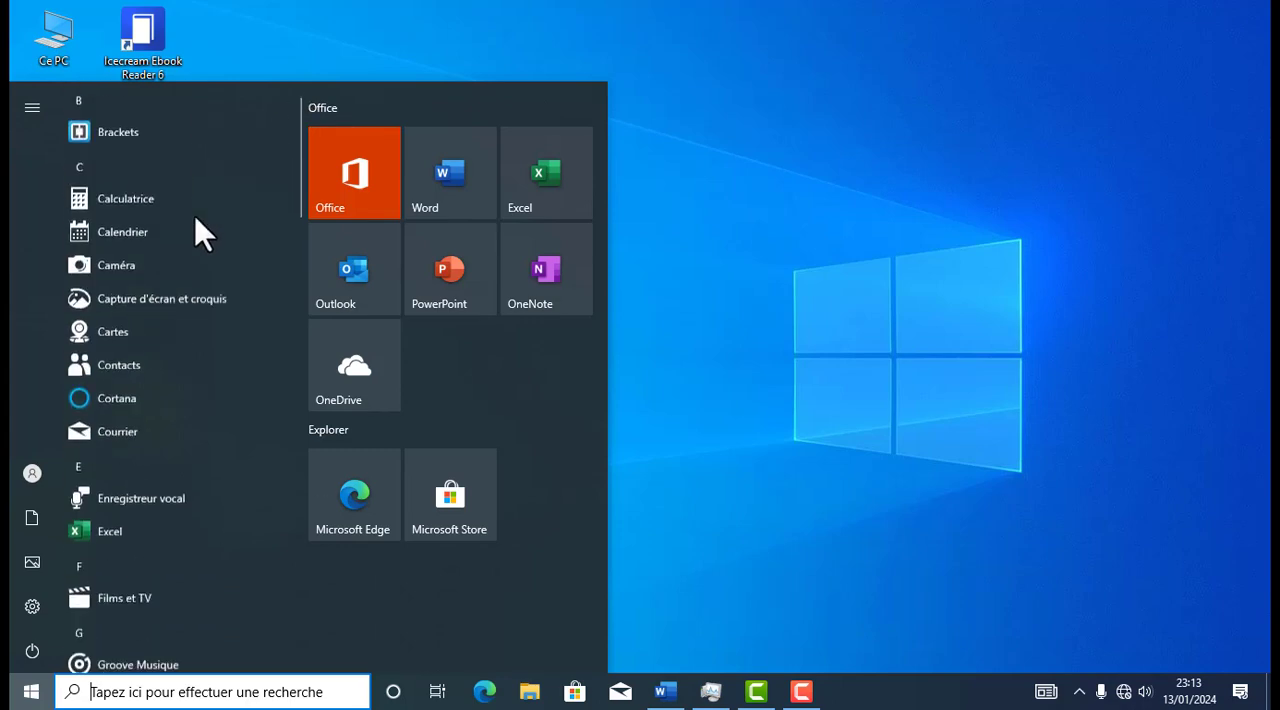
scroll(195, 216, down, 10)
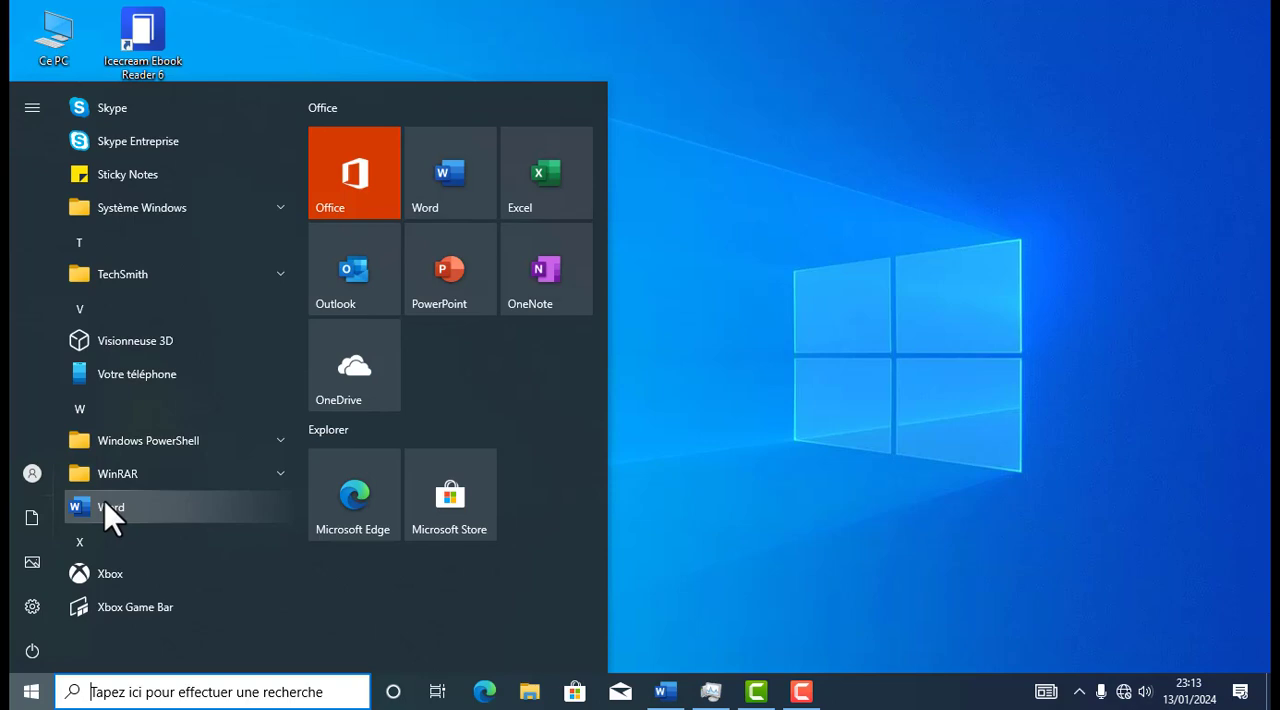
click(104, 505)
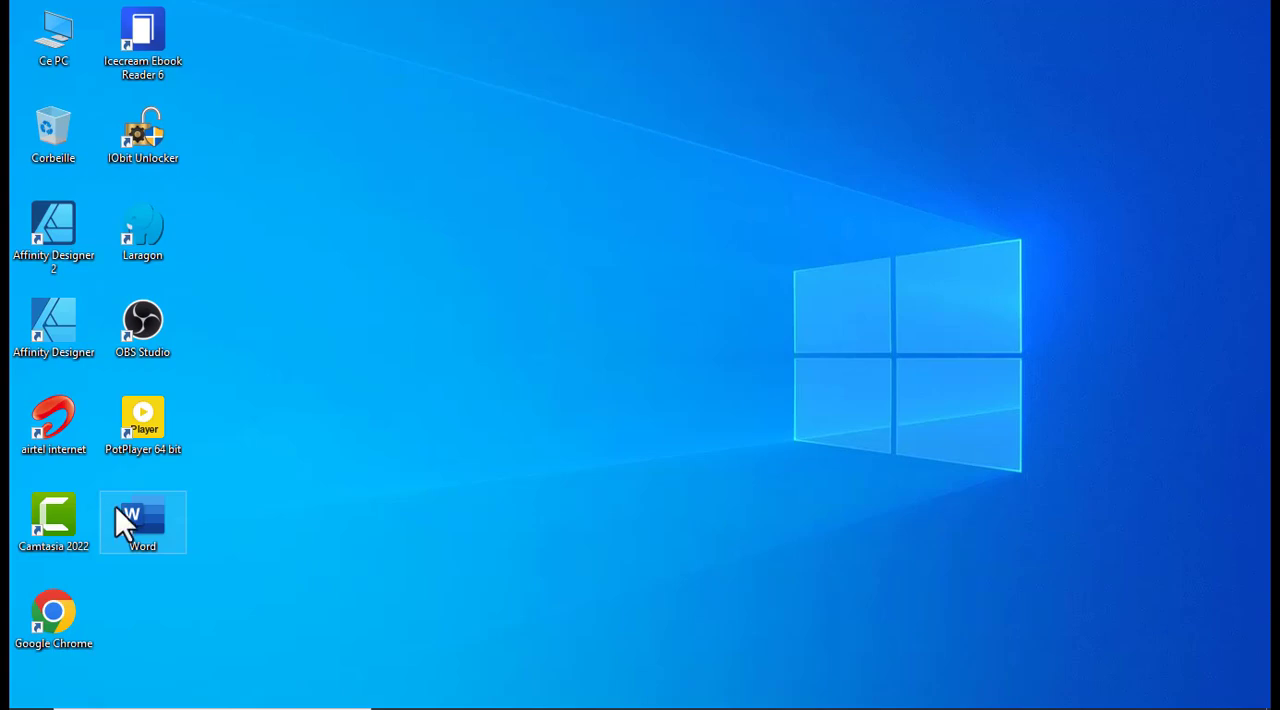
double_click(115, 506)
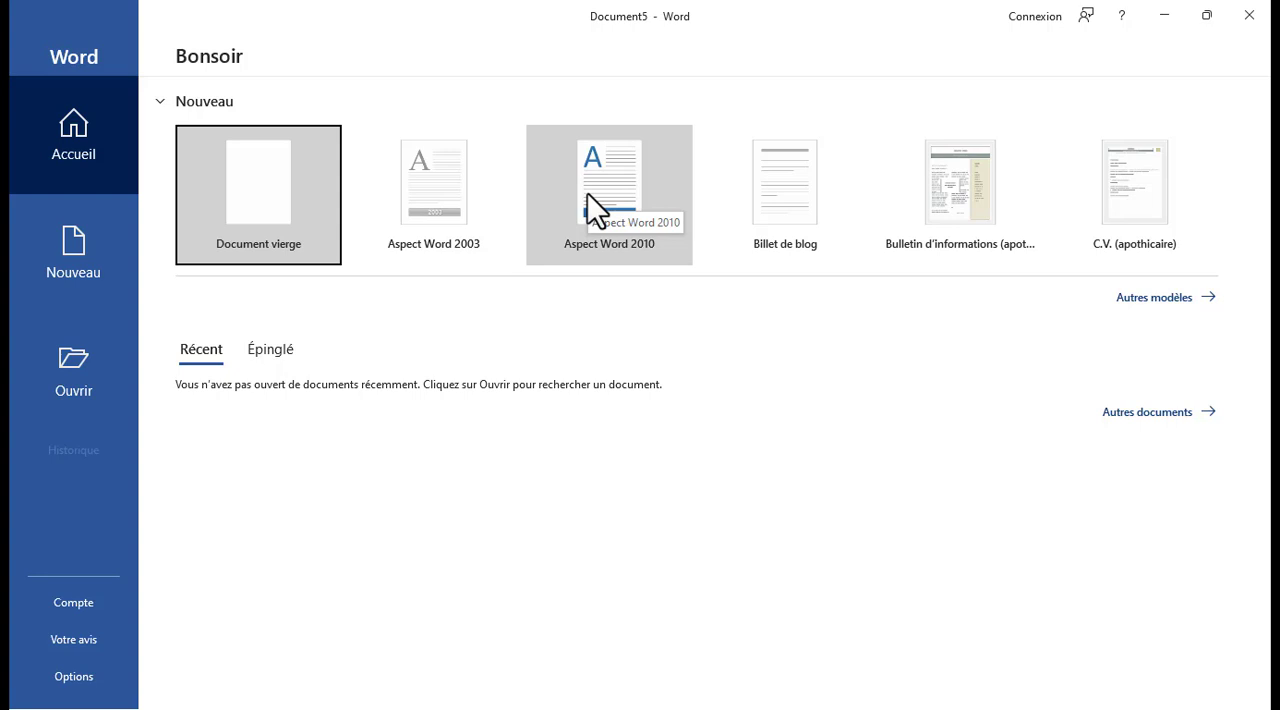
click(260, 196)
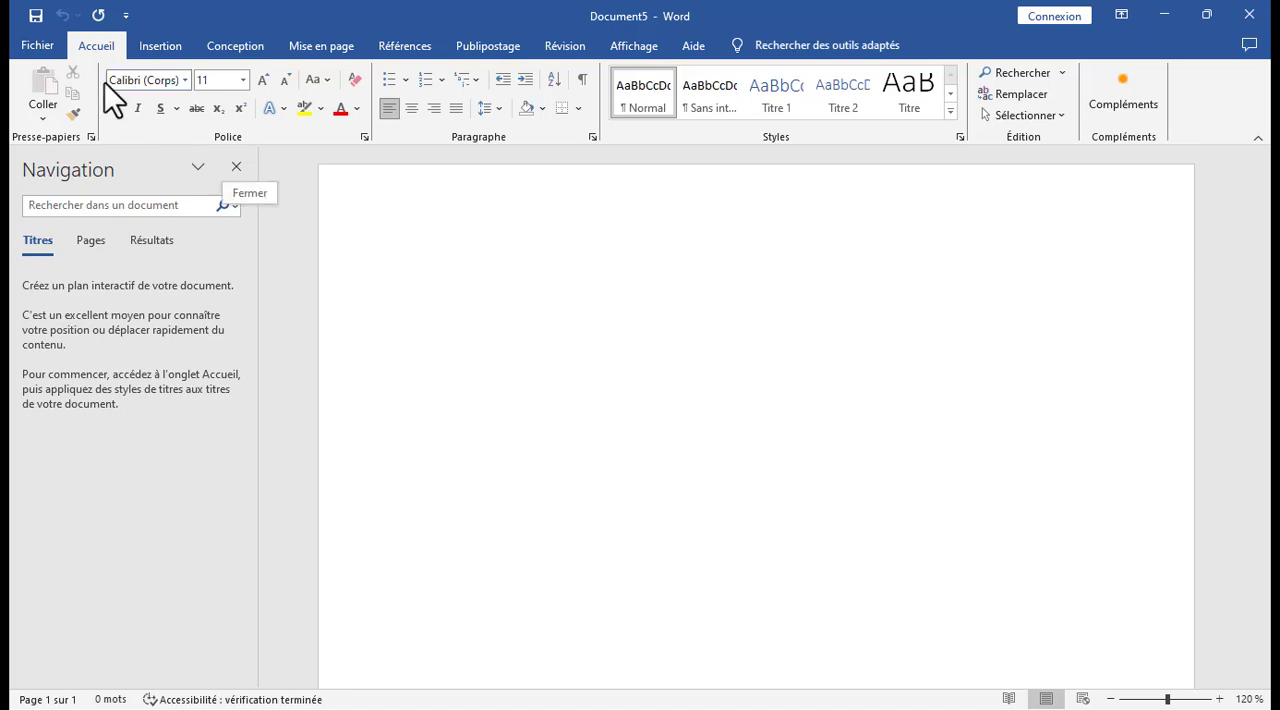
Save the new document under the name WORD in the Documents folder as a Word document.
click(58, 48)
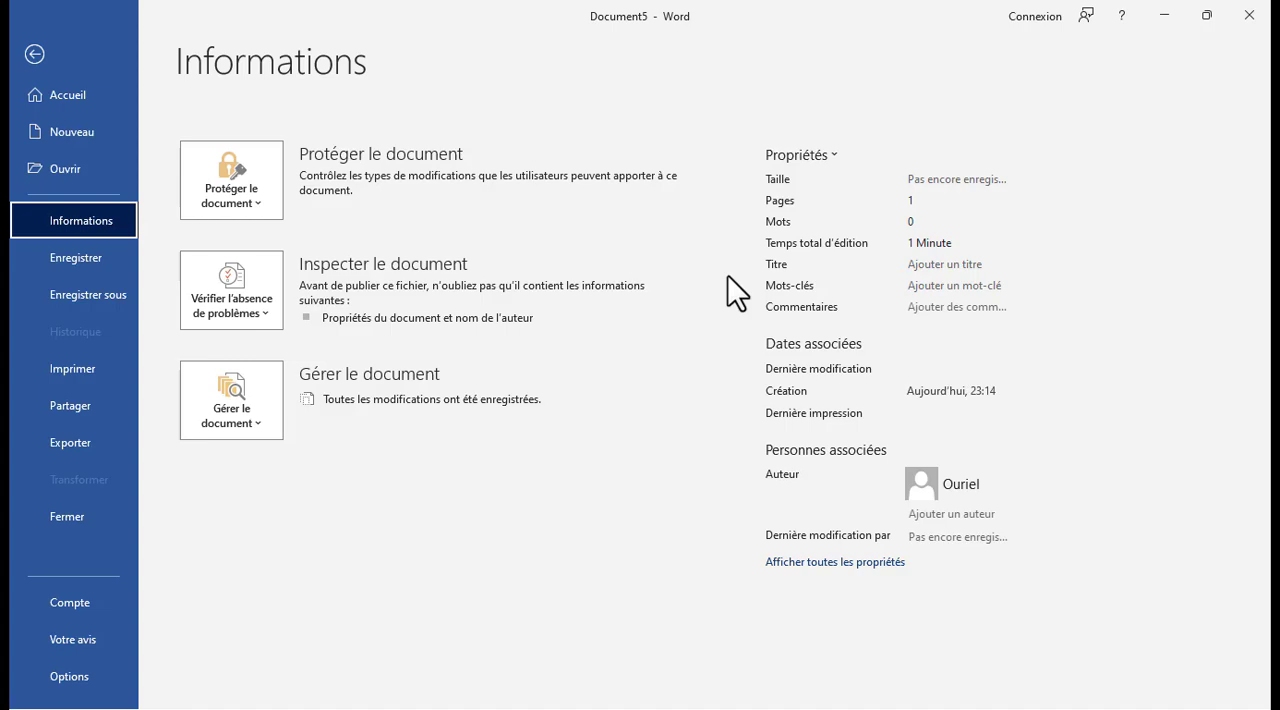
click(111, 262)
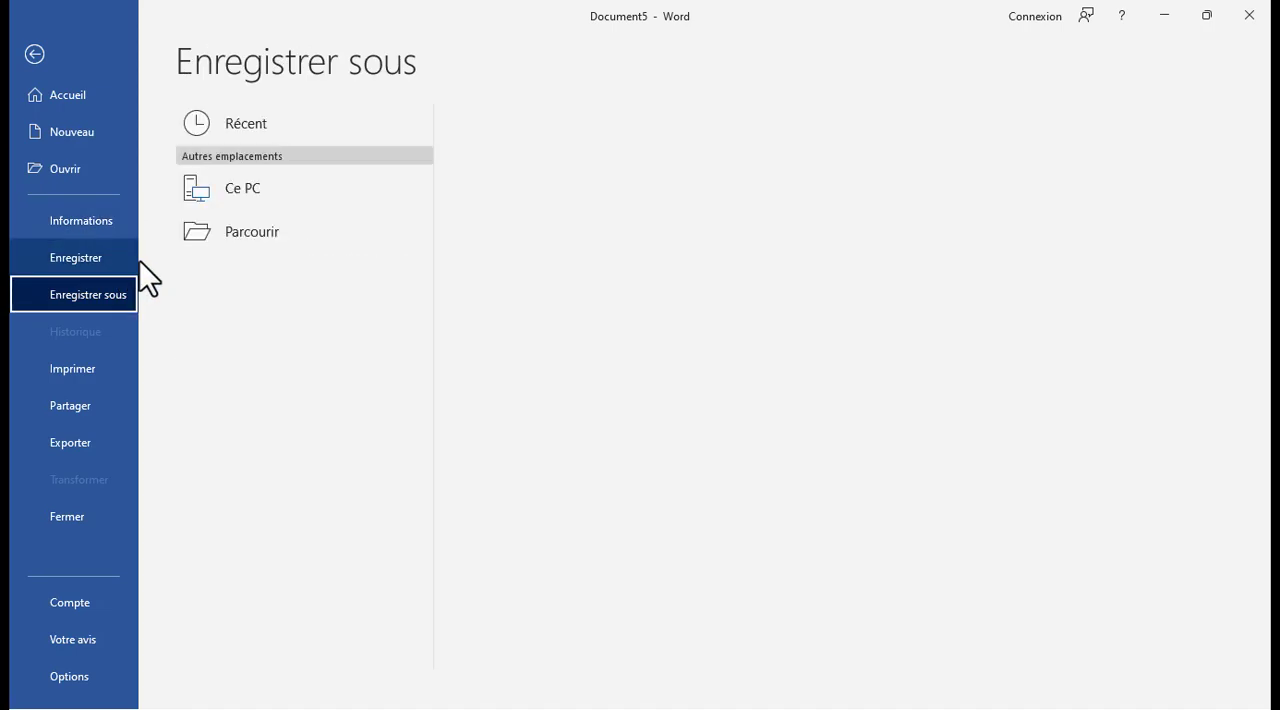
click(118, 262)
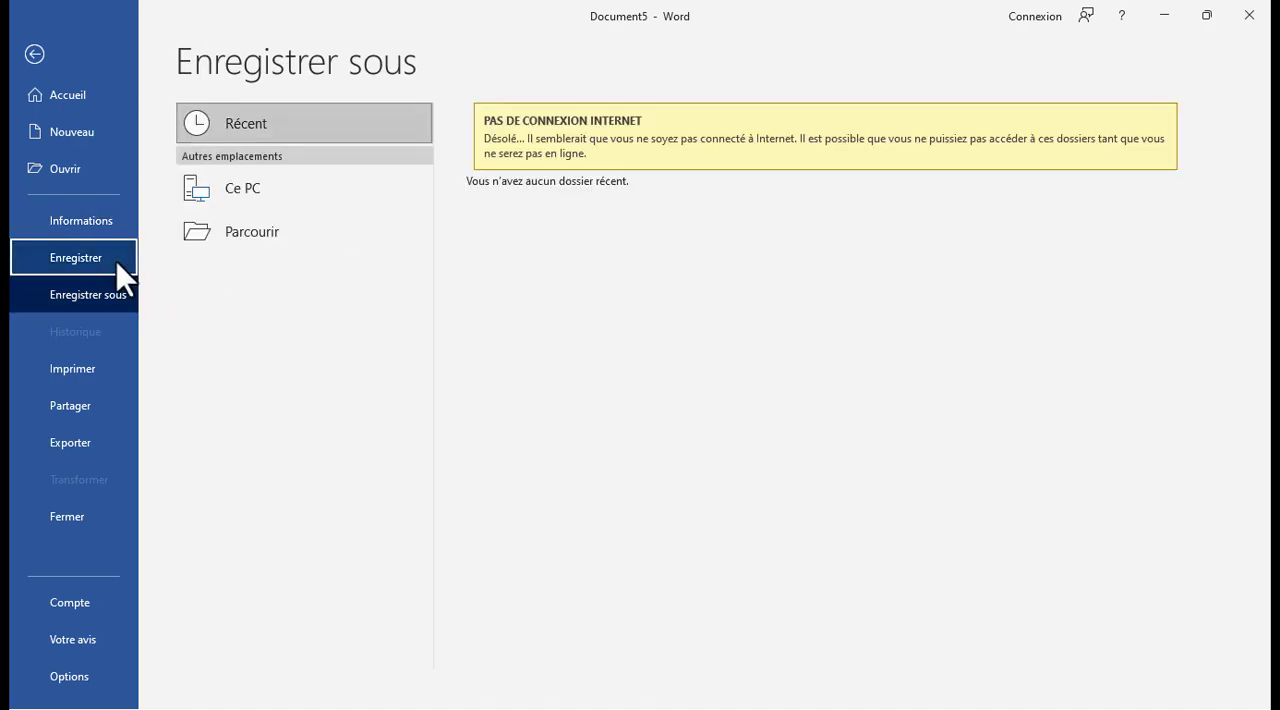
click(227, 228)
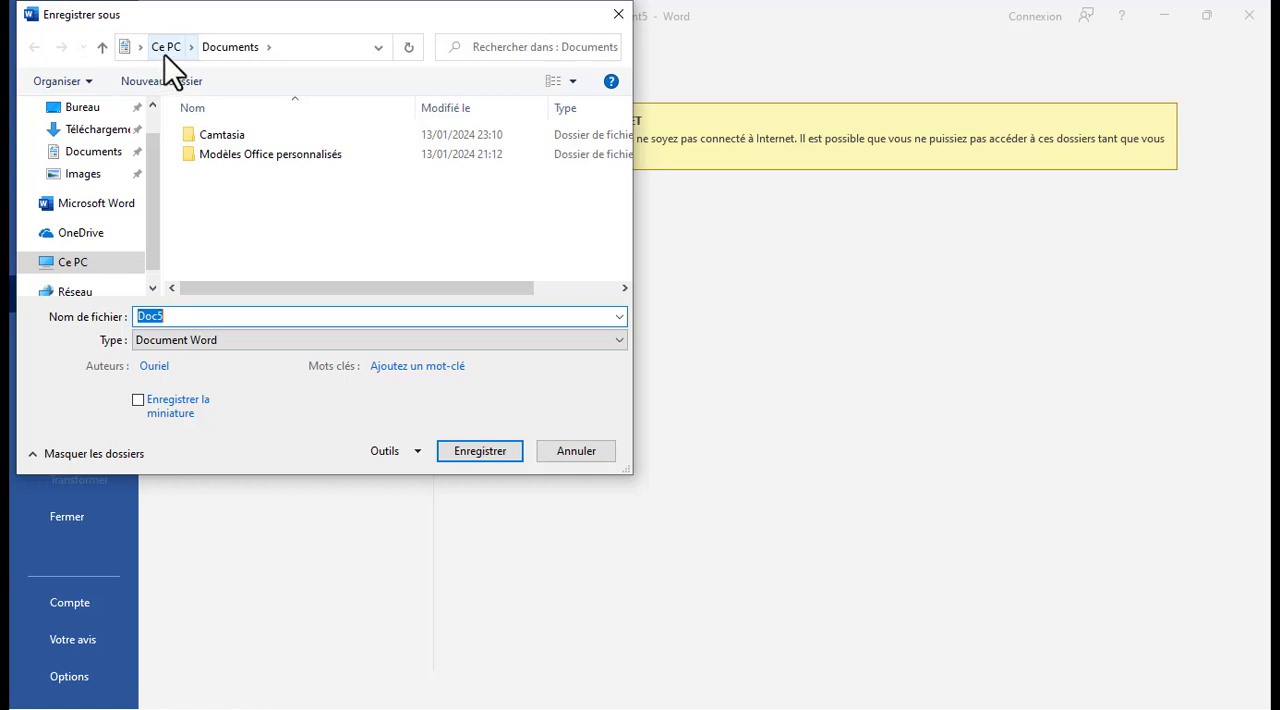
click(212, 318)
key(BackSpace)
key(BackSpace)
key(BackSpace)
key(BackSpace)
text(WORD)
click(487, 446)
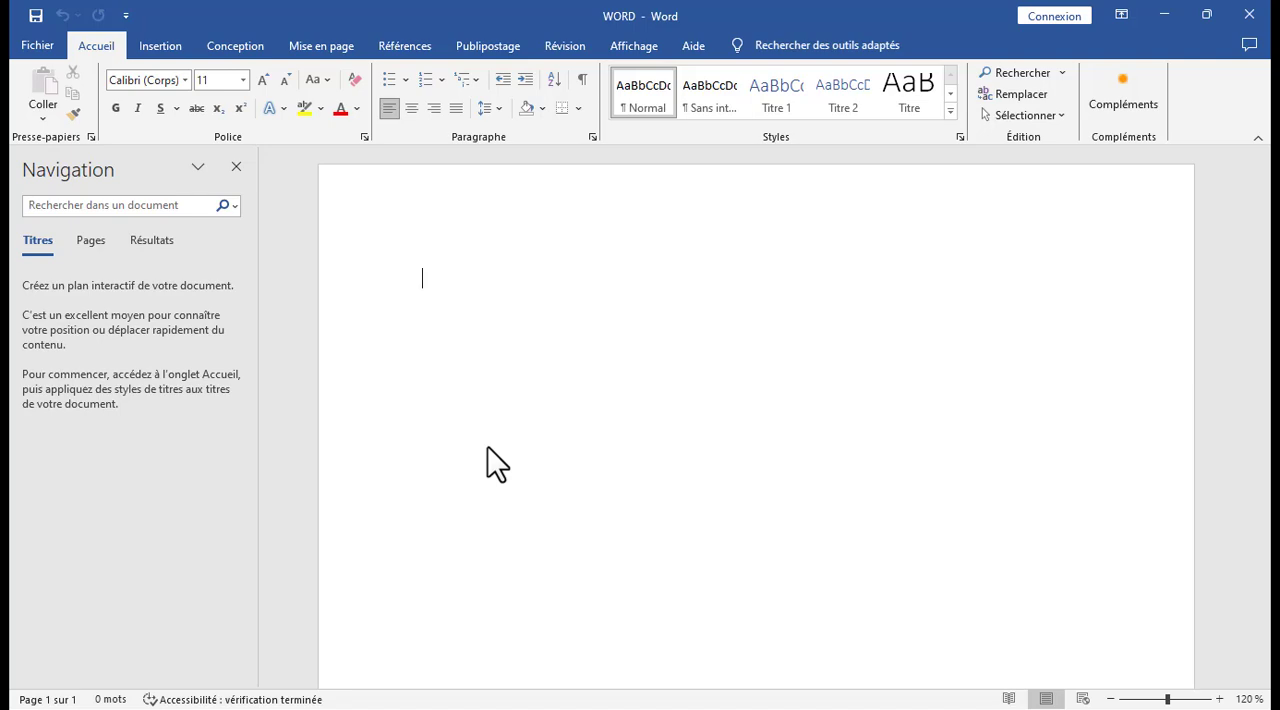
Write the sentence "SALUT LA FAMILLE JE SUIS ENTRAIN DE FAIRE UNE SAISIE." on the first line of the page.
text(SALU)
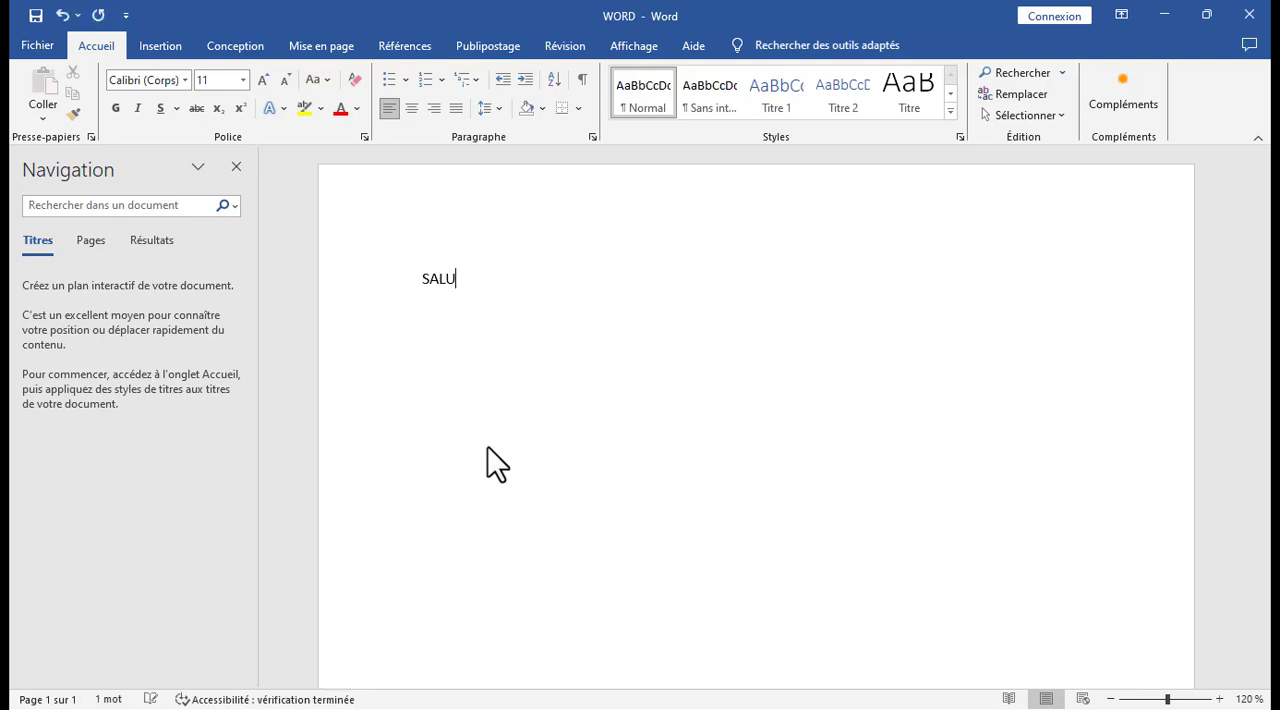
text(TT LA FAMILLE)
click(468, 282)
key(BackSpace)
click(580, 285)
text(JE SUIS ENTRAIN DE)
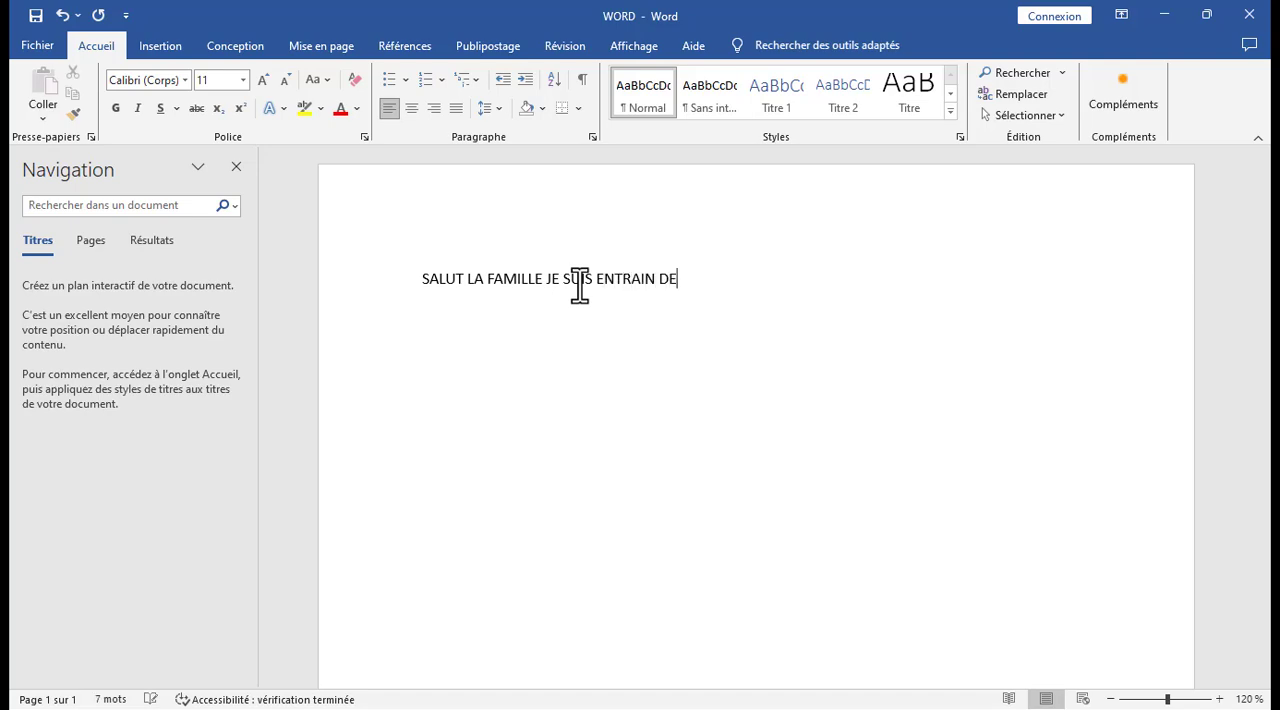
text( FAIRE UNE SAISIE)
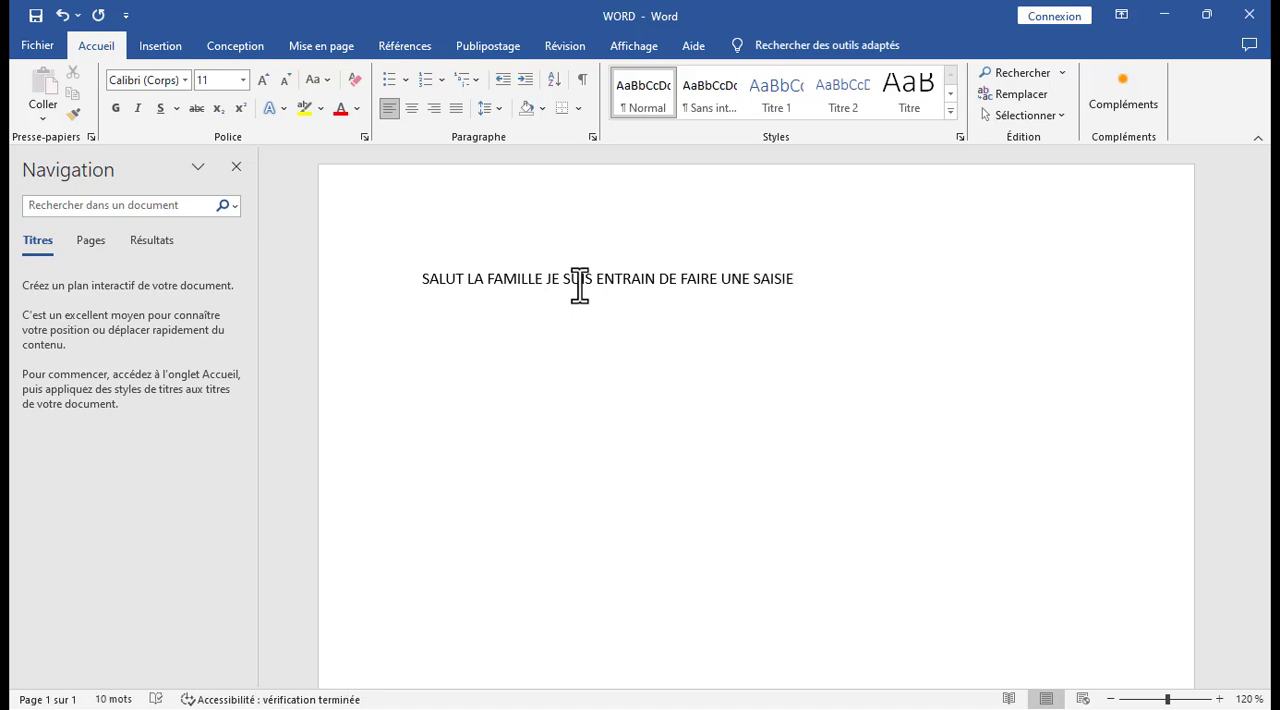
text(.)
Change the font of the whole sentence to Agency FB.
drag(812, 283, 439, 303)
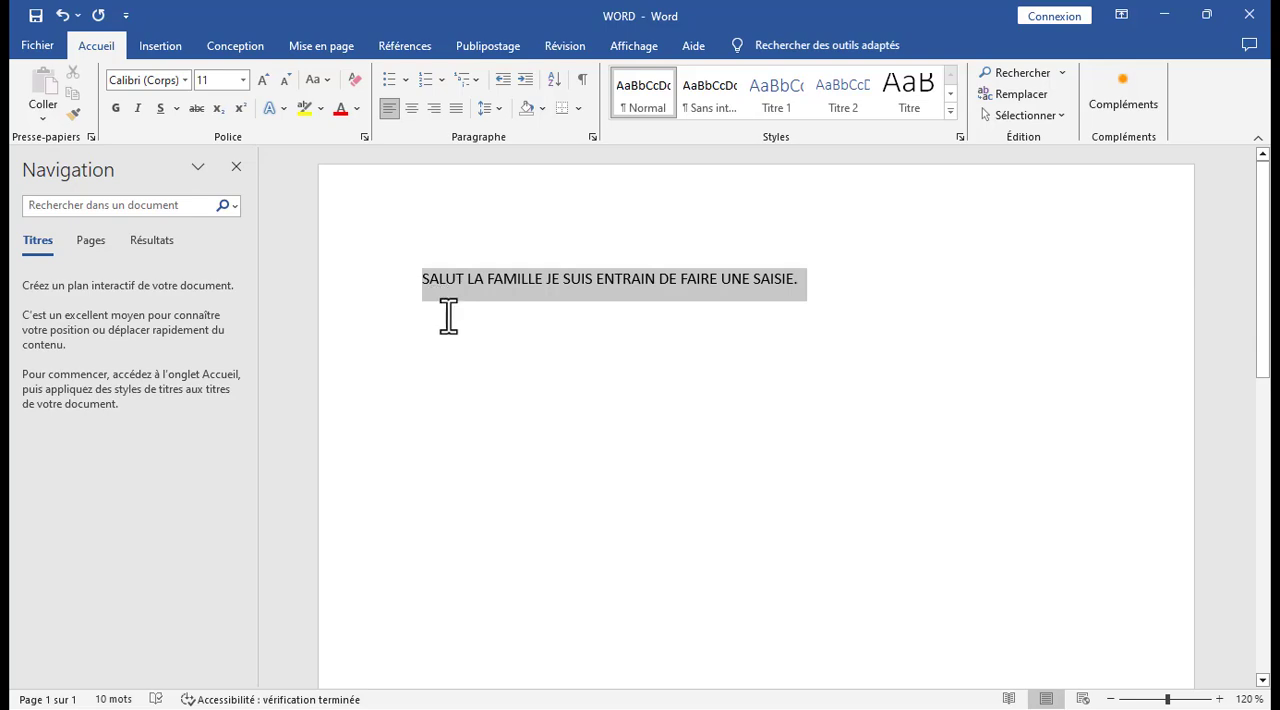
click(183, 81)
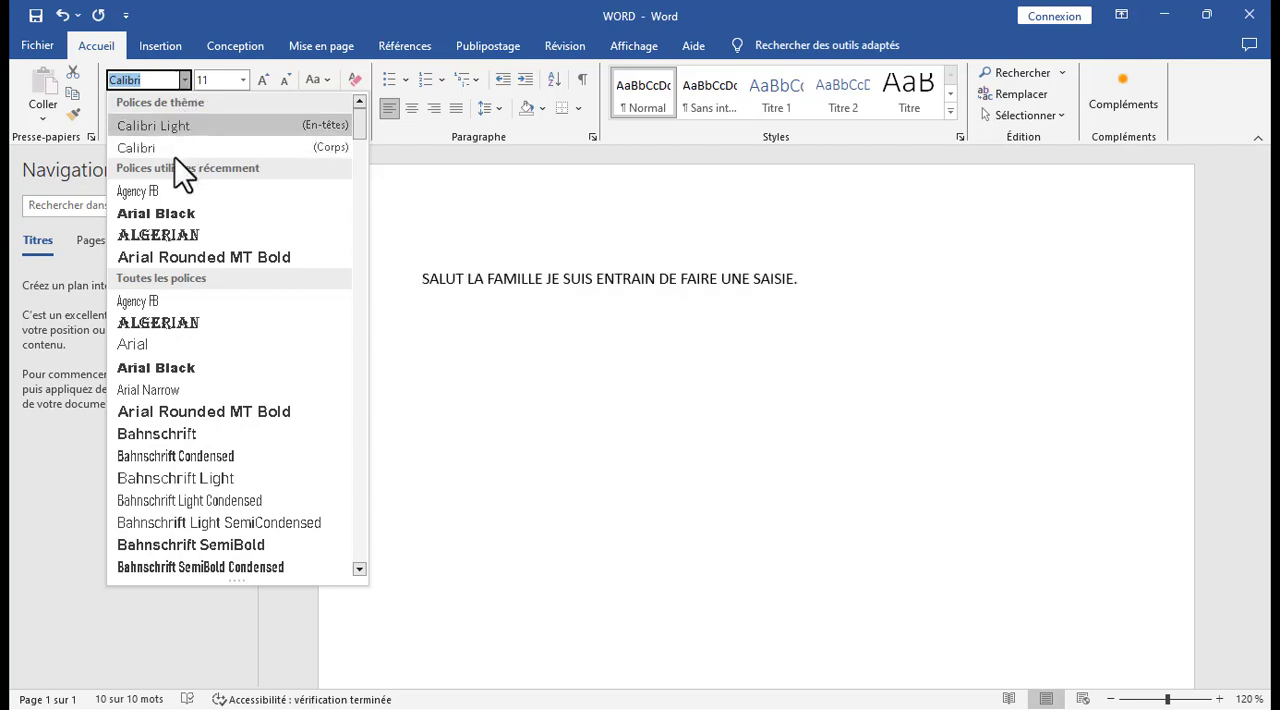
click(166, 193)
click(476, 330)
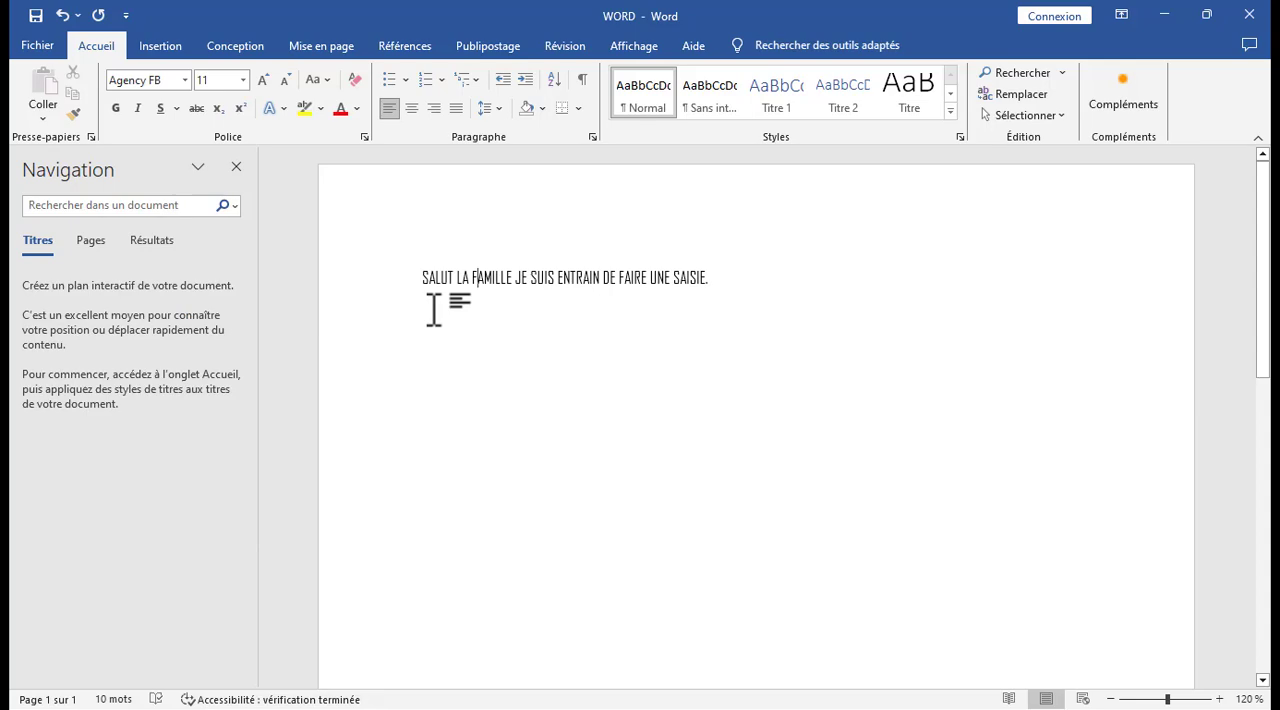
Change the font of the whole sentence to Algerian.
drag(708, 278, 411, 276)
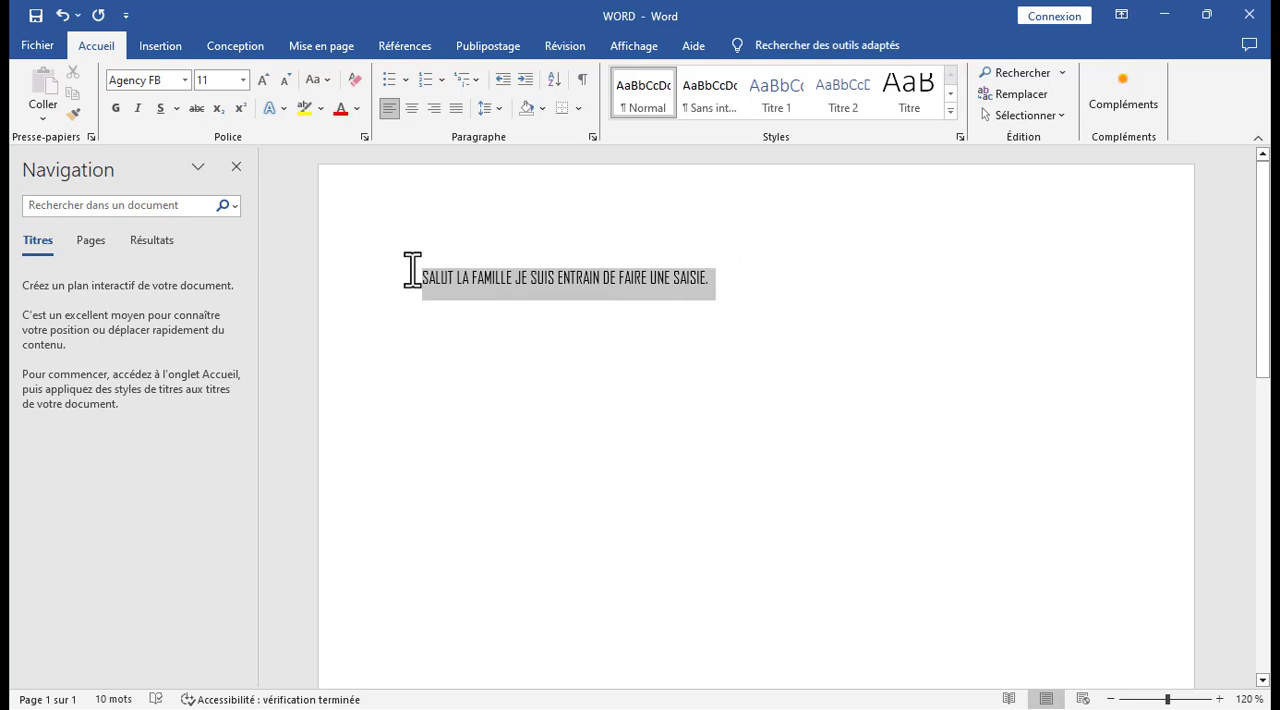
click(184, 80)
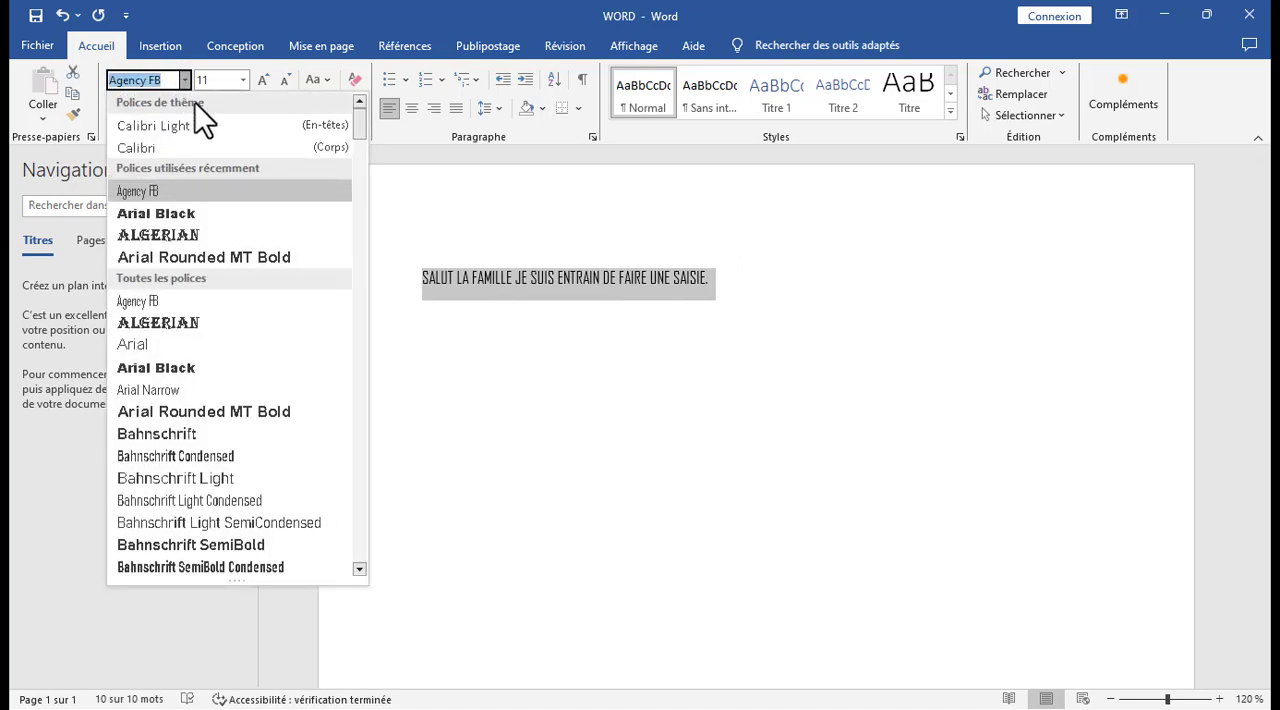
click(191, 233)
click(508, 338)
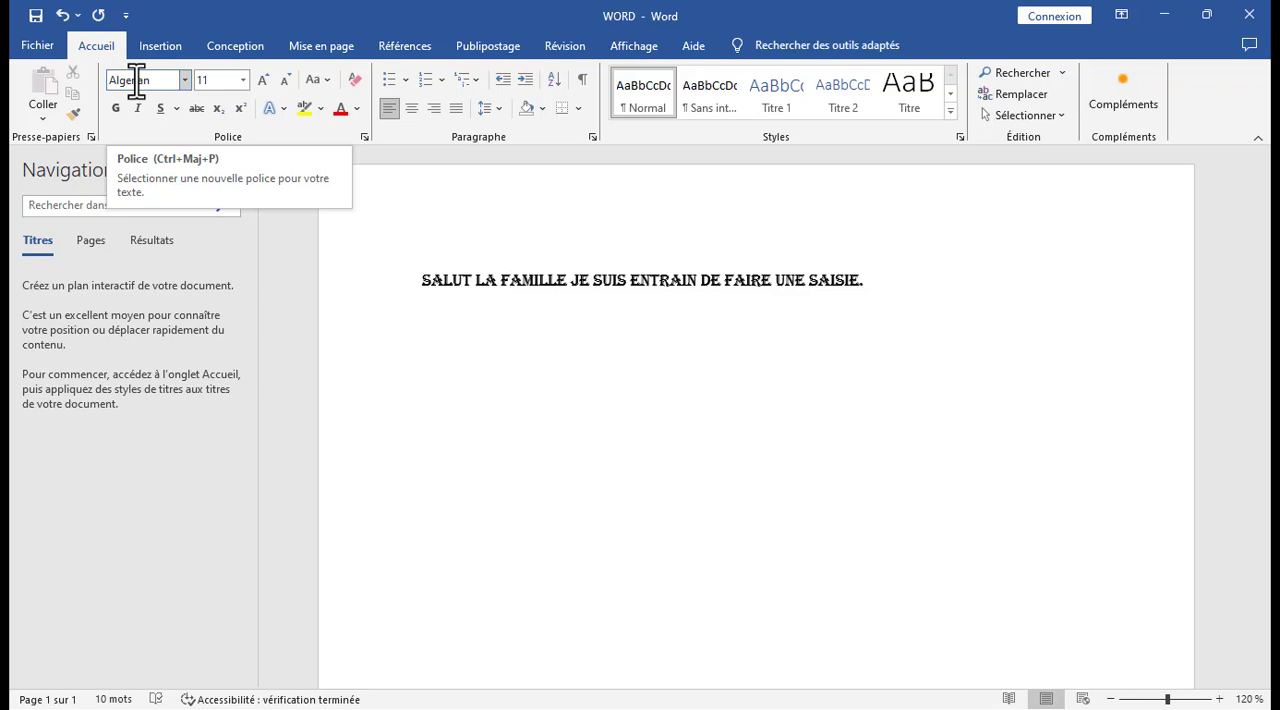
Change the font of the whole sentence to Arial.
drag(883, 280, 400, 274)
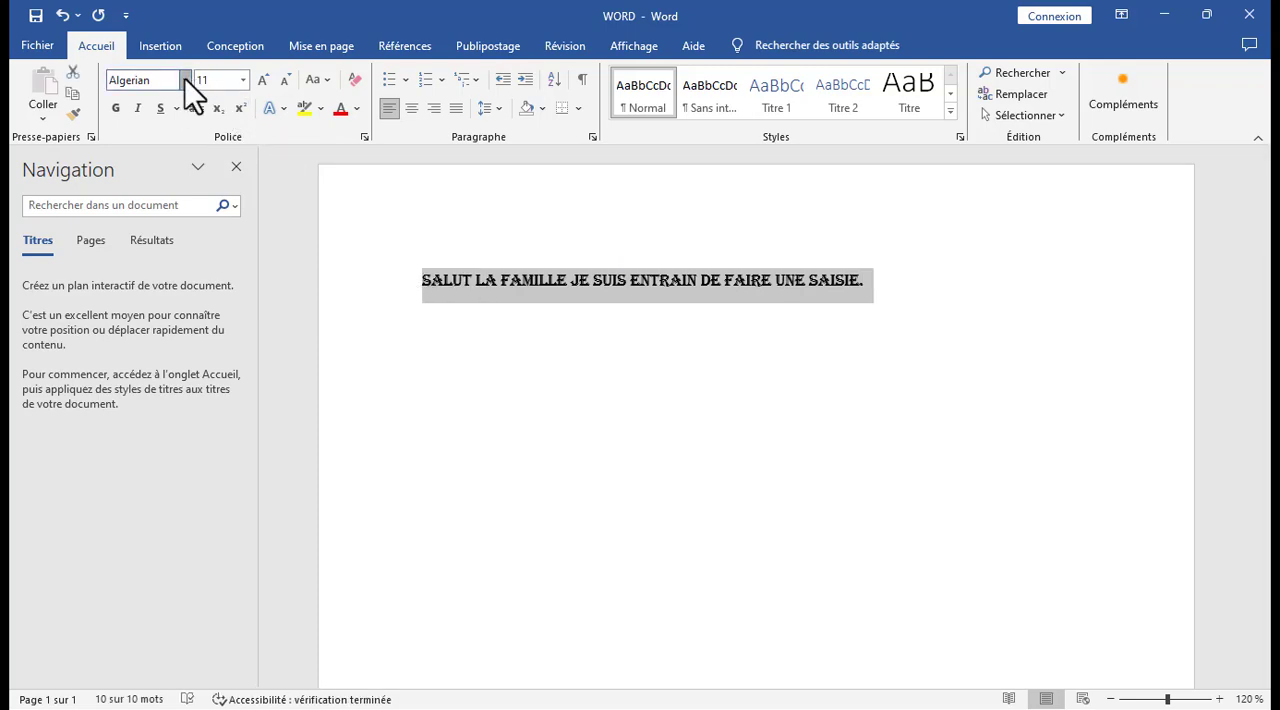
click(185, 78)
click(145, 340)
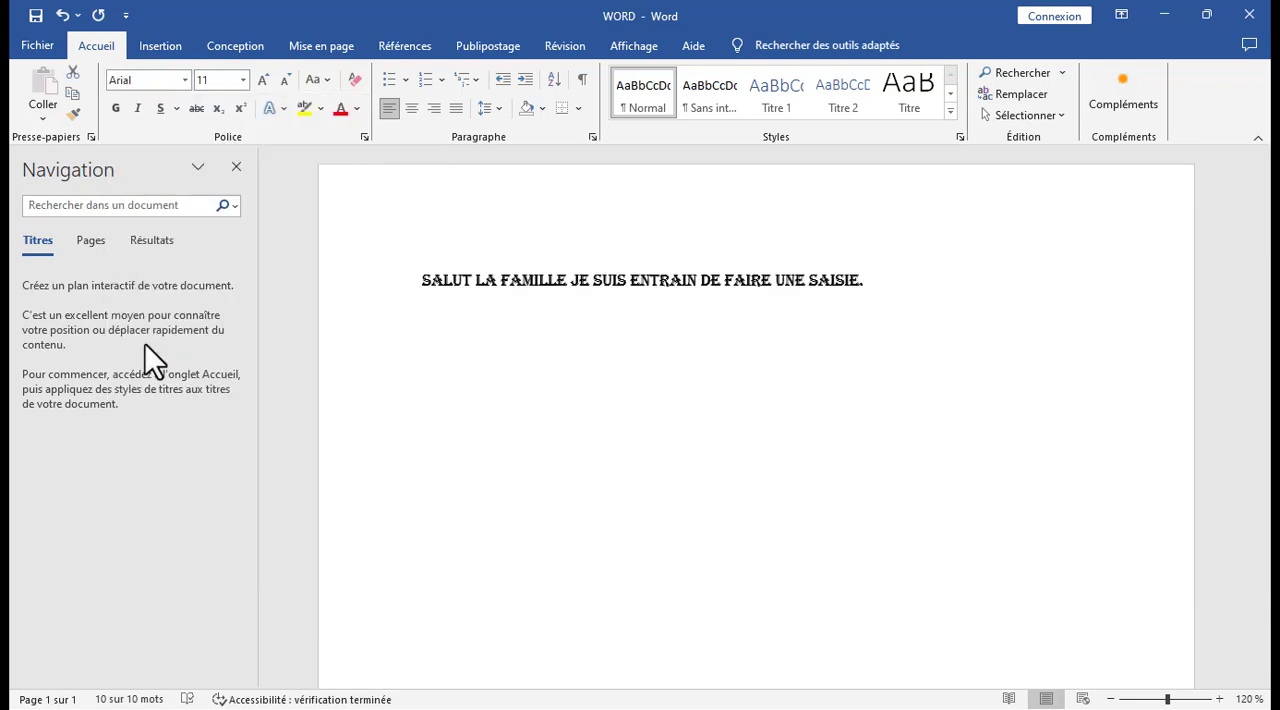
click(414, 281)
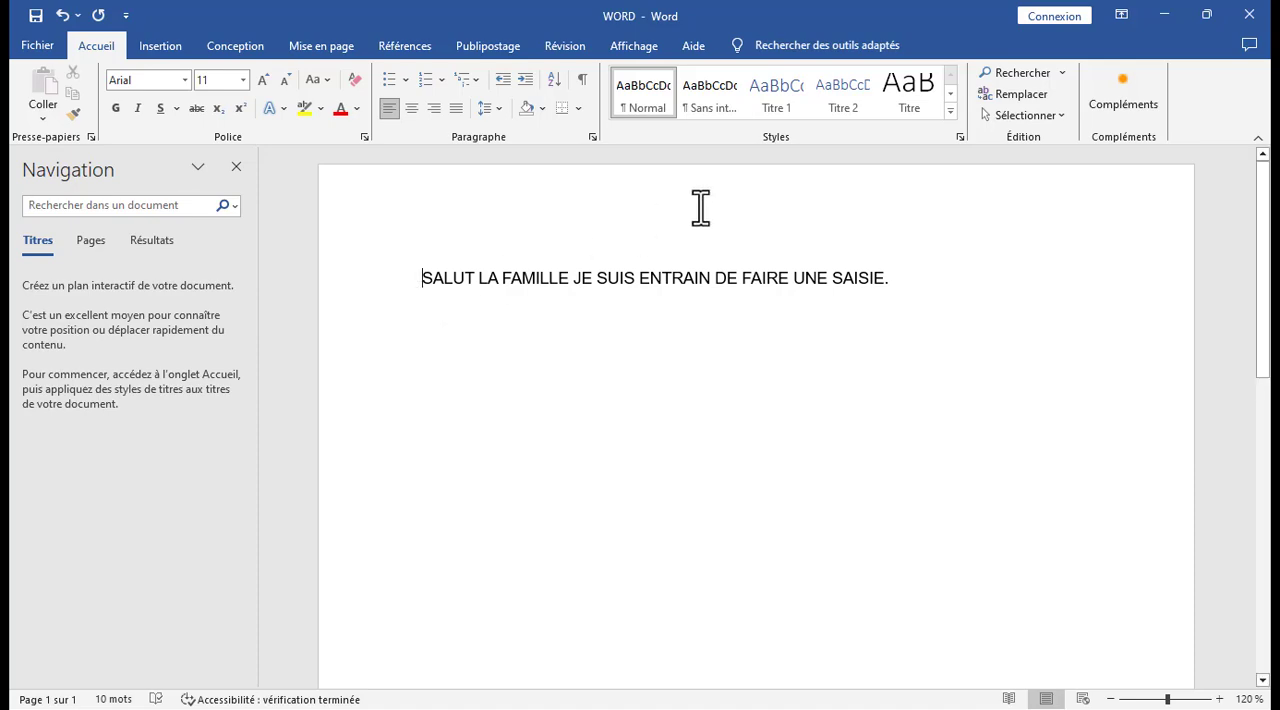
Reduce the whole sentence's font size to 8 and raise it to 22.
drag(892, 278, 431, 270)
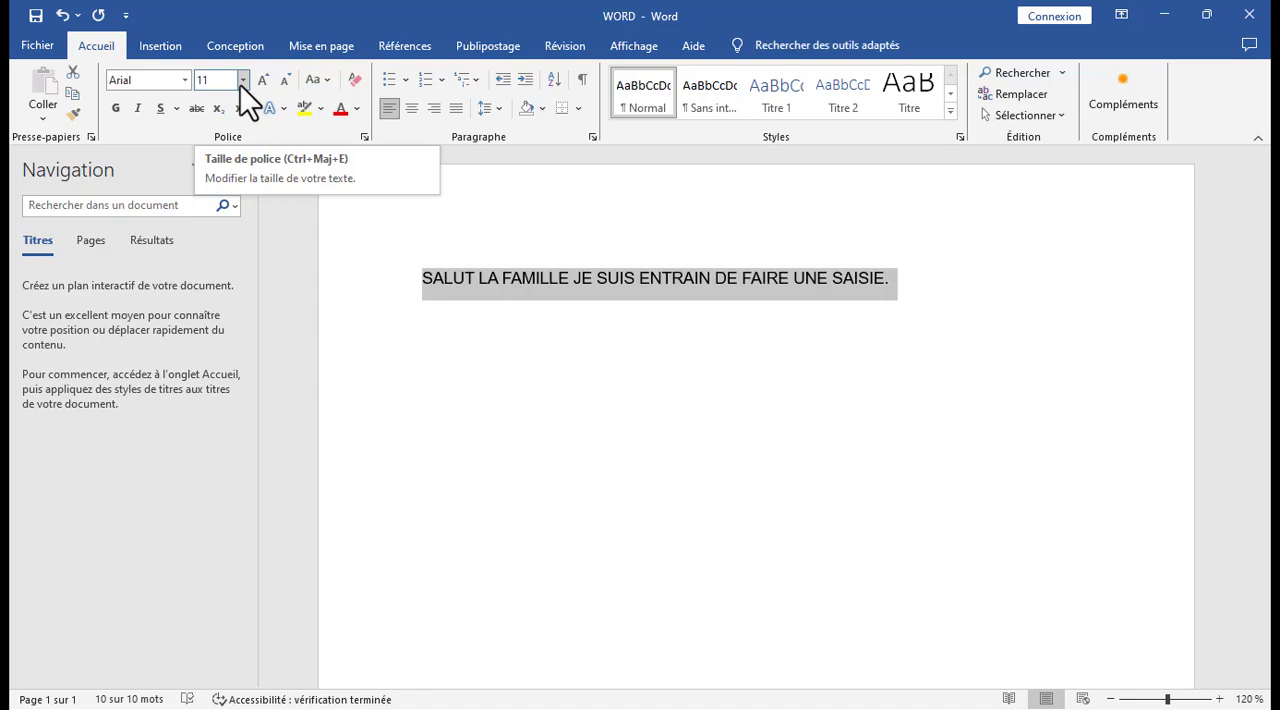
click(241, 80)
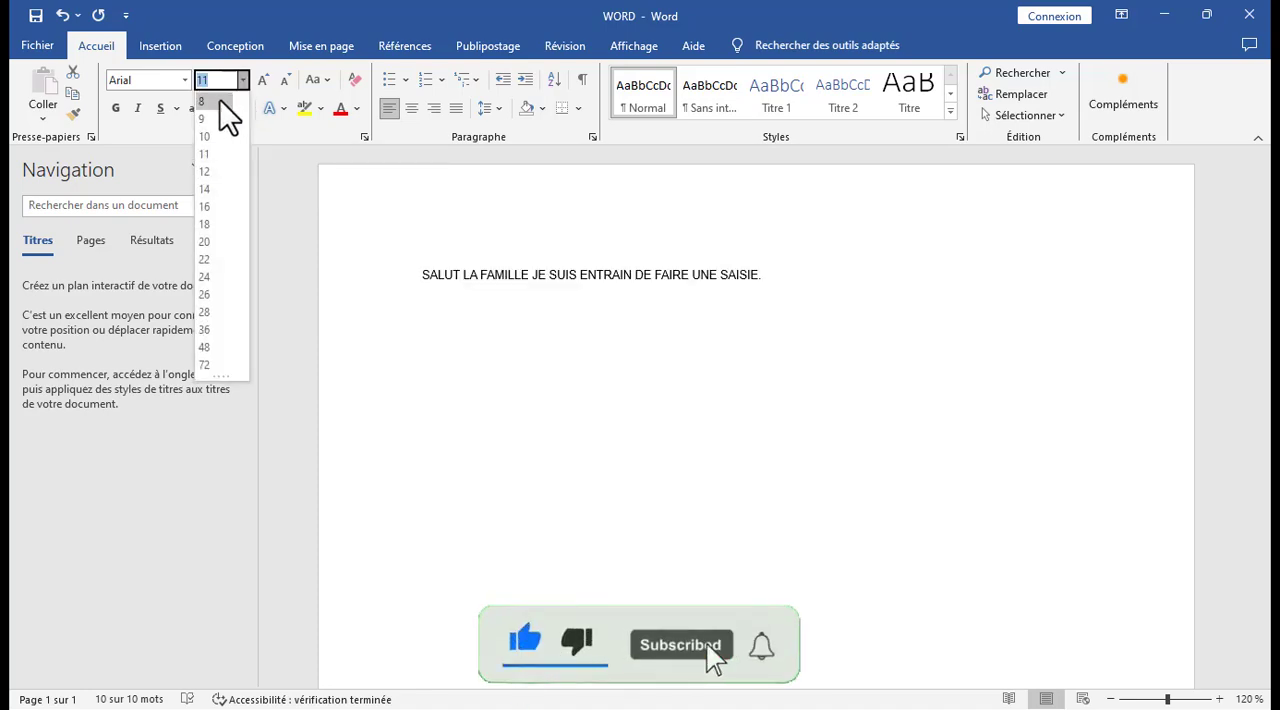
click(220, 99)
click(244, 81)
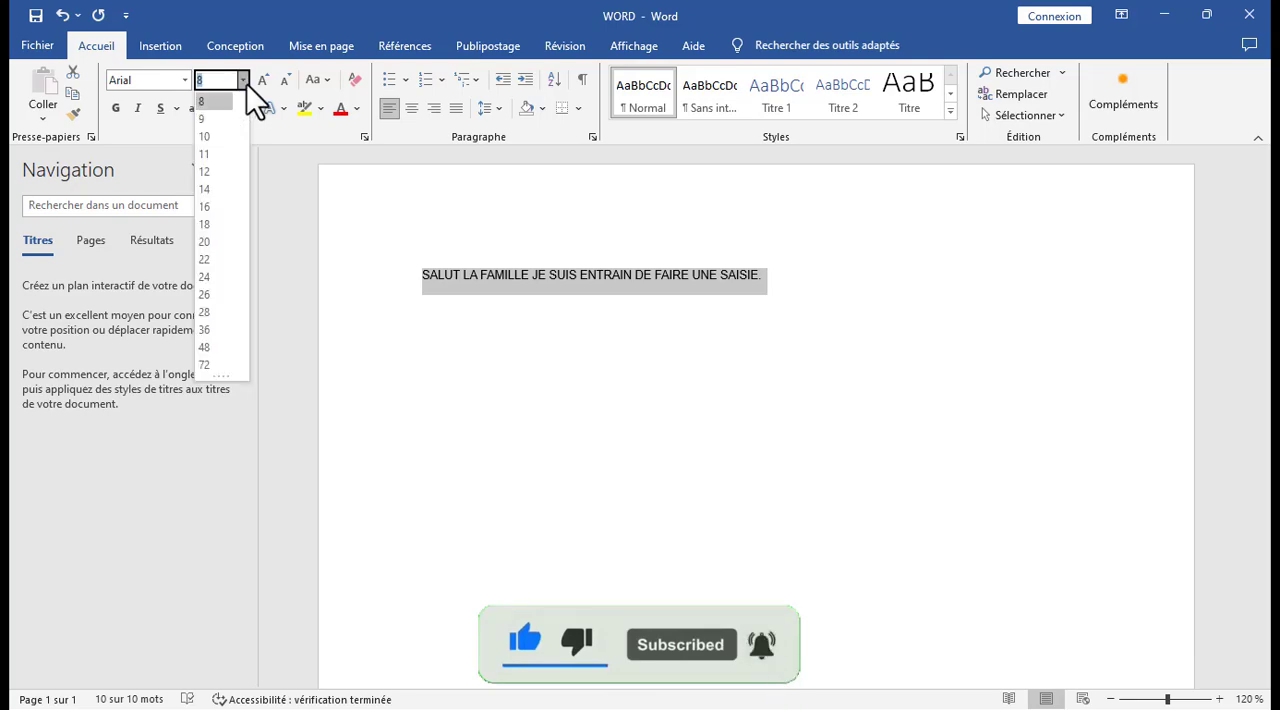
click(213, 258)
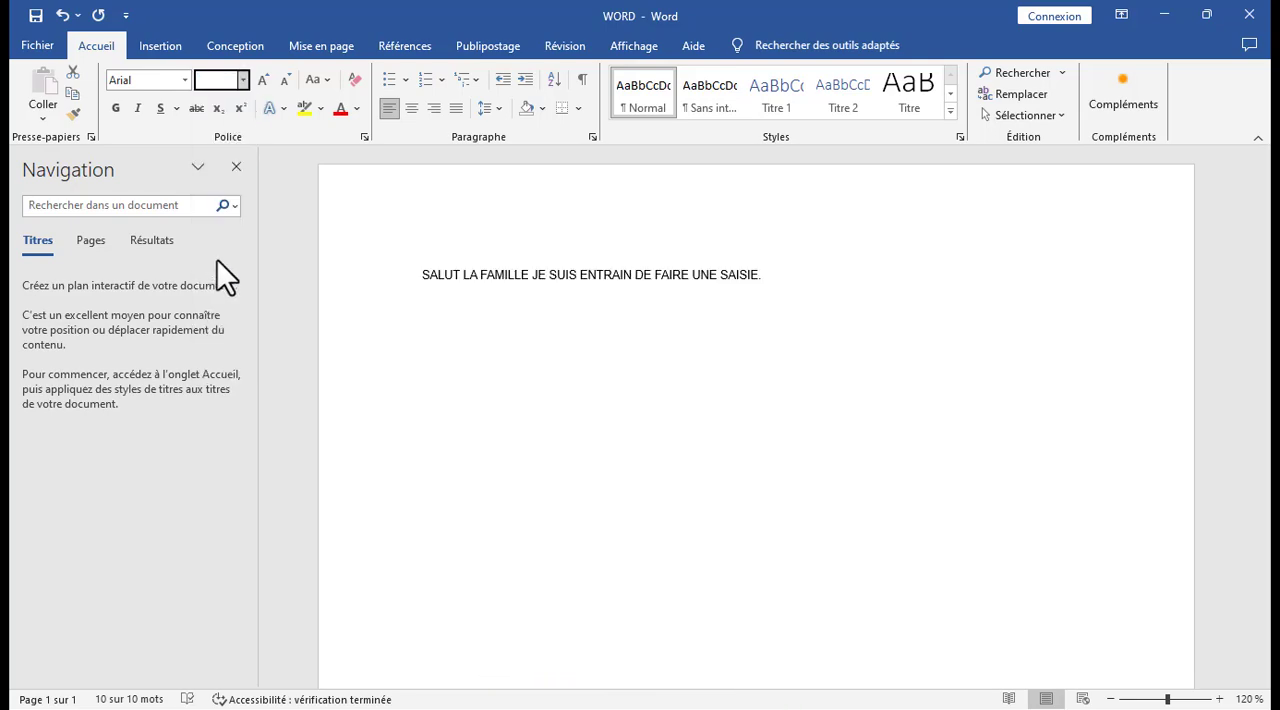
click(386, 233)
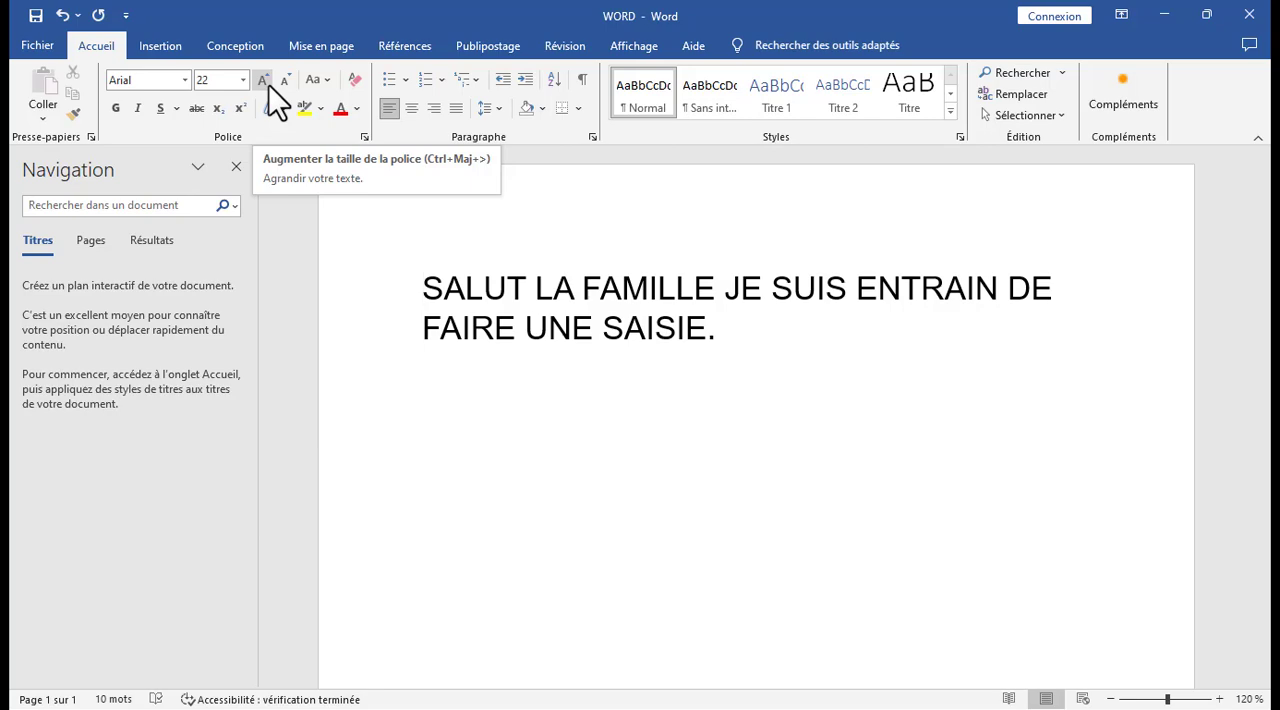
Raise the whole sentence's font size to 26 and reduce it to 14.
drag(748, 338, 423, 289)
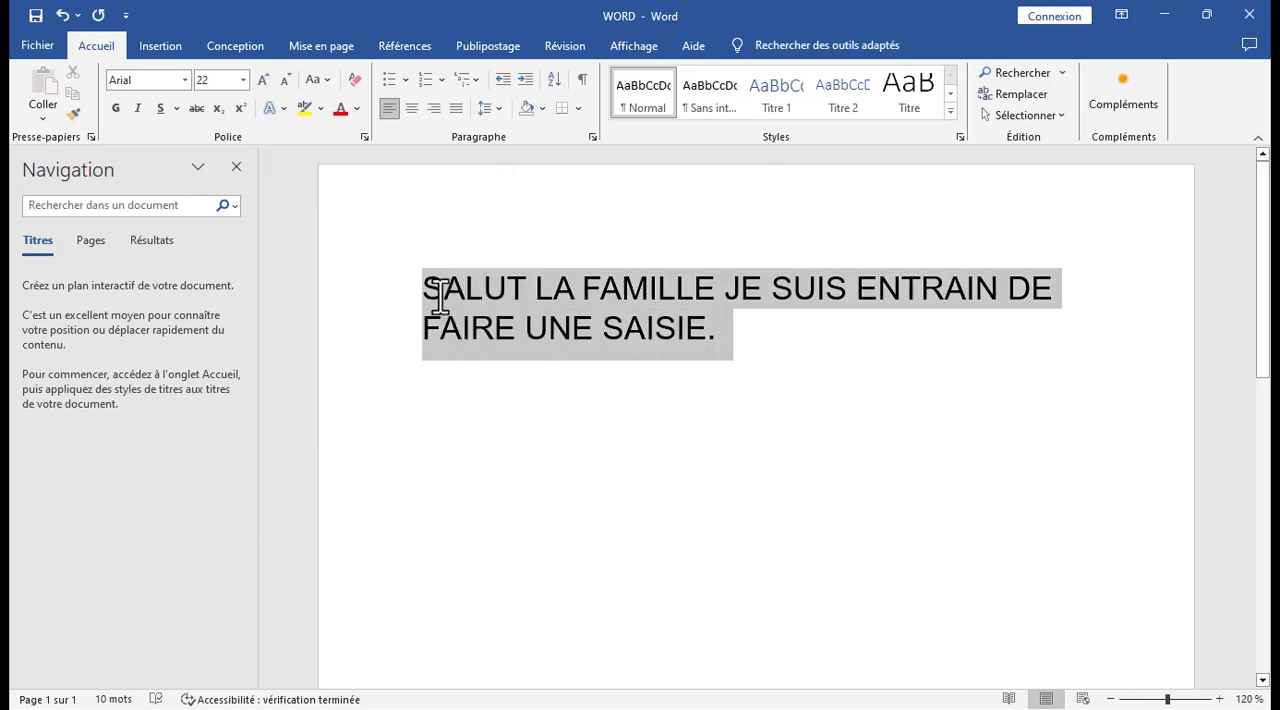
click(263, 80)
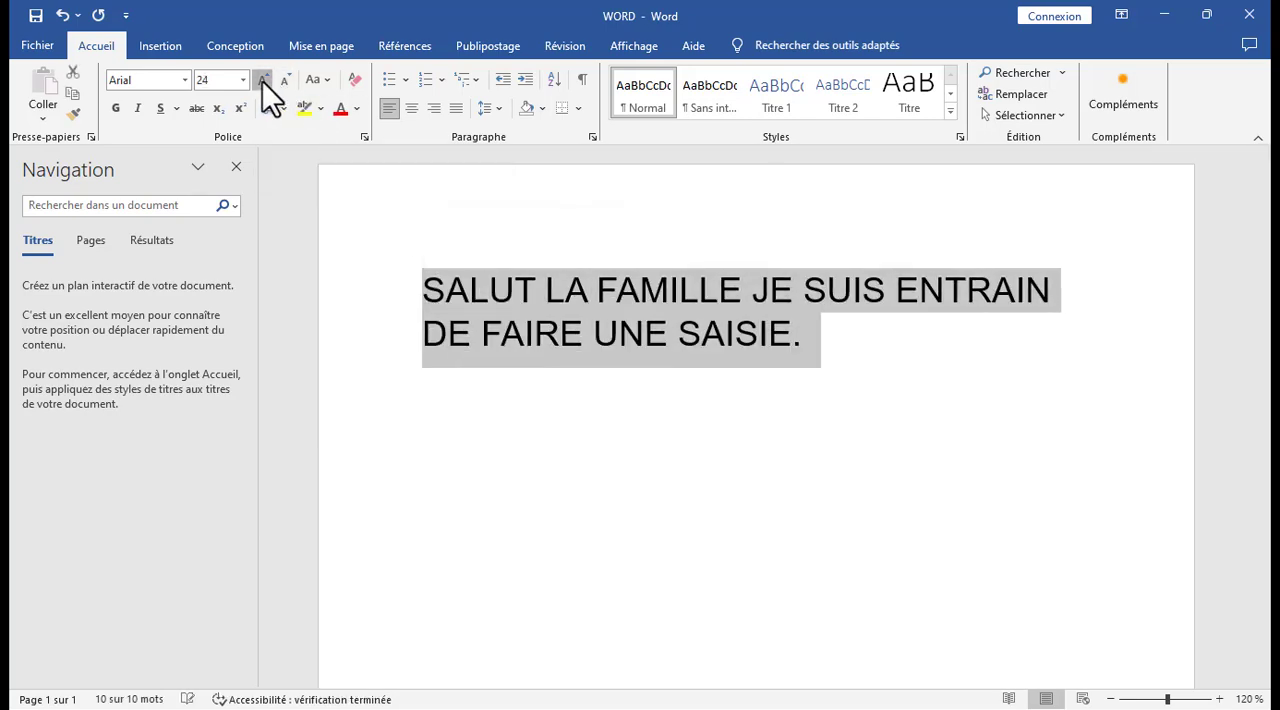
click(263, 80)
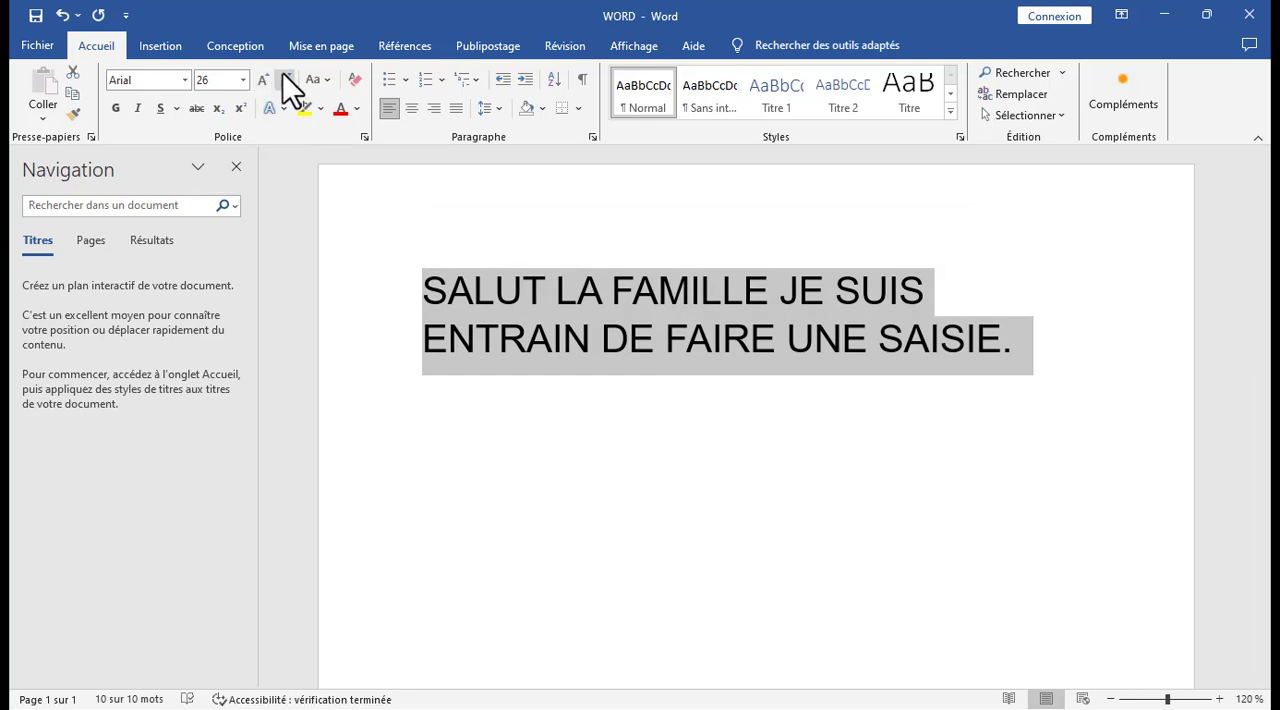
click(285, 80)
click(285, 80)
click(285, 80)
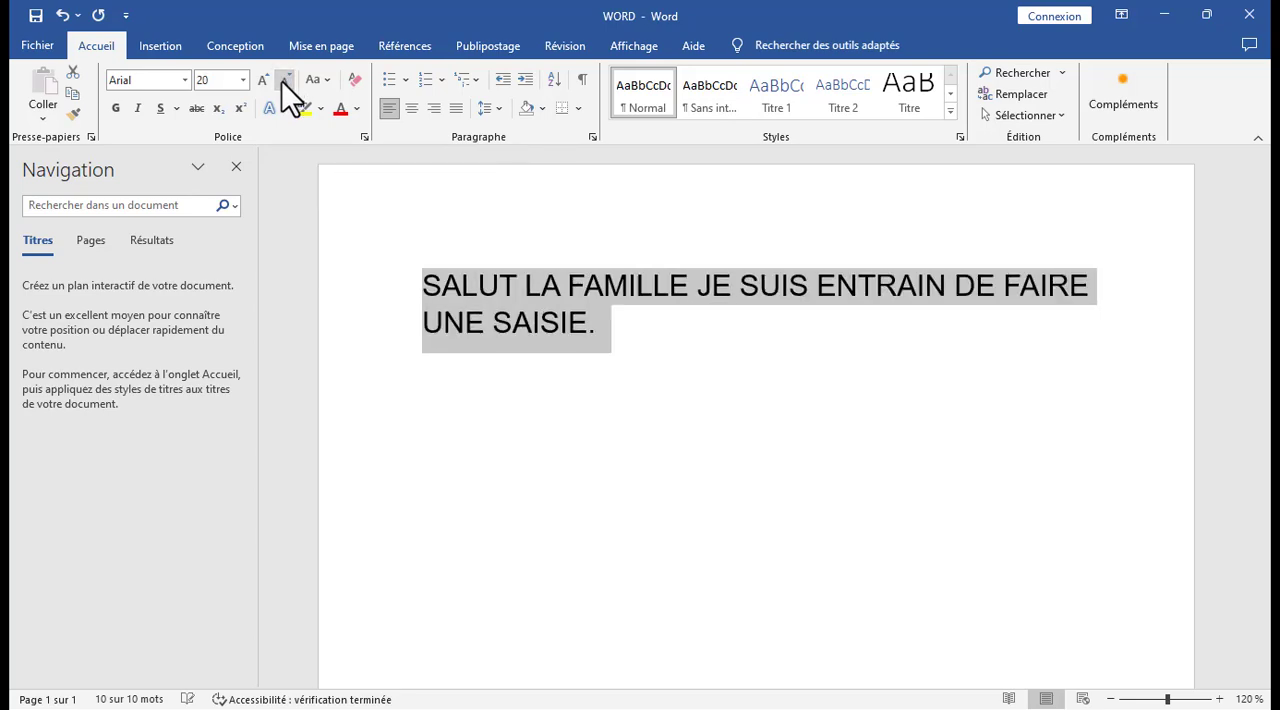
click(283, 80)
click(283, 80)
click(283, 80)
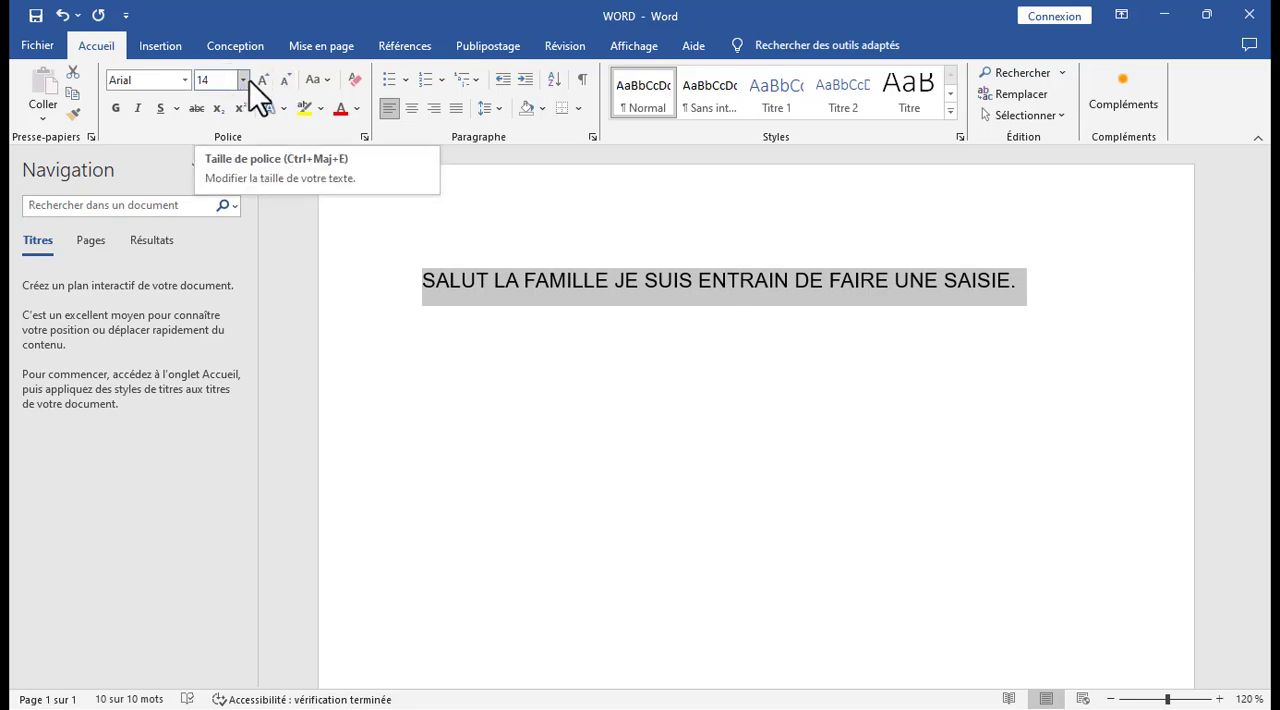
Raise the sentence's font size to 18 and bring it down to 12.
click(260, 78)
click(260, 78)
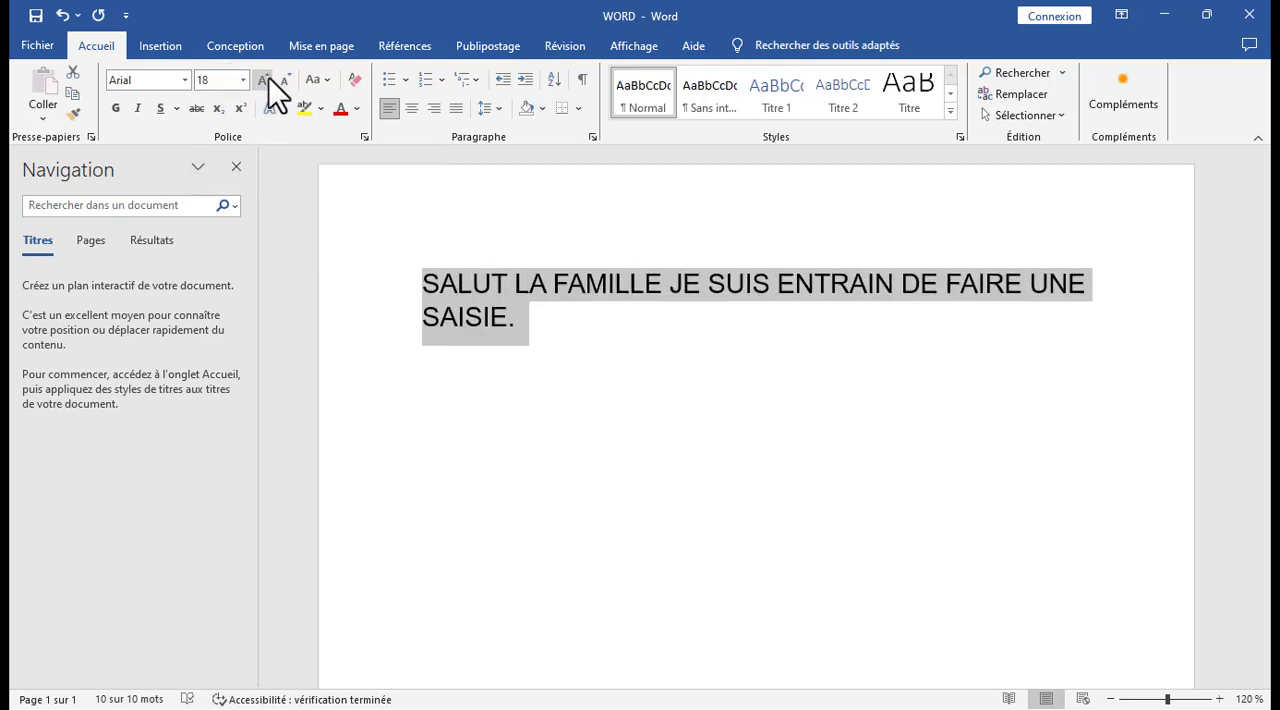
click(281, 78)
click(281, 78)
click(281, 78)
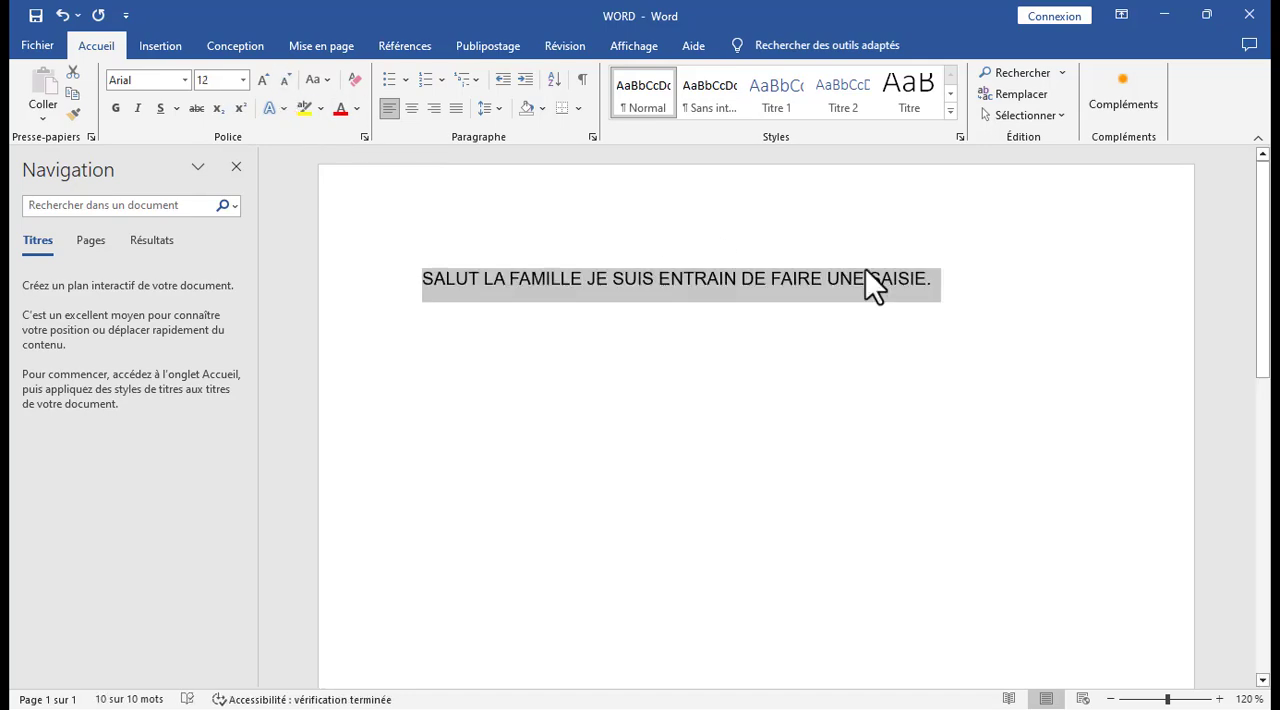
Add the line TEXTE EN GRAS below the sentence after a blank line and make it bold.
click(966, 284)
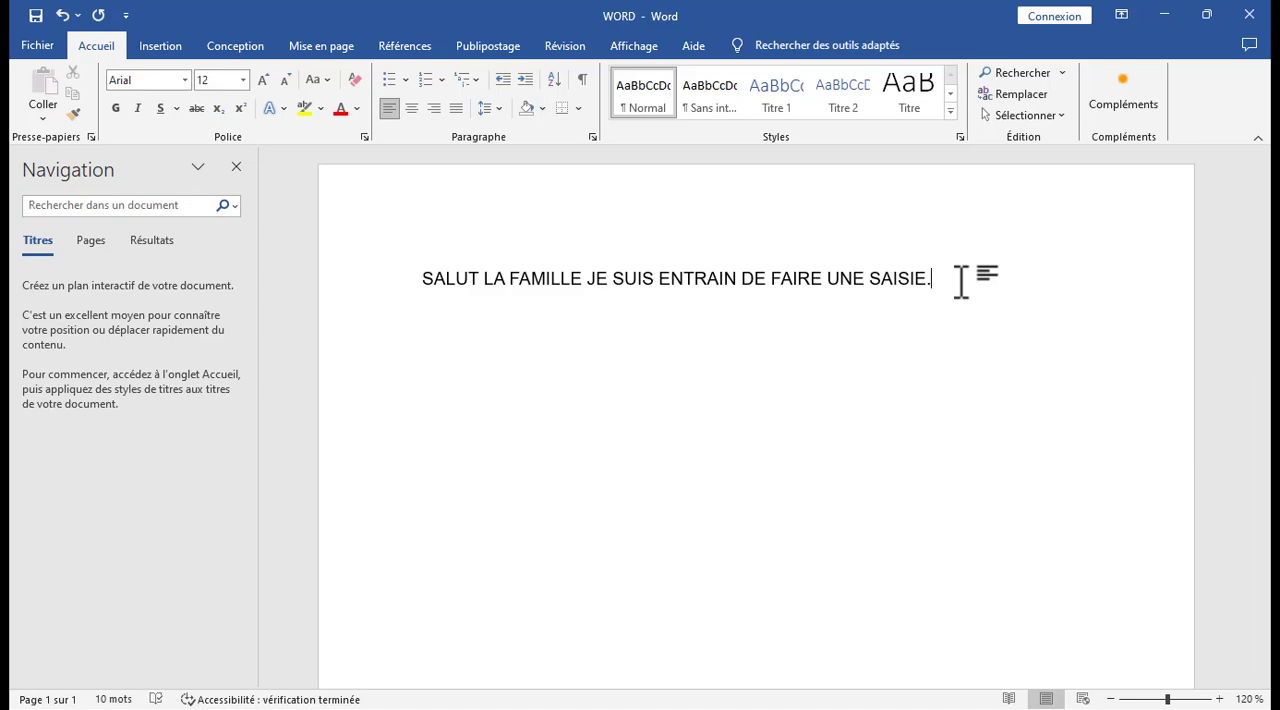
key(Return)
text(TEXTE EN GRA)
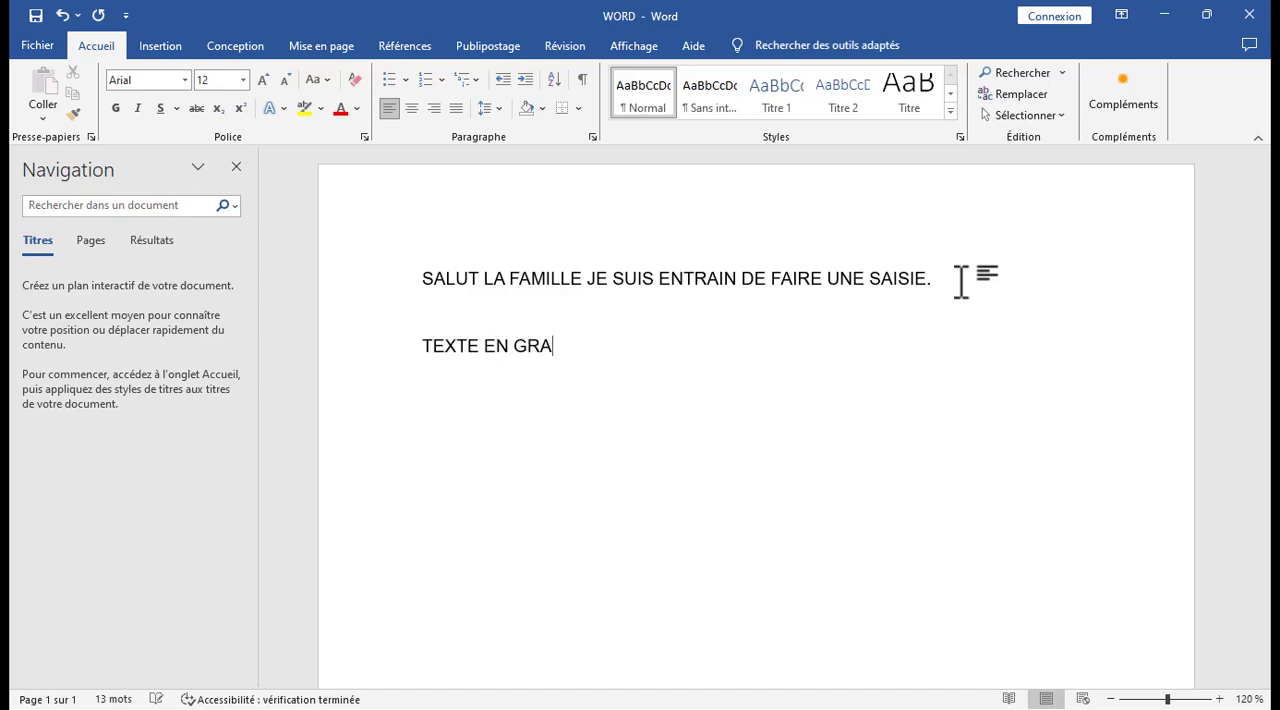
text(S)
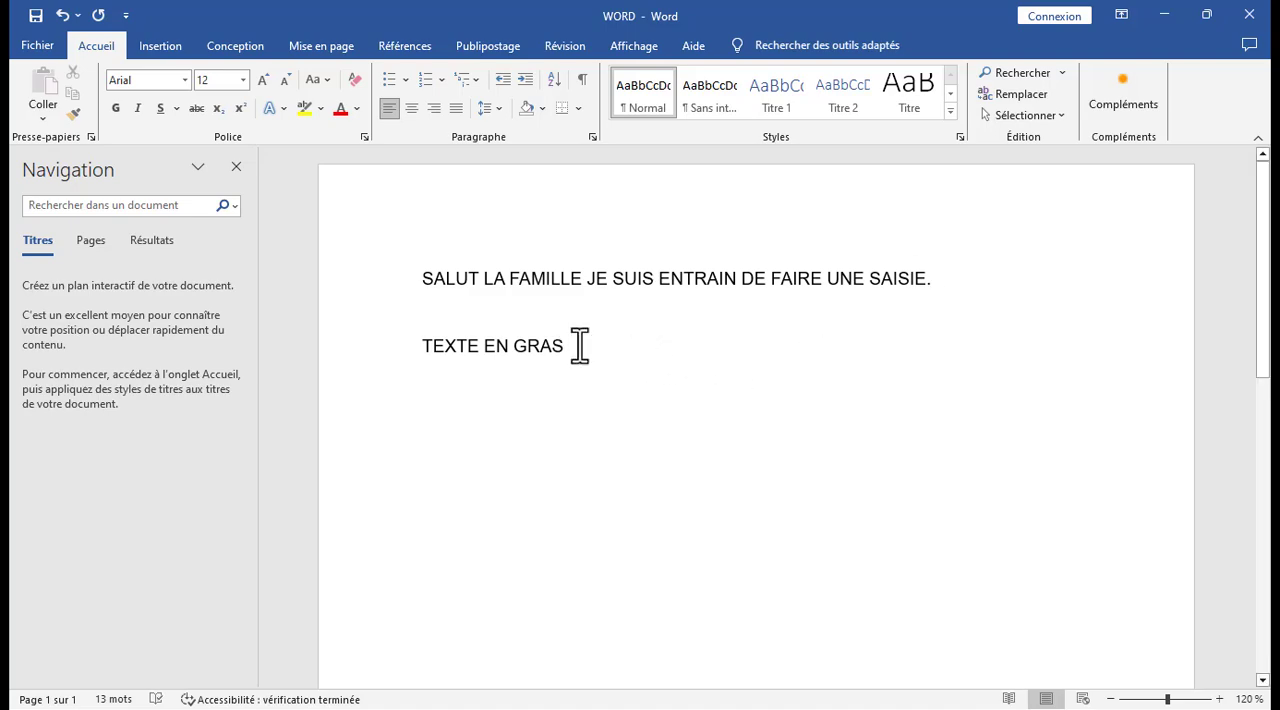
drag(571, 349, 434, 354)
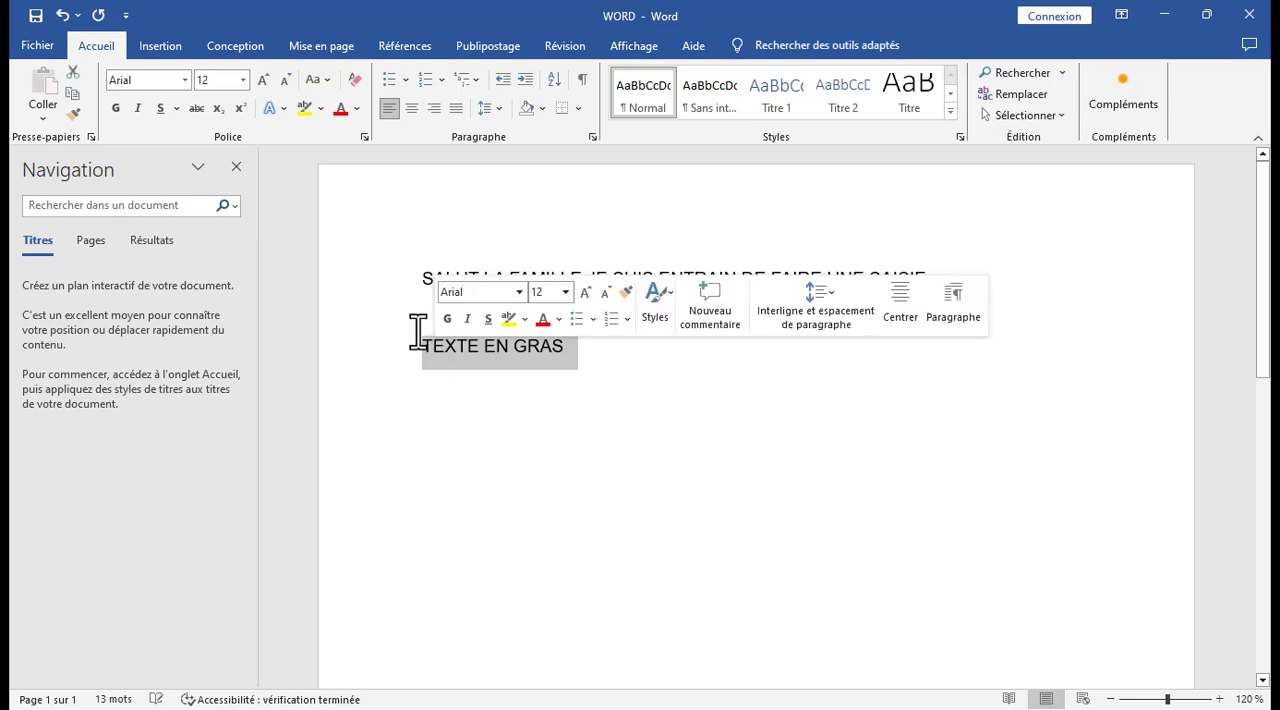
click(115, 108)
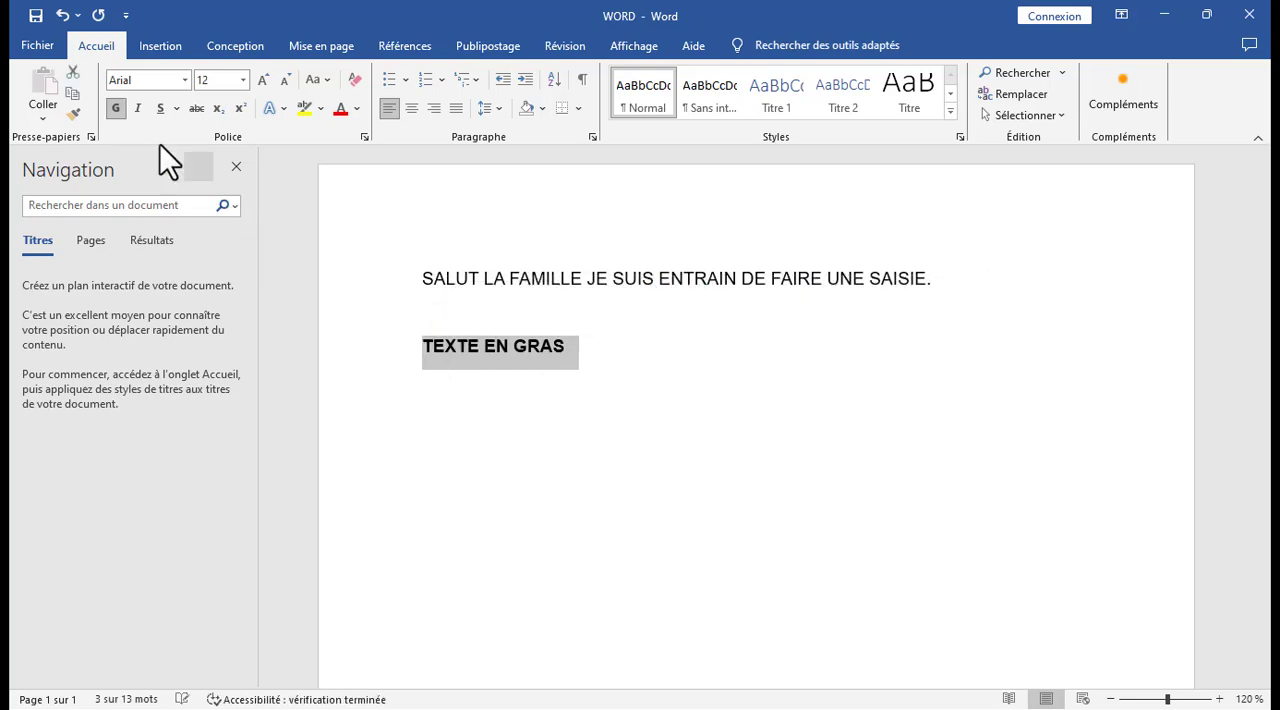
Add the line TEXTE EN ITALIQUE directly below the bold line.
click(605, 347)
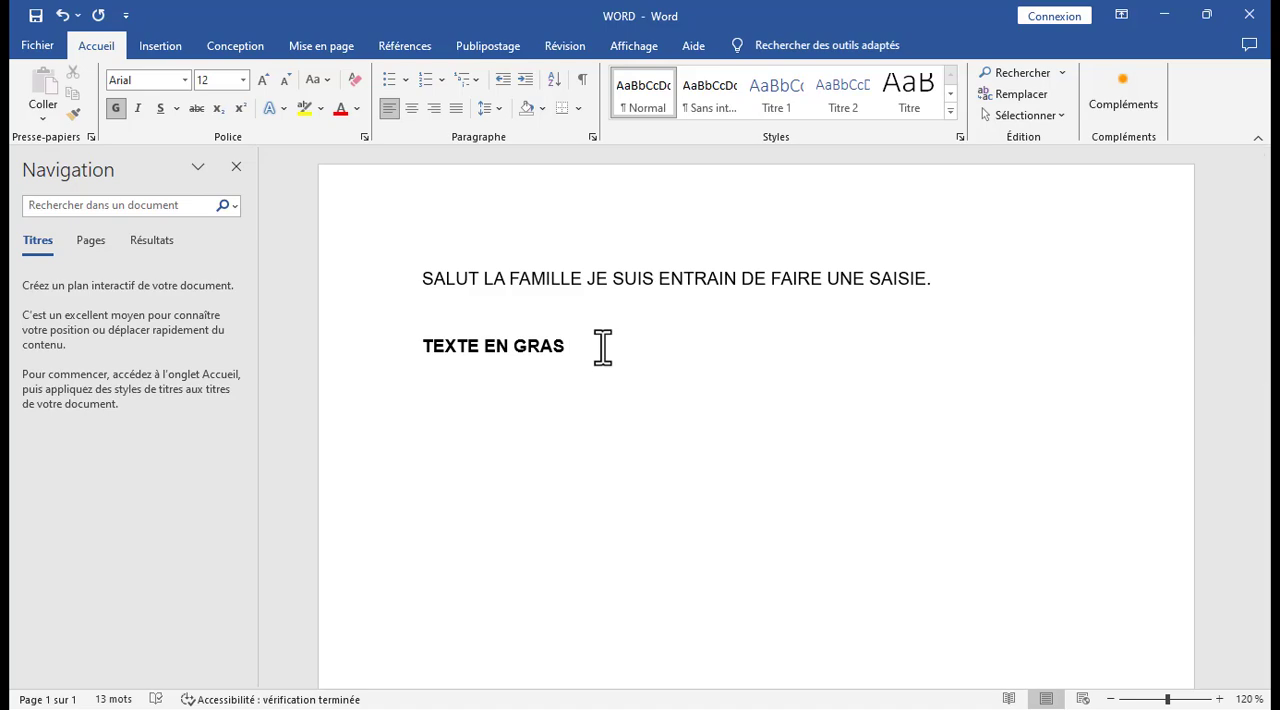
key(Return)
text(TEXTE EN )
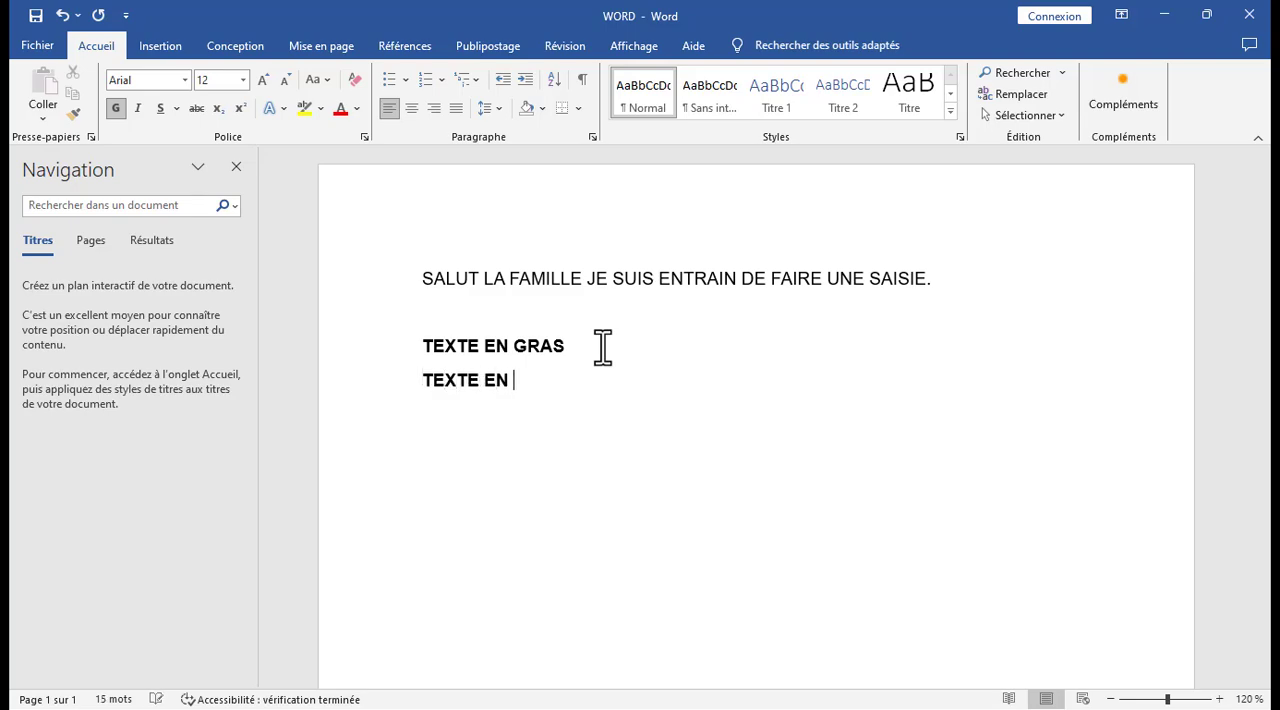
text(ITALIQUE)
Remove bold from the line TEXTE EN ITALIQUE and make it italic.
drag(617, 388, 437, 404)
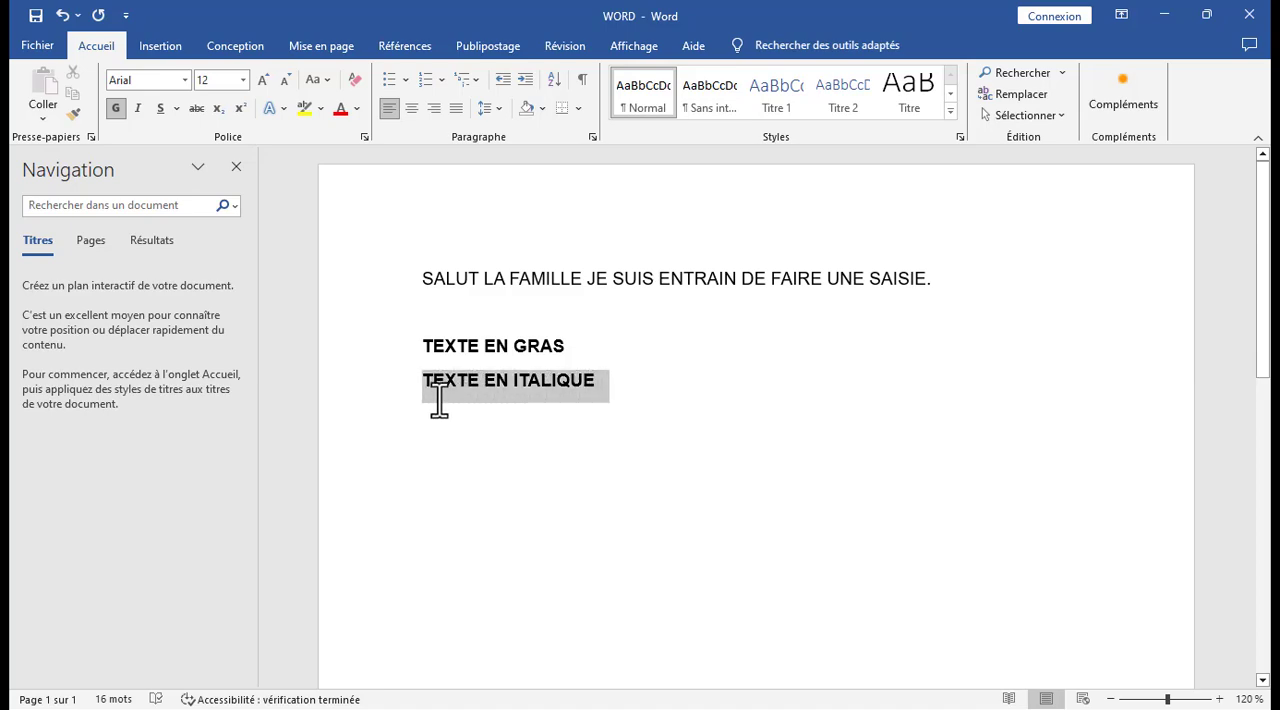
click(115, 108)
click(134, 112)
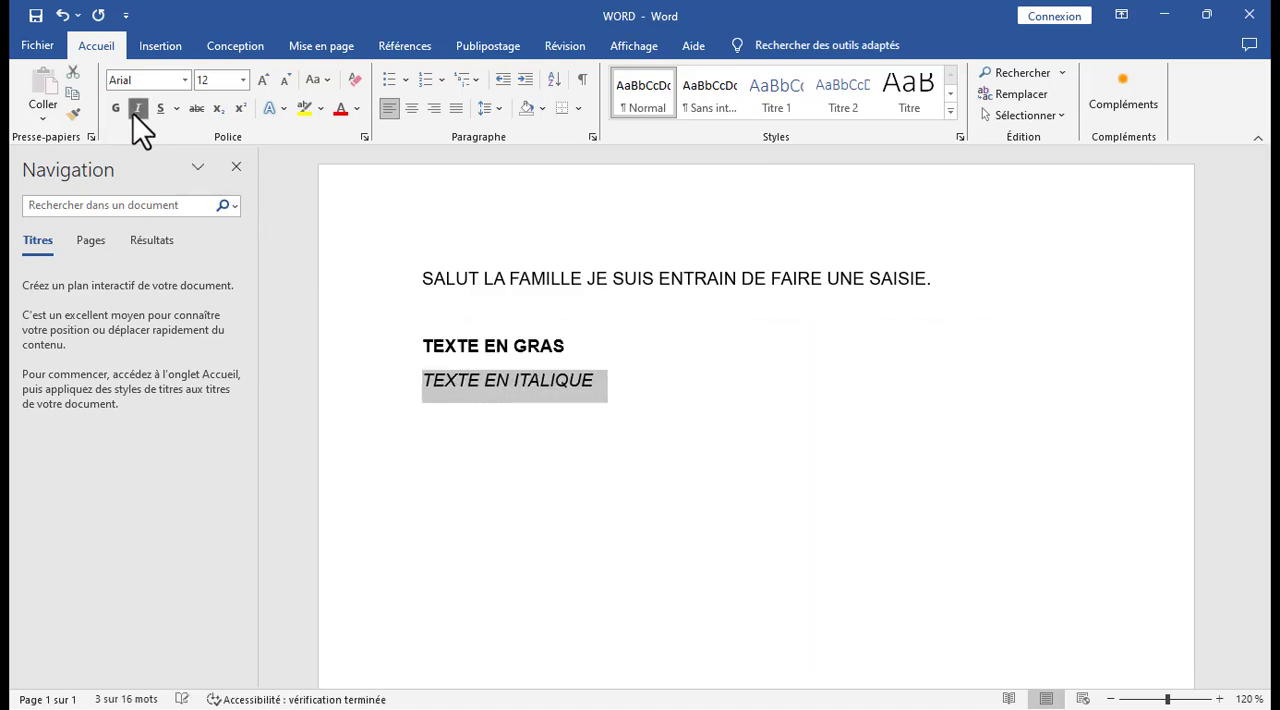
Add the line TEXTE SOULIGNE directly below TEXTE EN ITALIQUE, with no stray letter or blank line between them.
click(631, 386)
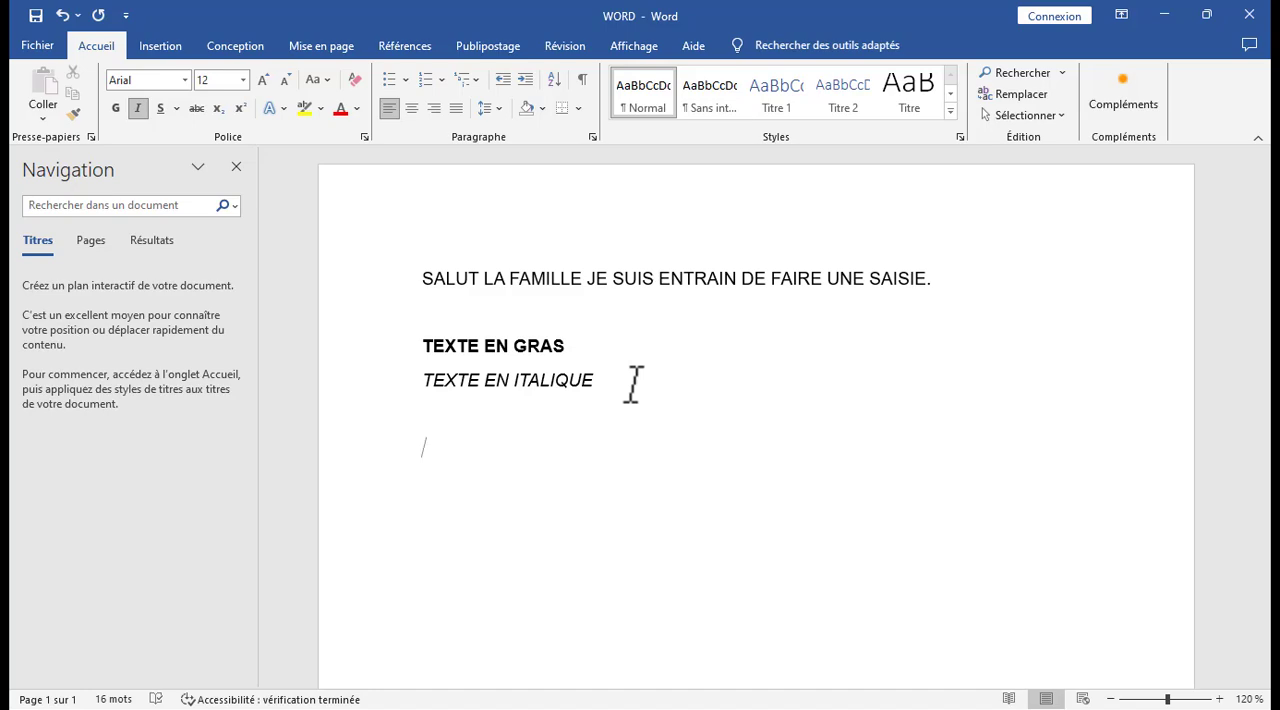
text(STEXTE SOULI)
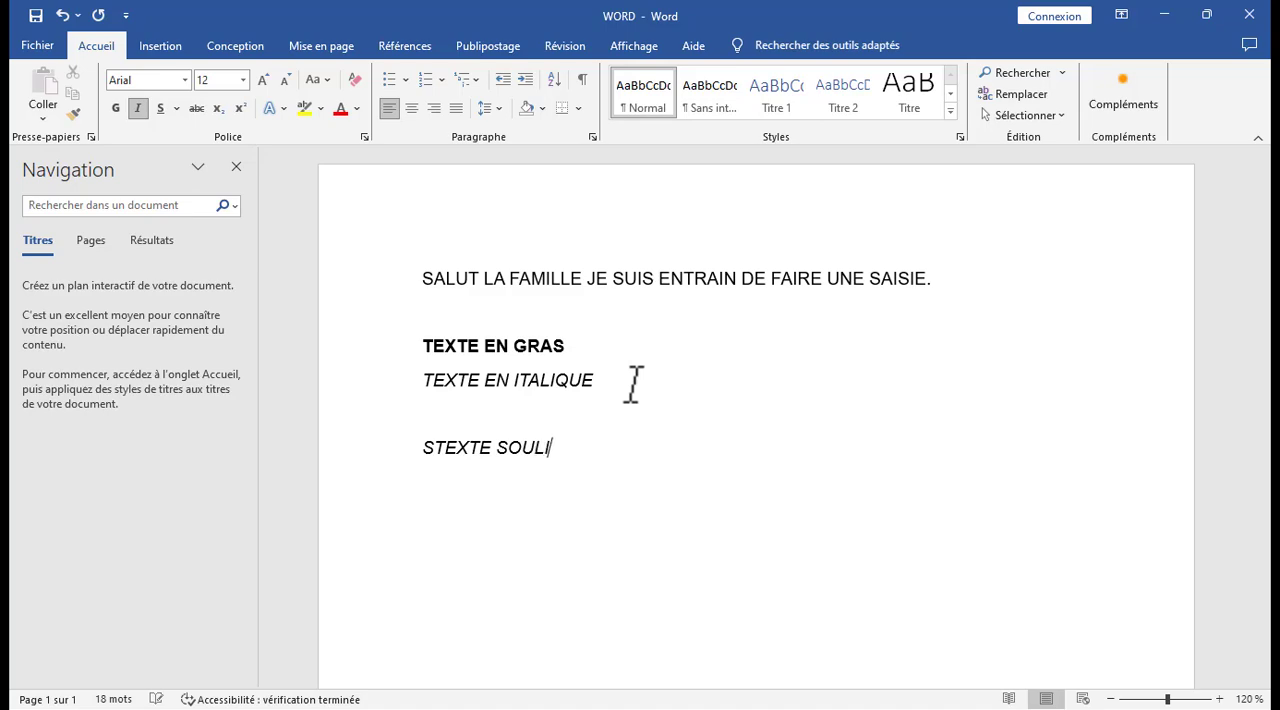
text(GNE)
click(436, 447)
key(BackSpace)
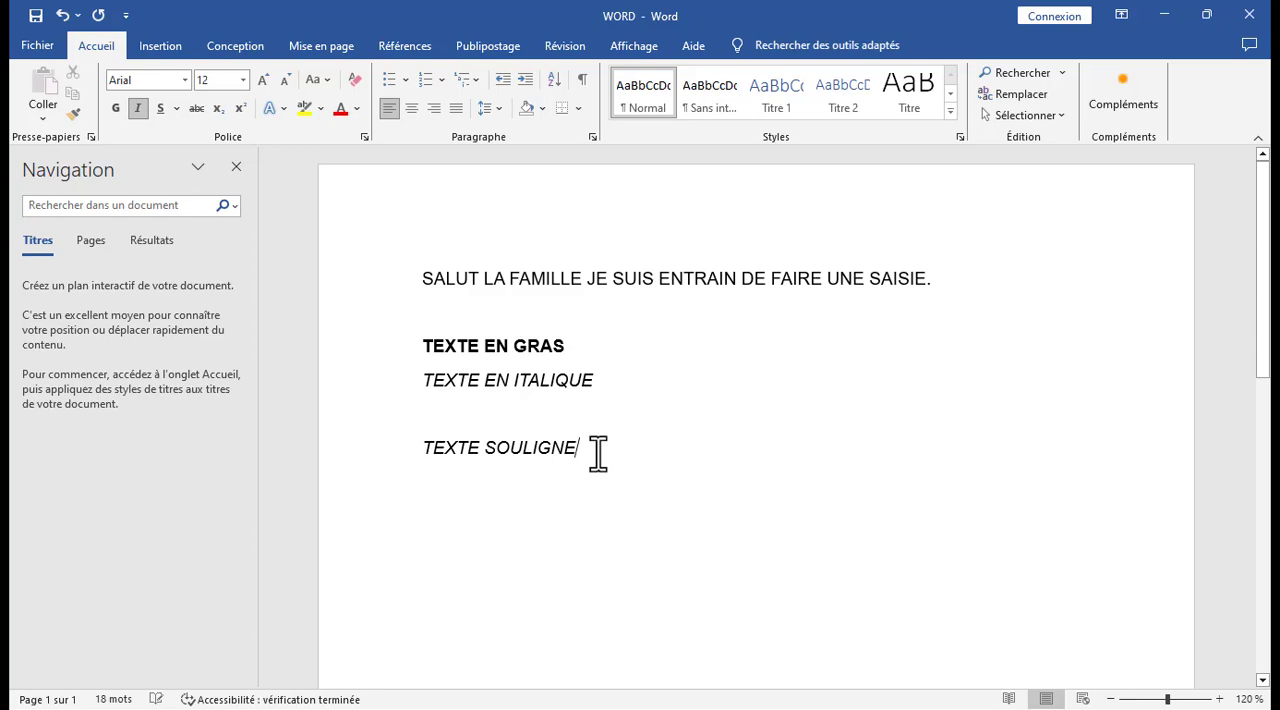
click(447, 421)
key(BackSpace)
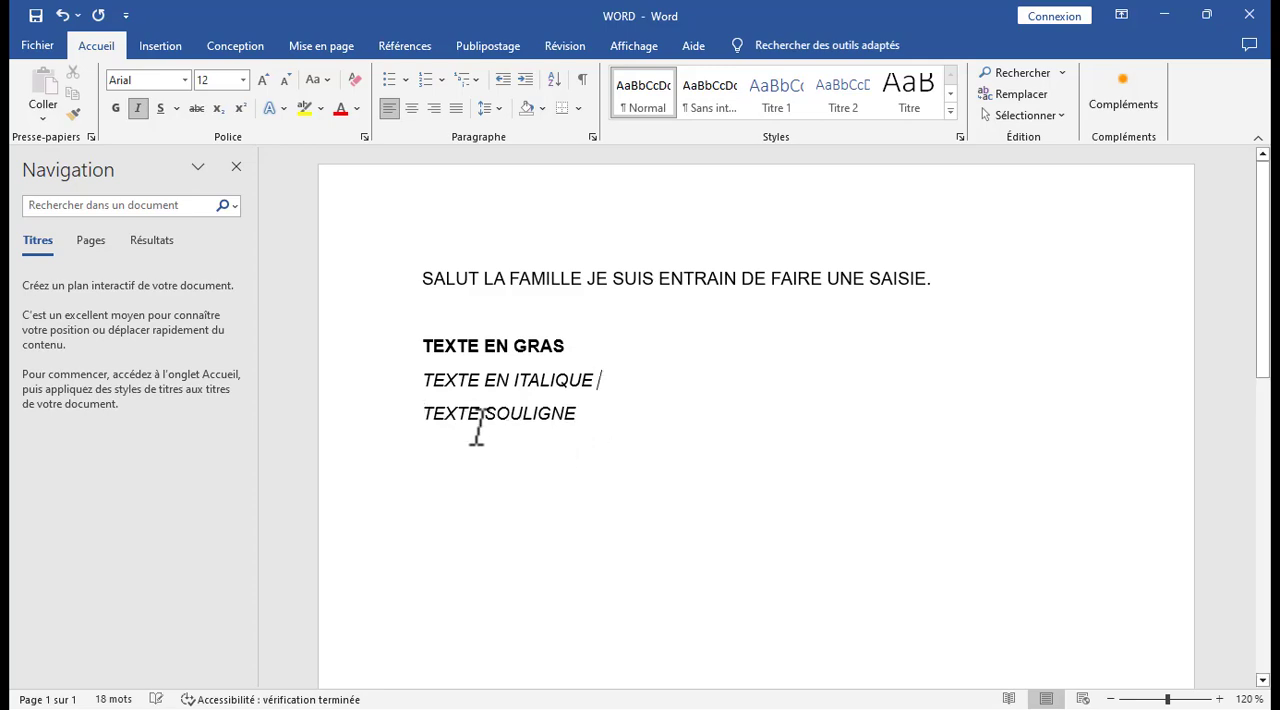
Underline the line TEXTE SOULIGNE with the red double line.
drag(586, 422, 436, 420)
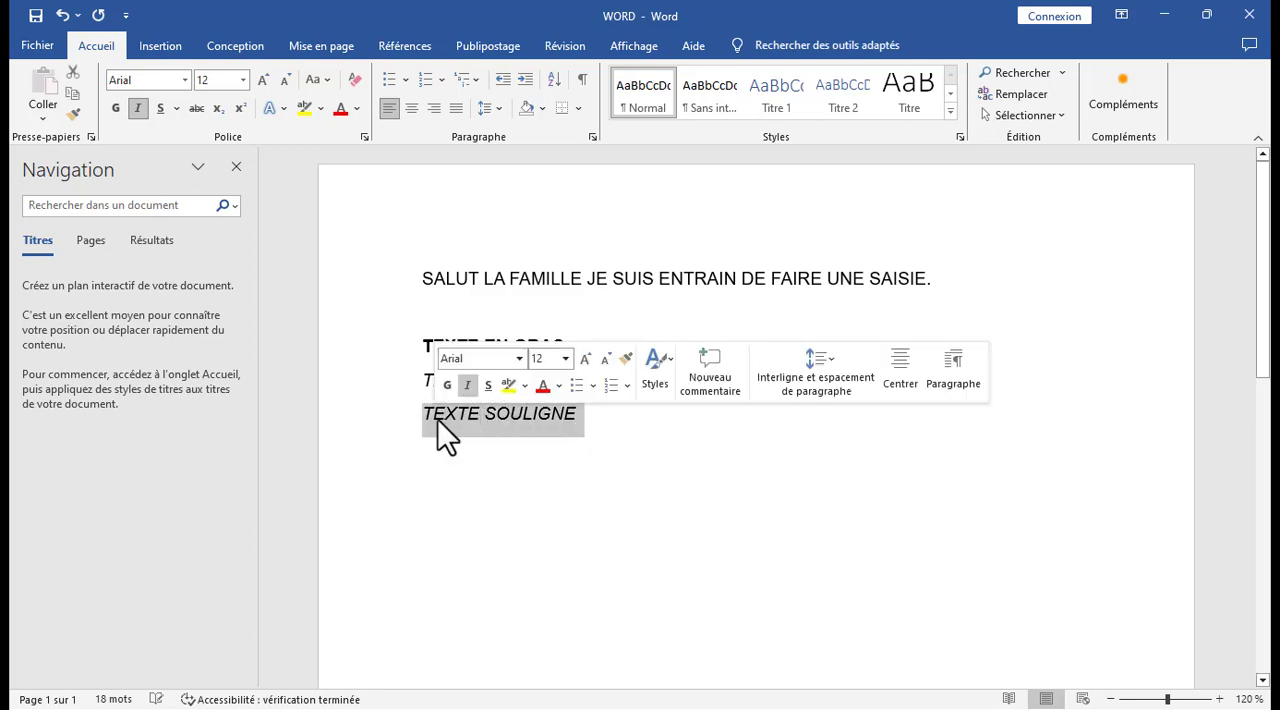
click(163, 107)
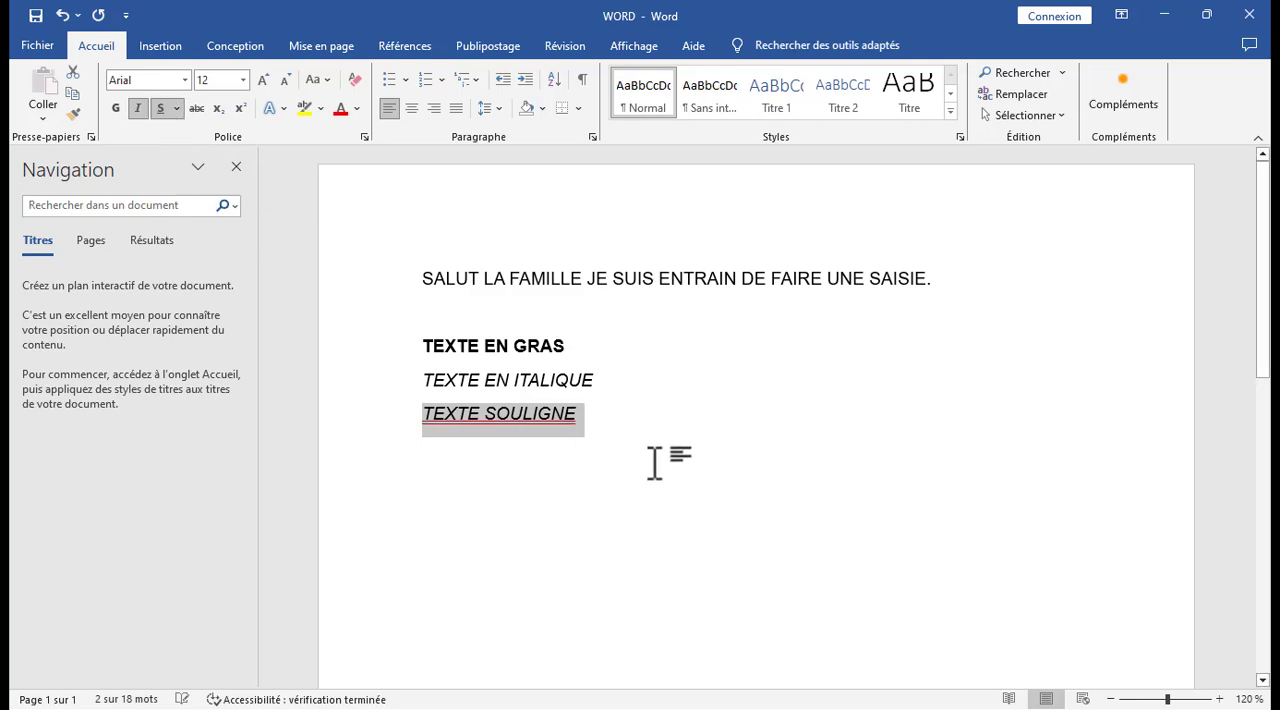
click(614, 422)
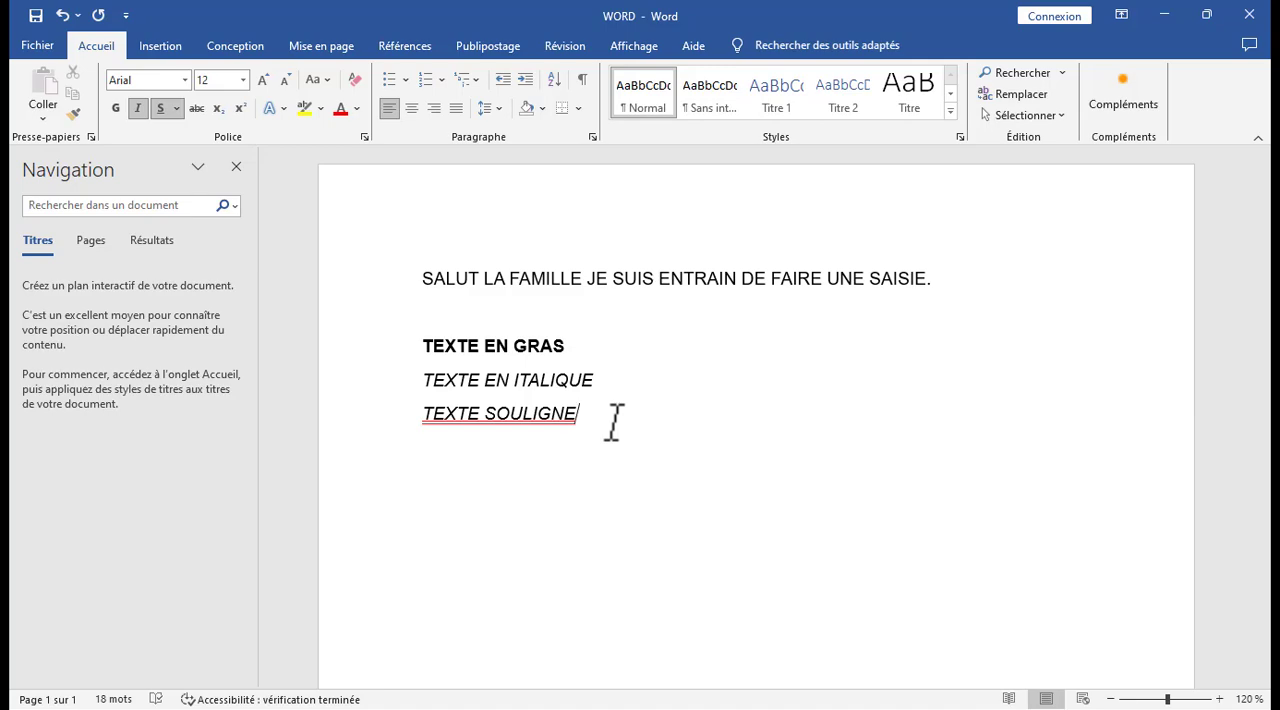
Change the underline of TEXTE SOULIGNE to black and give it a dash-dot line style.
drag(603, 409, 441, 415)
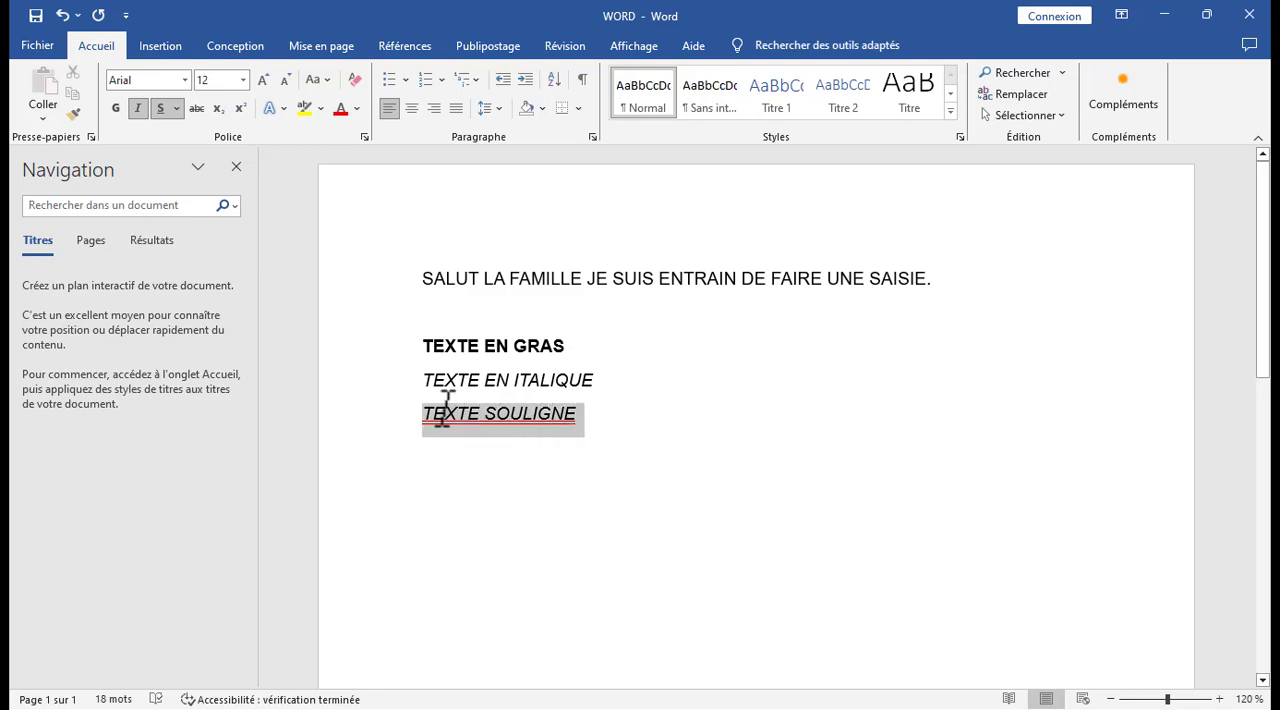
click(176, 108)
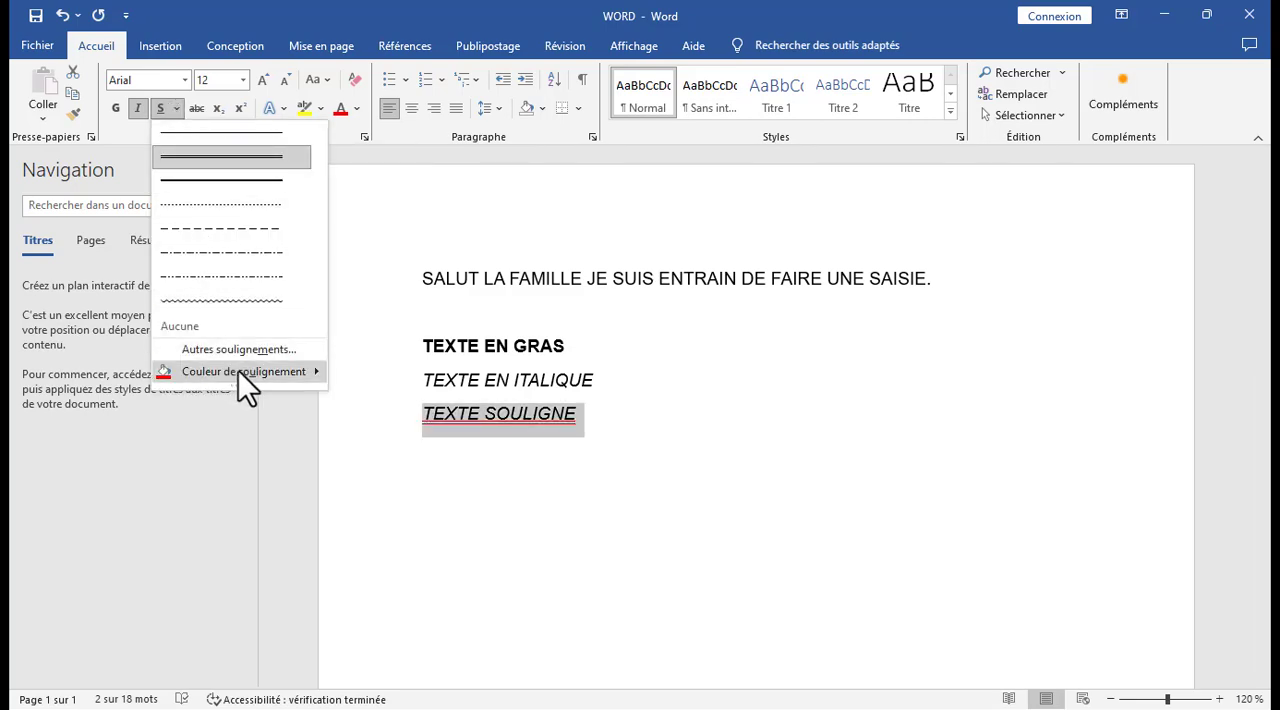
mouse_move(240, 370)
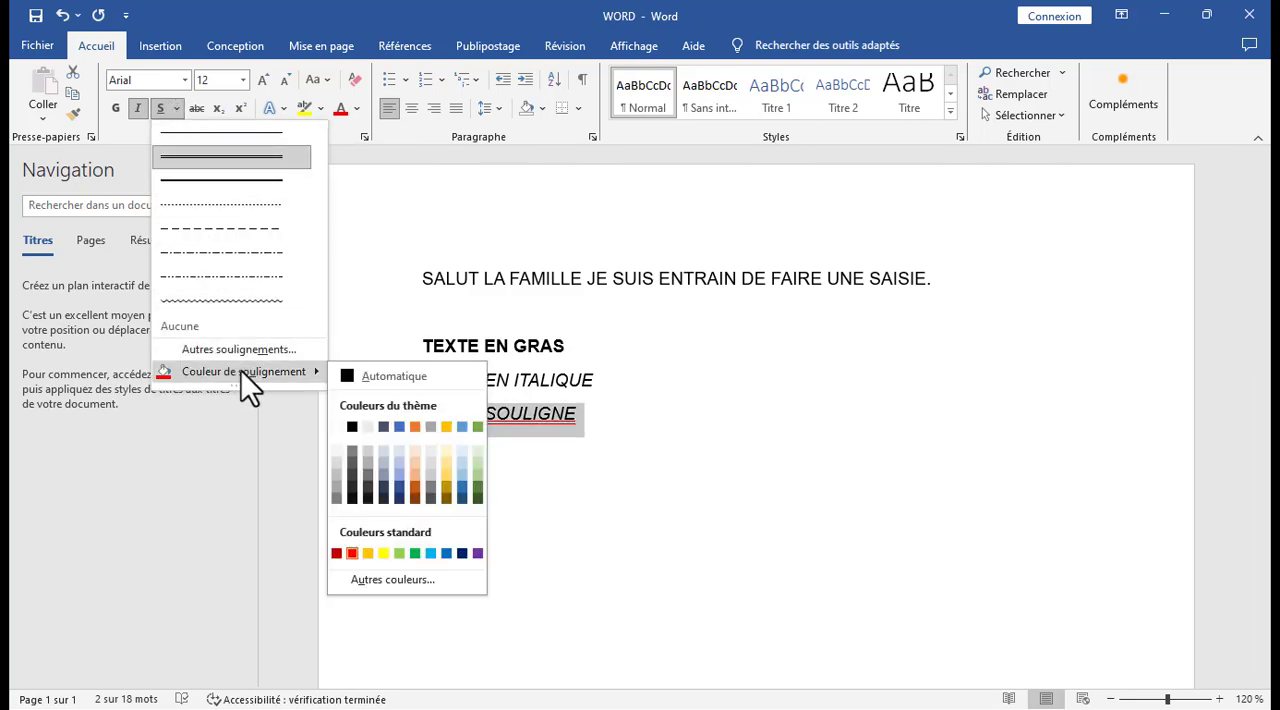
click(352, 426)
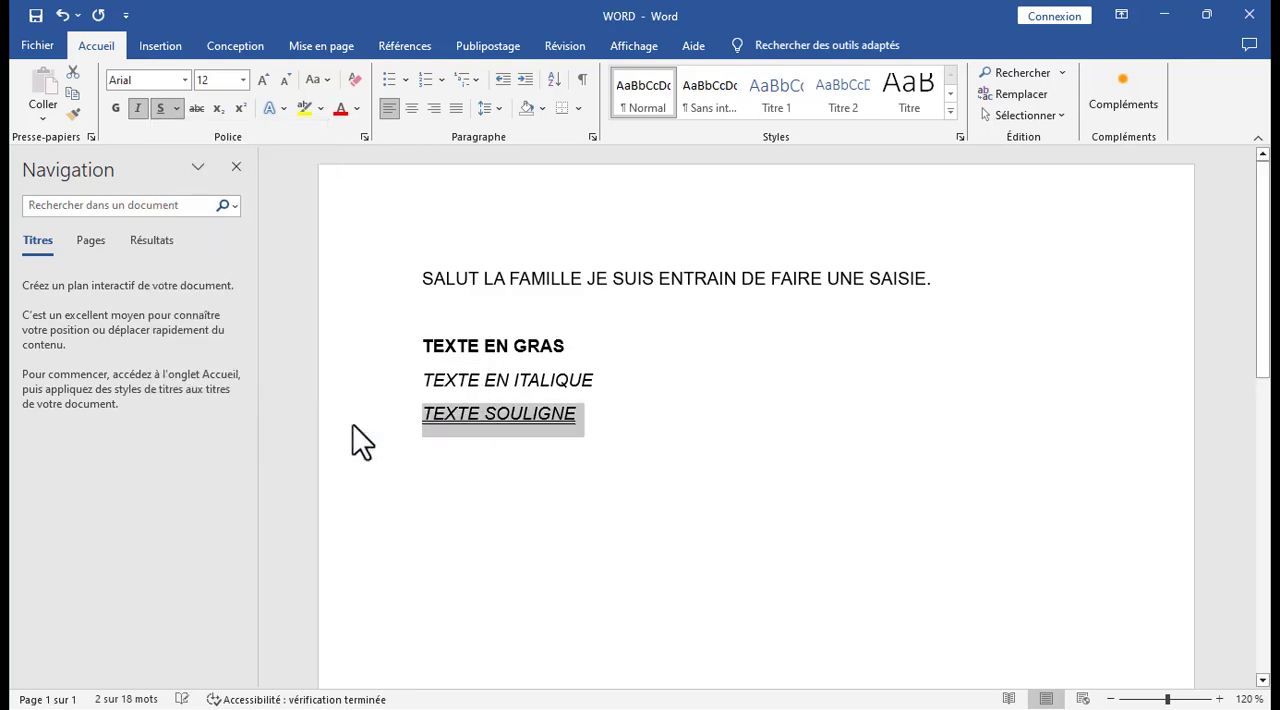
click(180, 111)
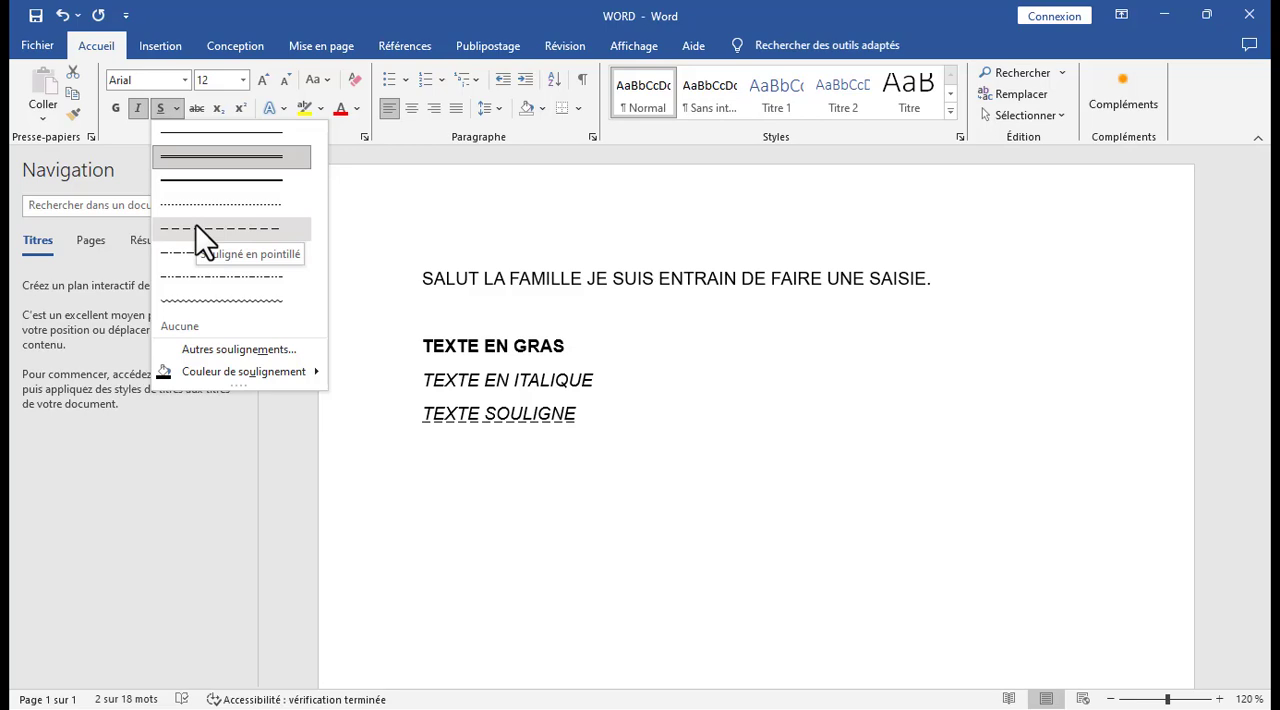
click(188, 252)
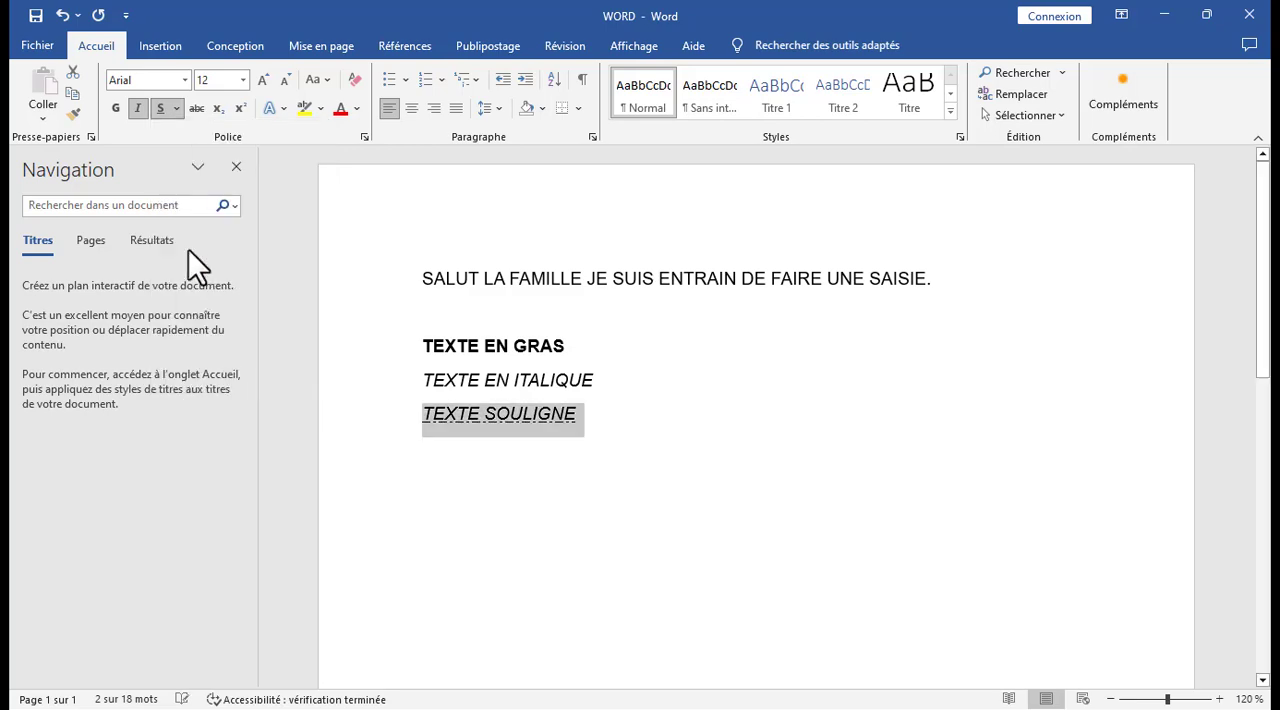
Add the line BARRE DU TEXTE below TEXTE SOULIGNE after a blank line and strike it through.
click(628, 421)
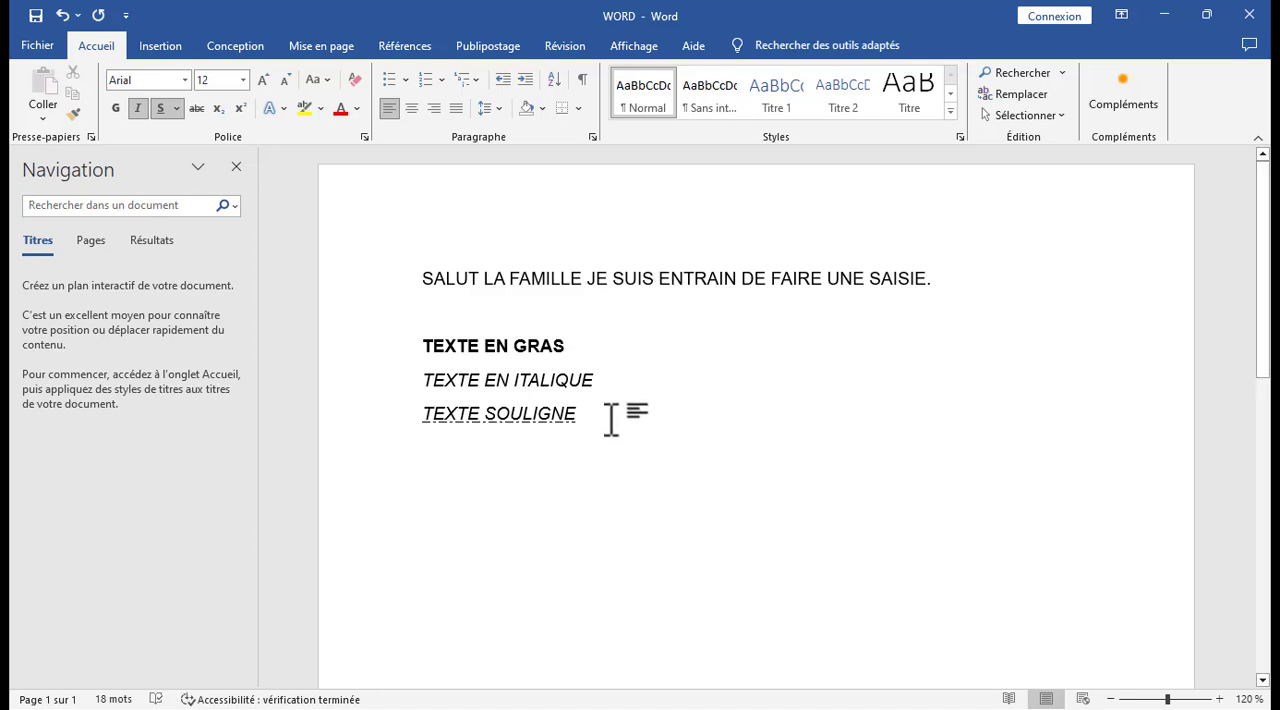
key(Return)
key(Return)
text(BA)
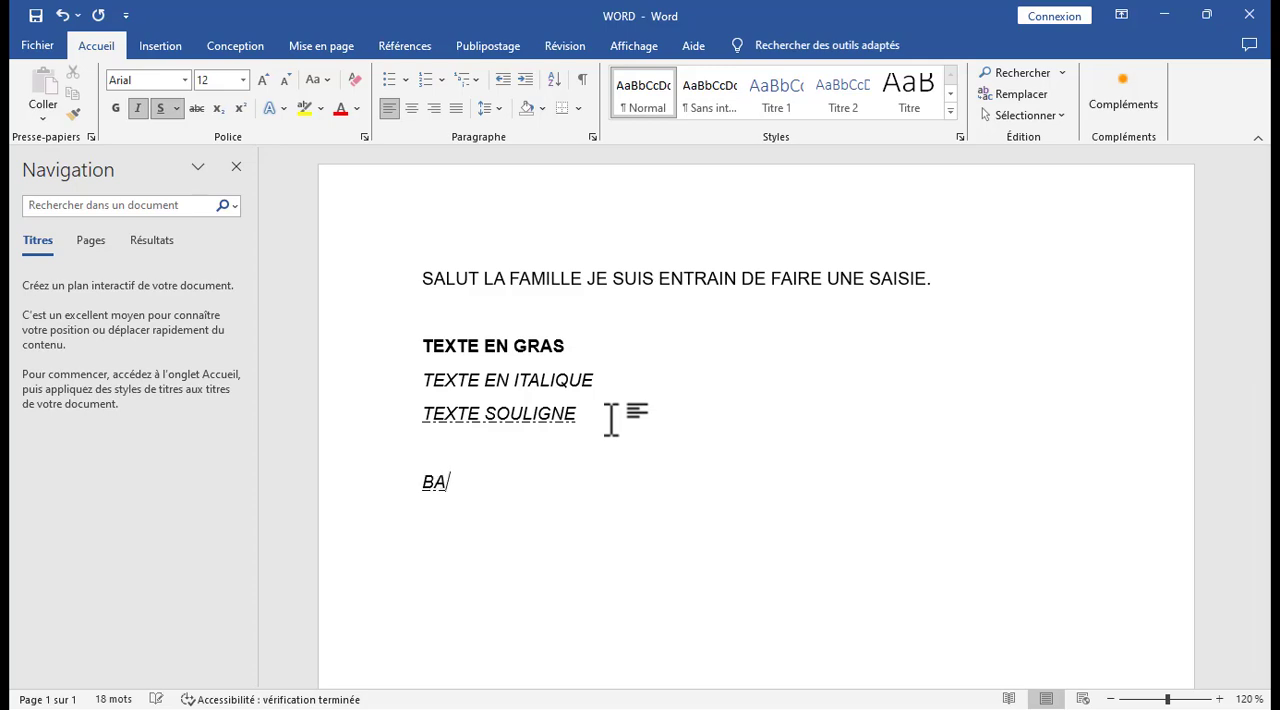
text(RRE DU TEXTE)
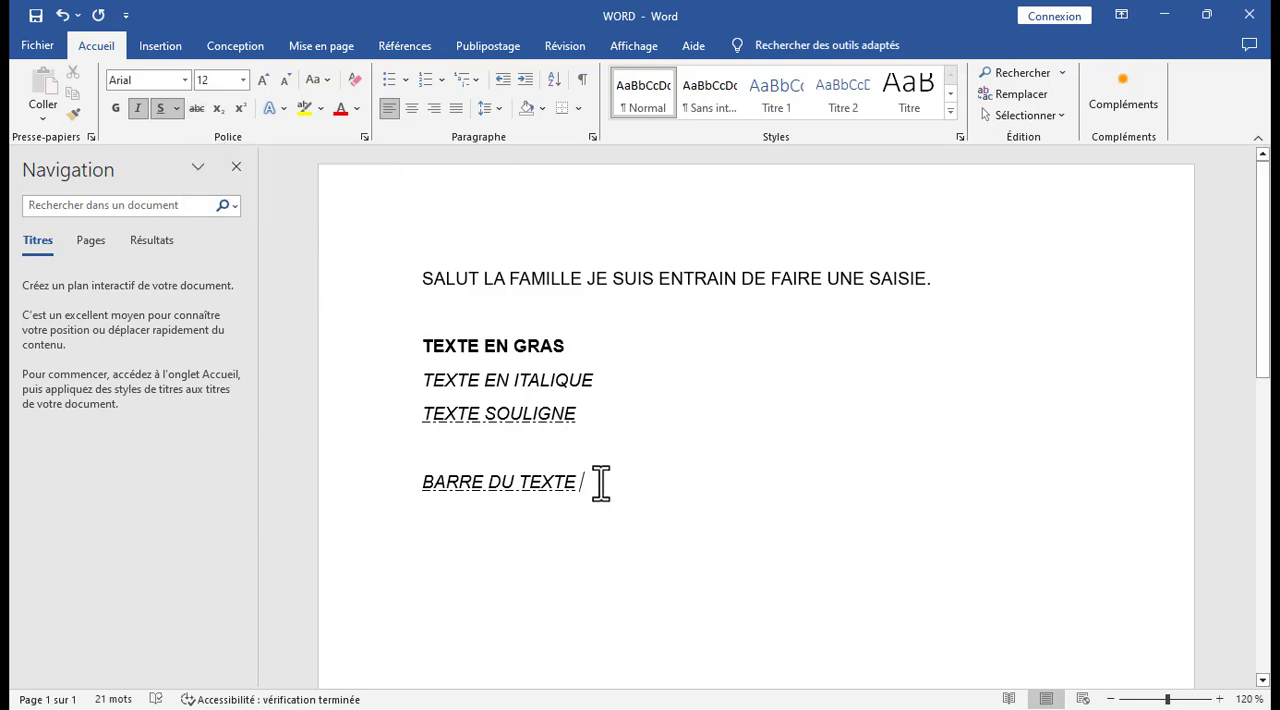
drag(600, 483, 420, 486)
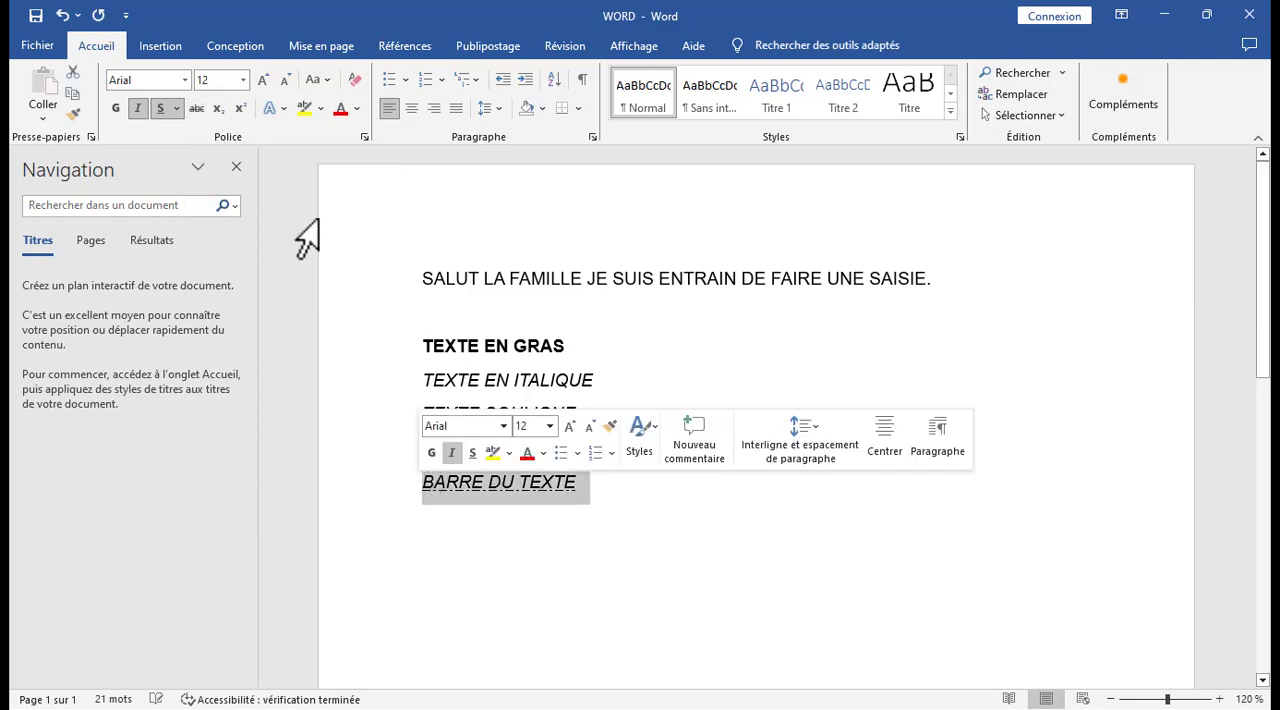
click(197, 110)
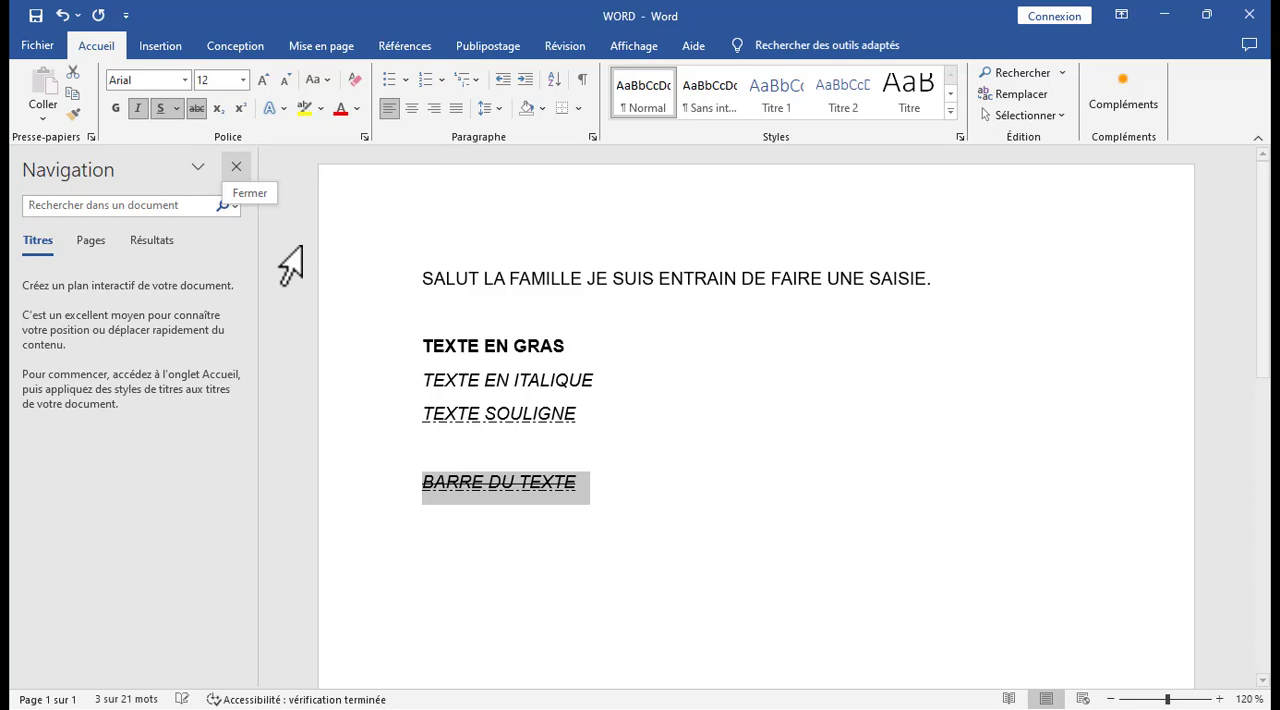
Remove the underline from the line BARRE DU TEXTE.
click(597, 483)
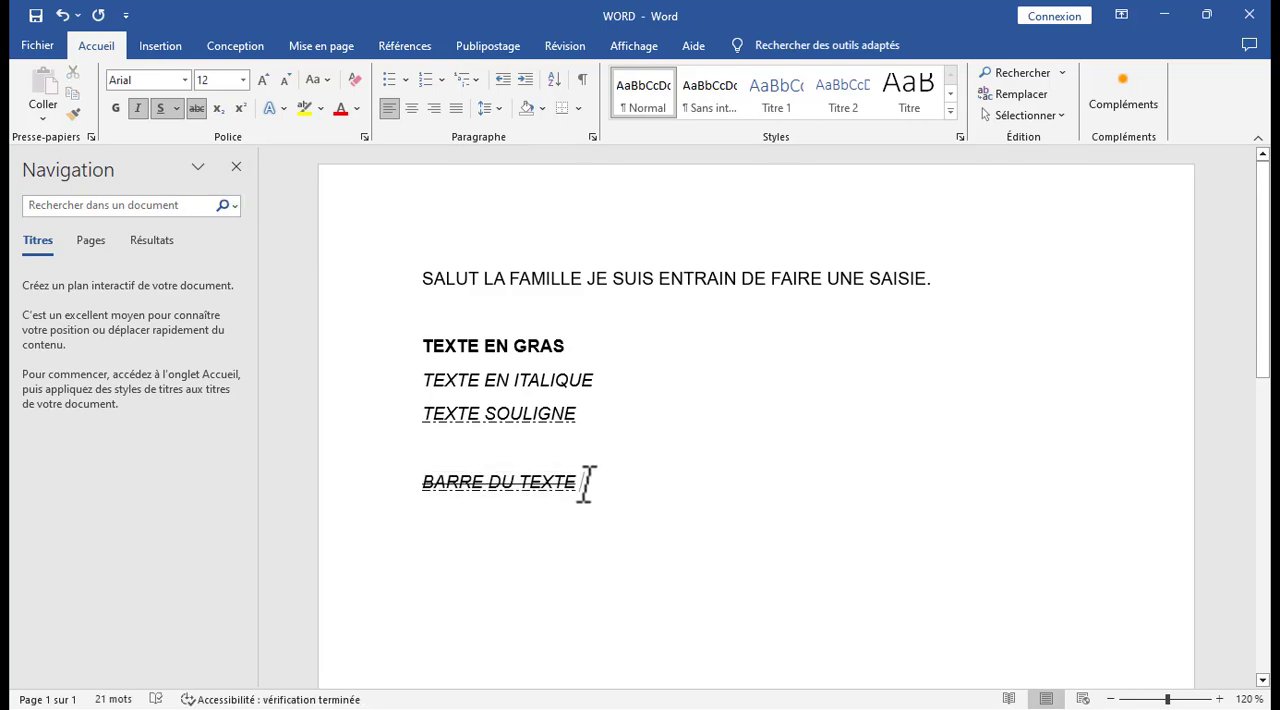
drag(586, 483, 420, 486)
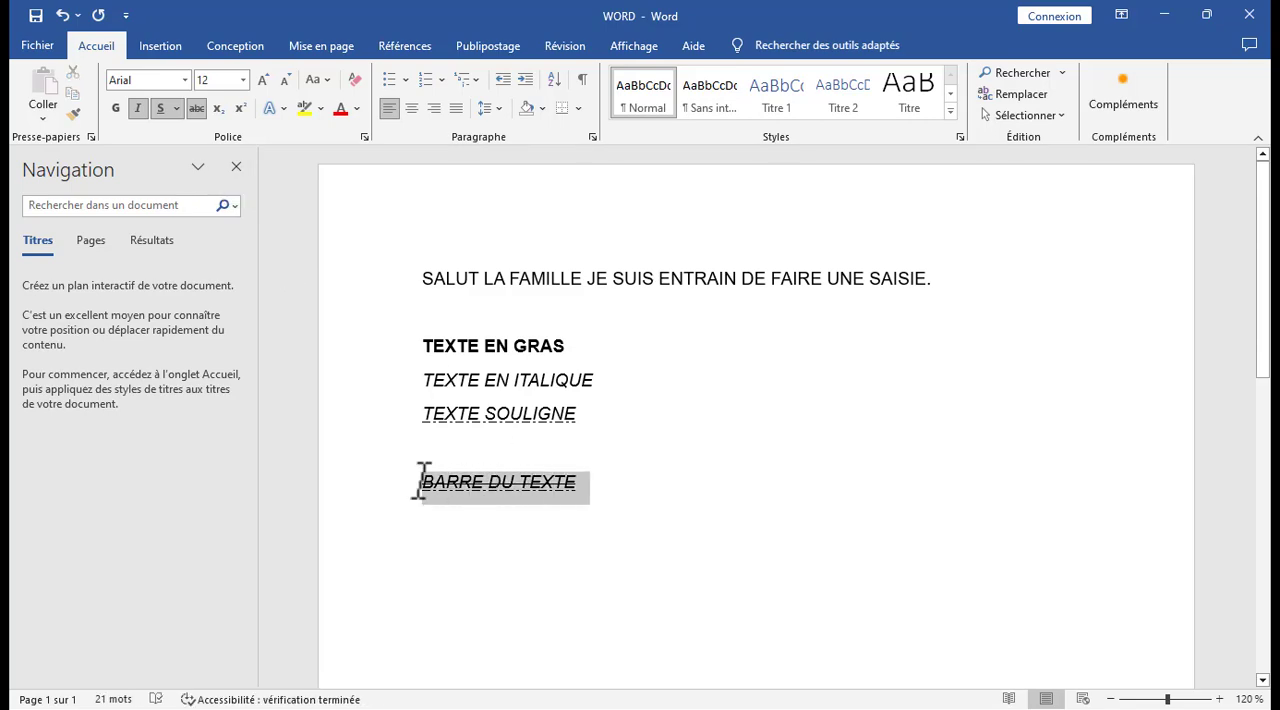
click(176, 108)
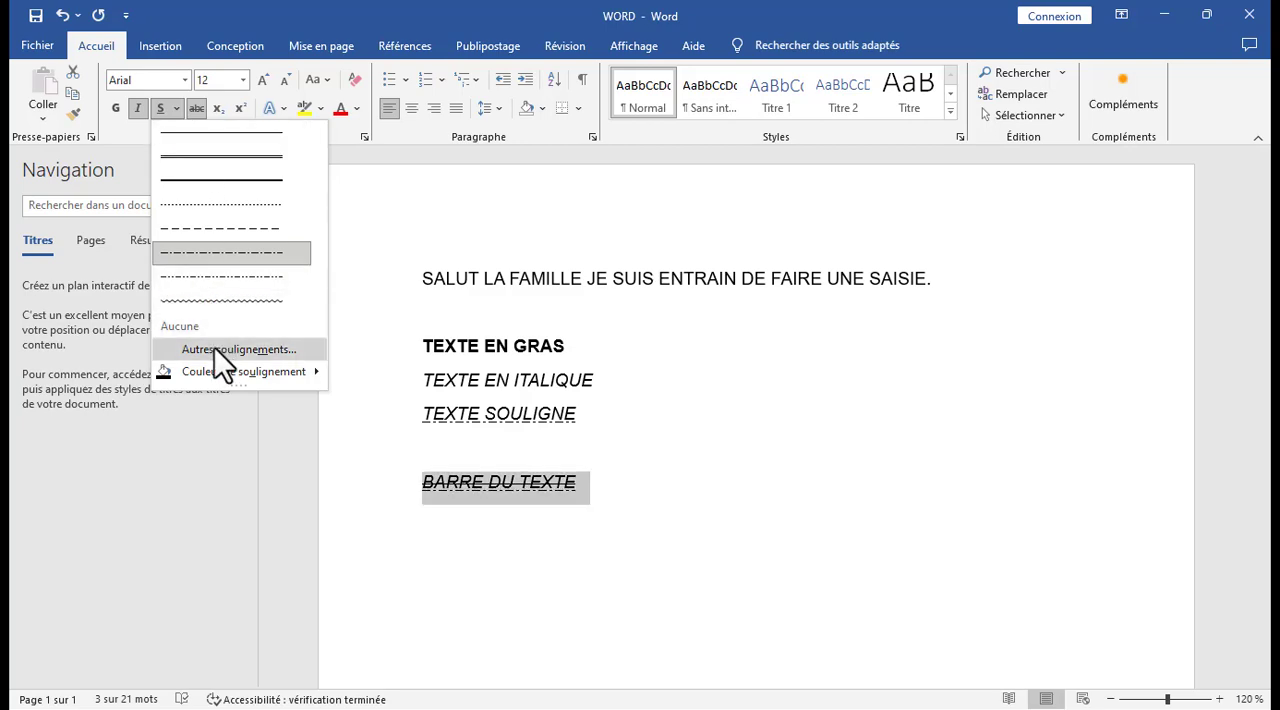
click(160, 109)
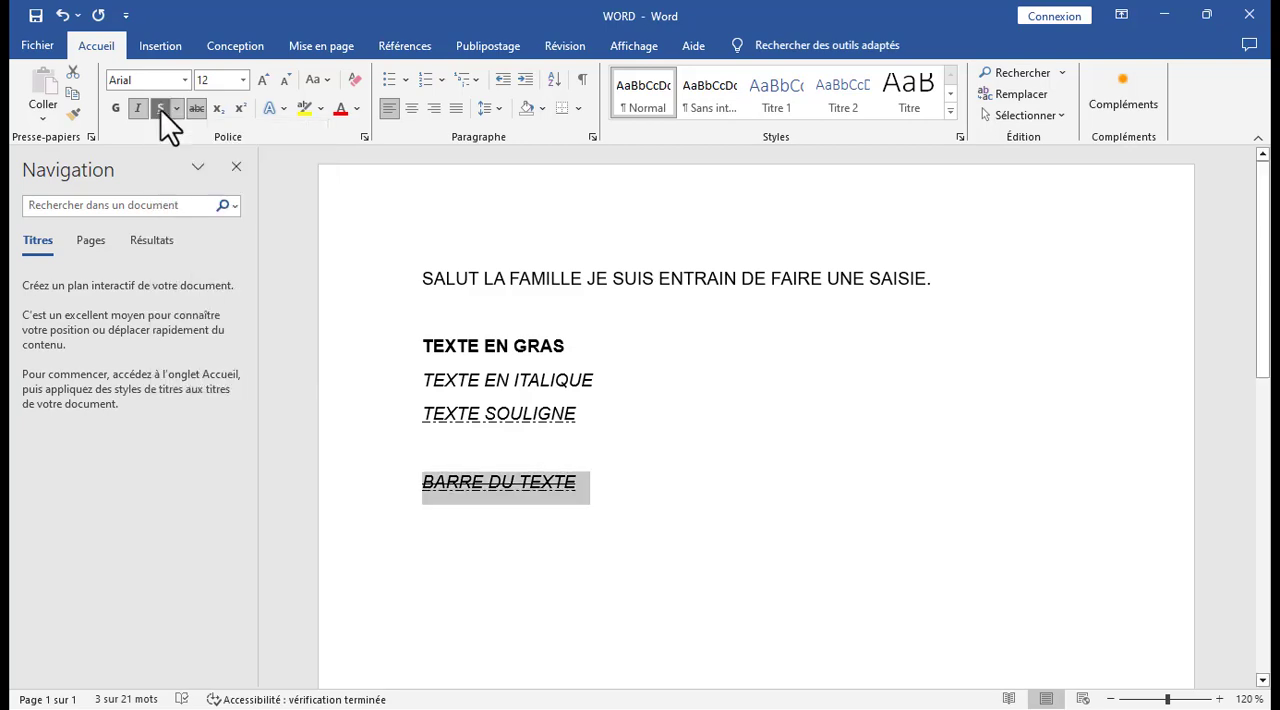
Add the line TEXTE EN INDICE below BARRE DU TEXTE after a blank line.
click(617, 480)
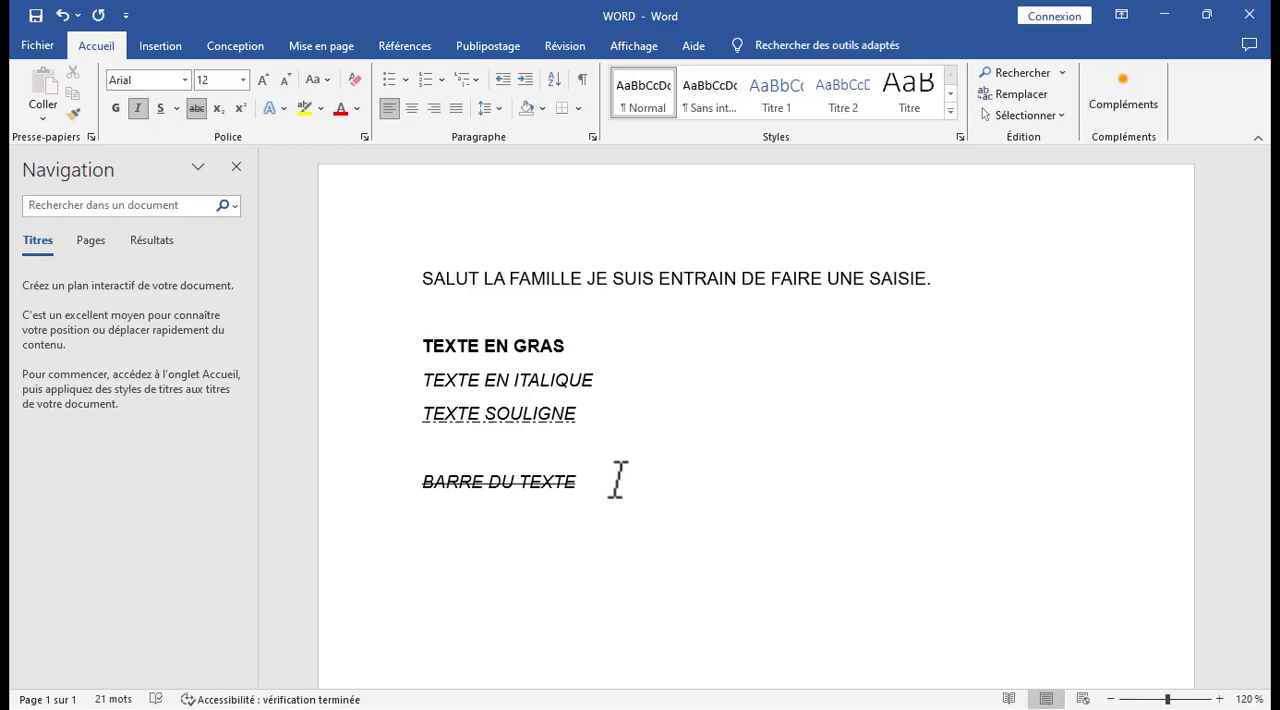
key(Return)
text(TEXTE EN ID)
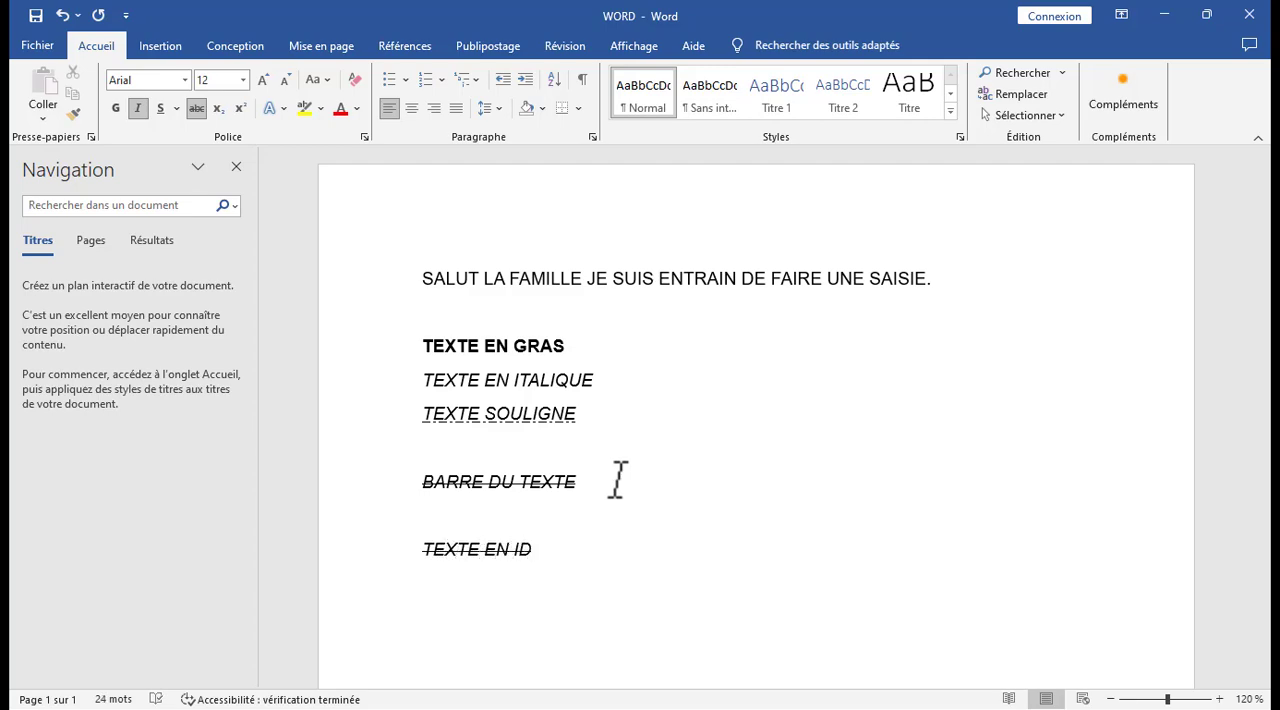
key(BackSpace)
text(NDICE)
Remove the strikethrough and italic formatting from the line TEXTE EN INDICE.
drag(606, 541, 436, 535)
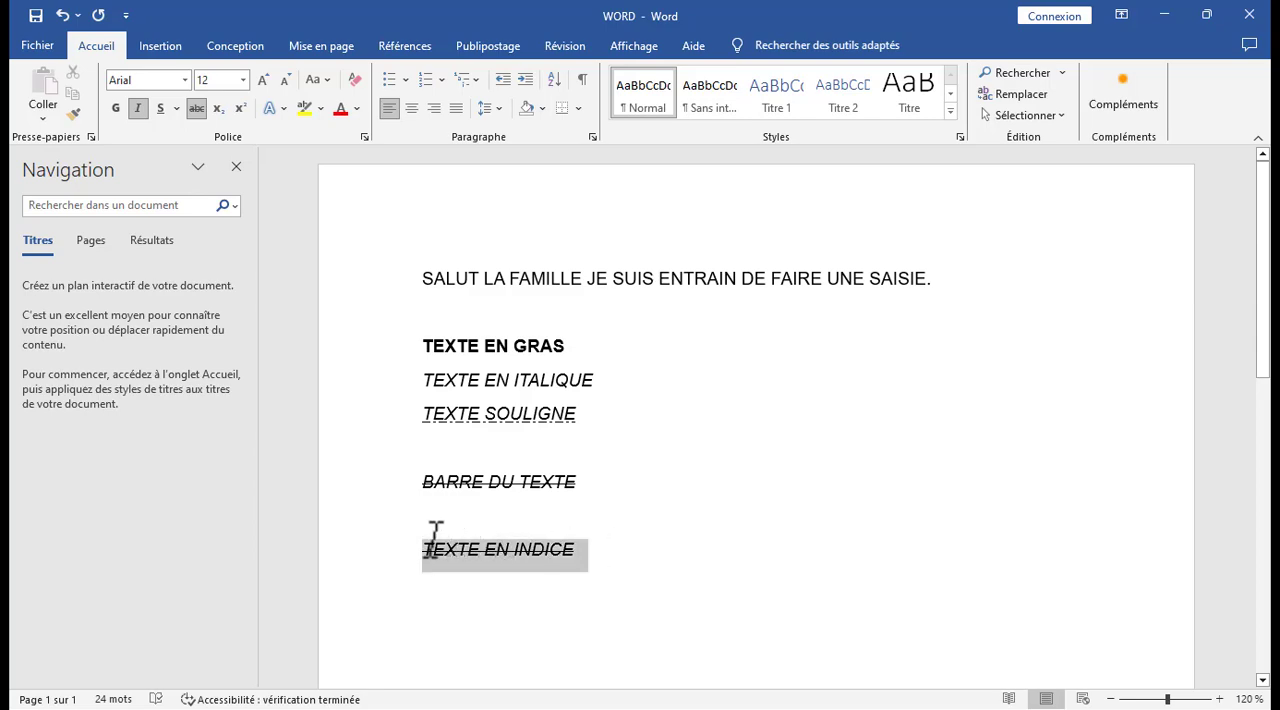
click(197, 110)
click(140, 106)
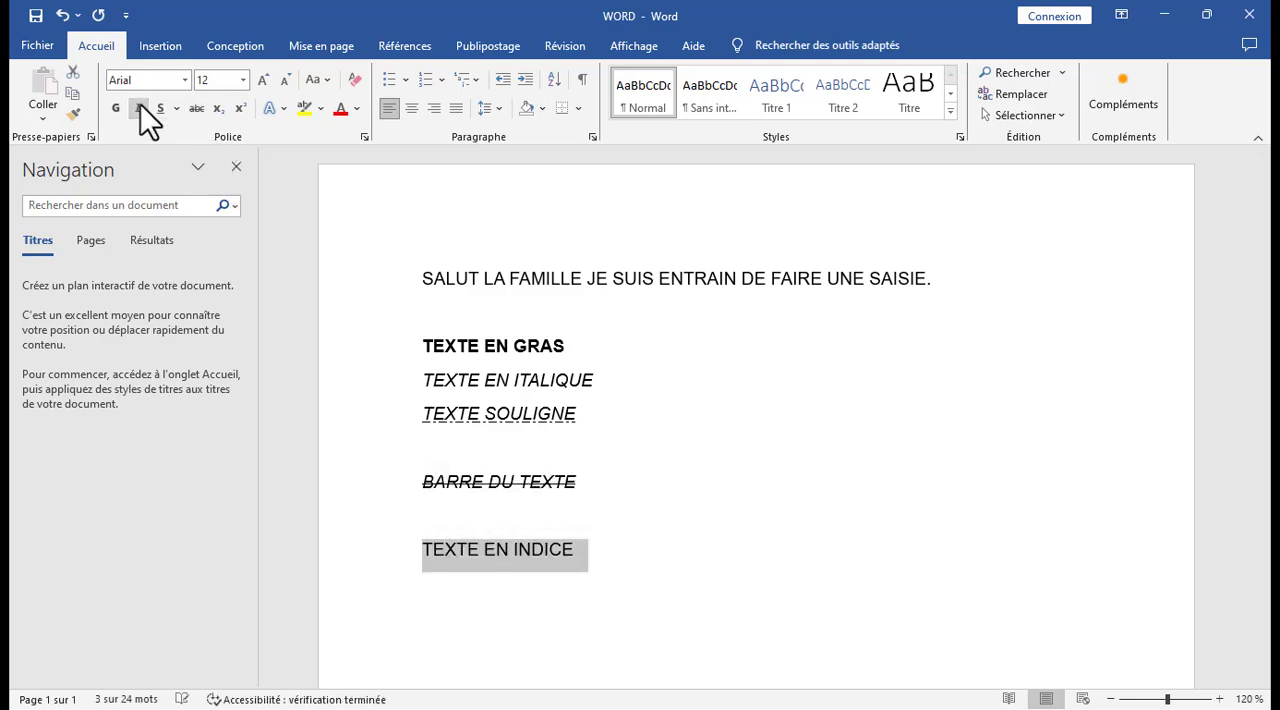
click(612, 509)
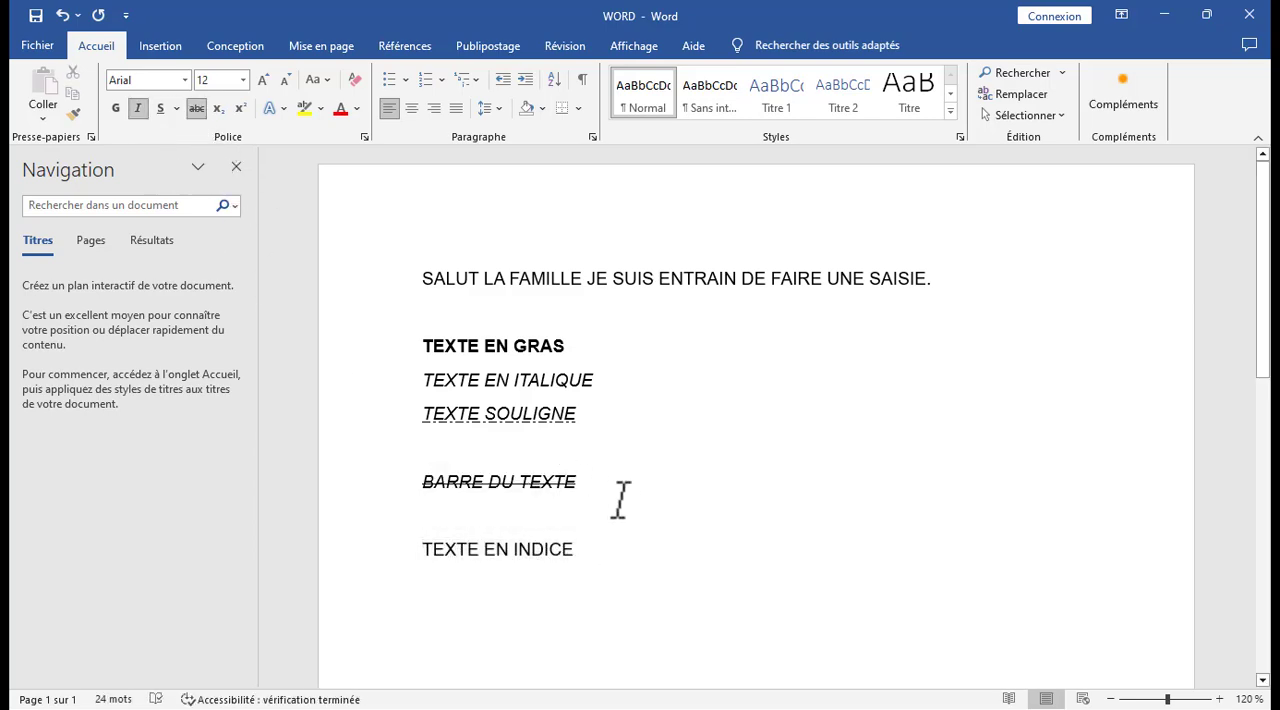
Format the word INDICE in the line TEXTE EN INDICE as subscript.
drag(514, 549, 591, 552)
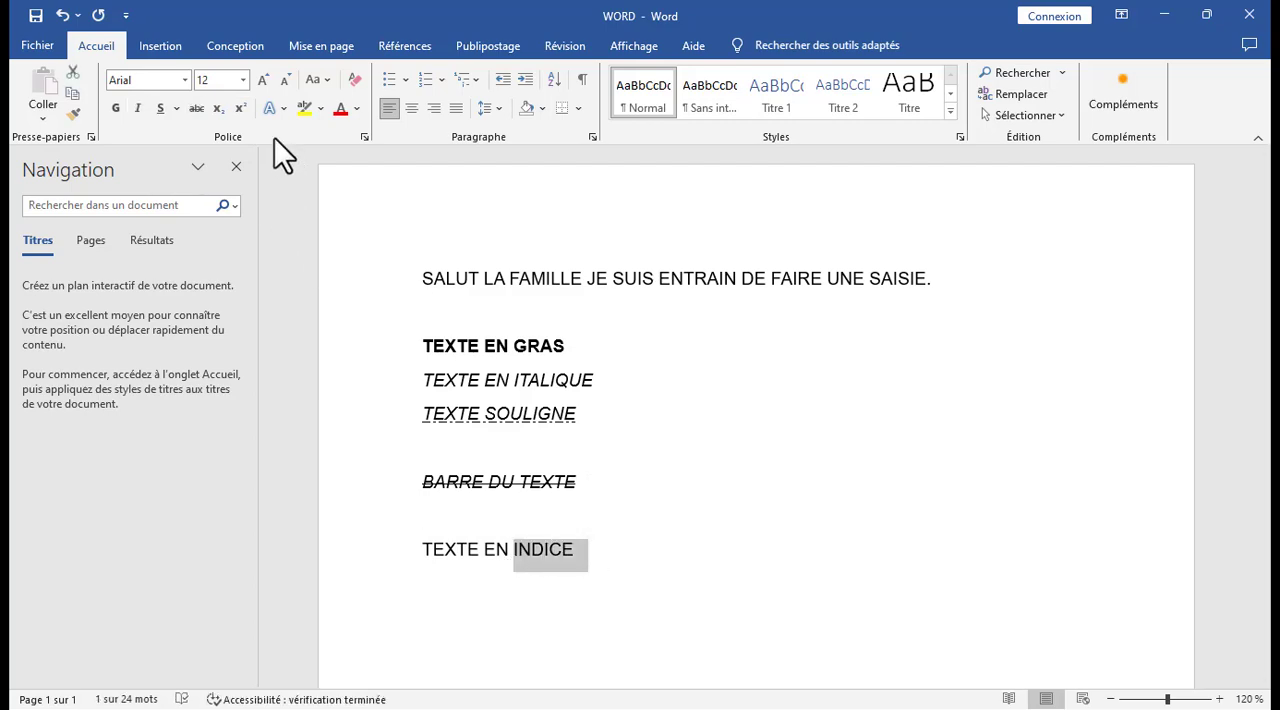
click(218, 110)
click(583, 557)
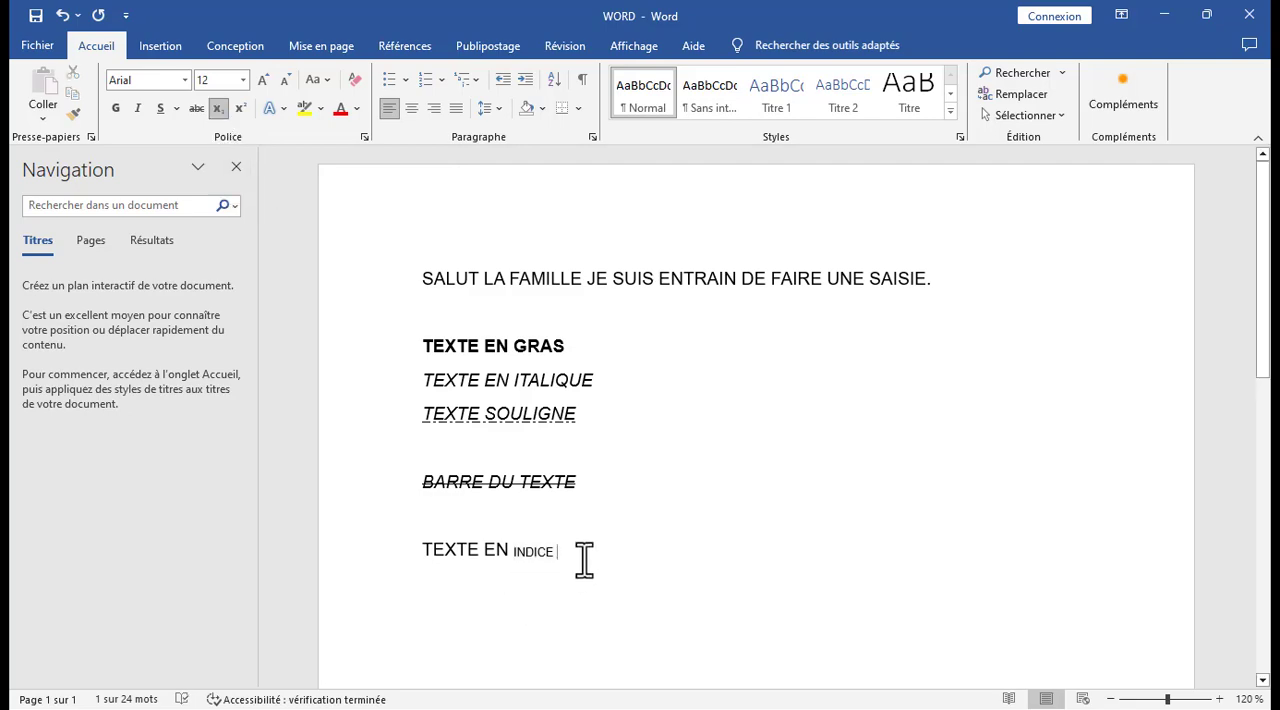
Add the line TEXTE EN EXPOSANT directly below TEXTE EN INDICE in normal text without subscript.
key(Return)
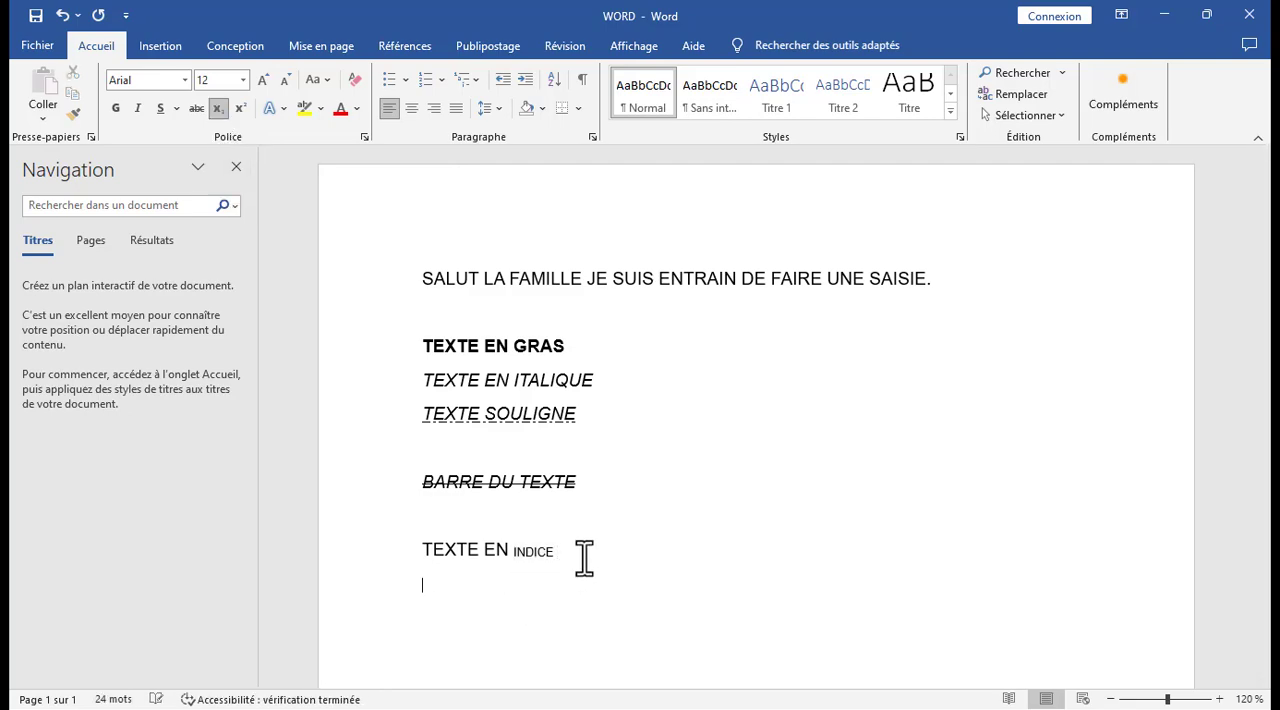
click(217, 108)
text(T)
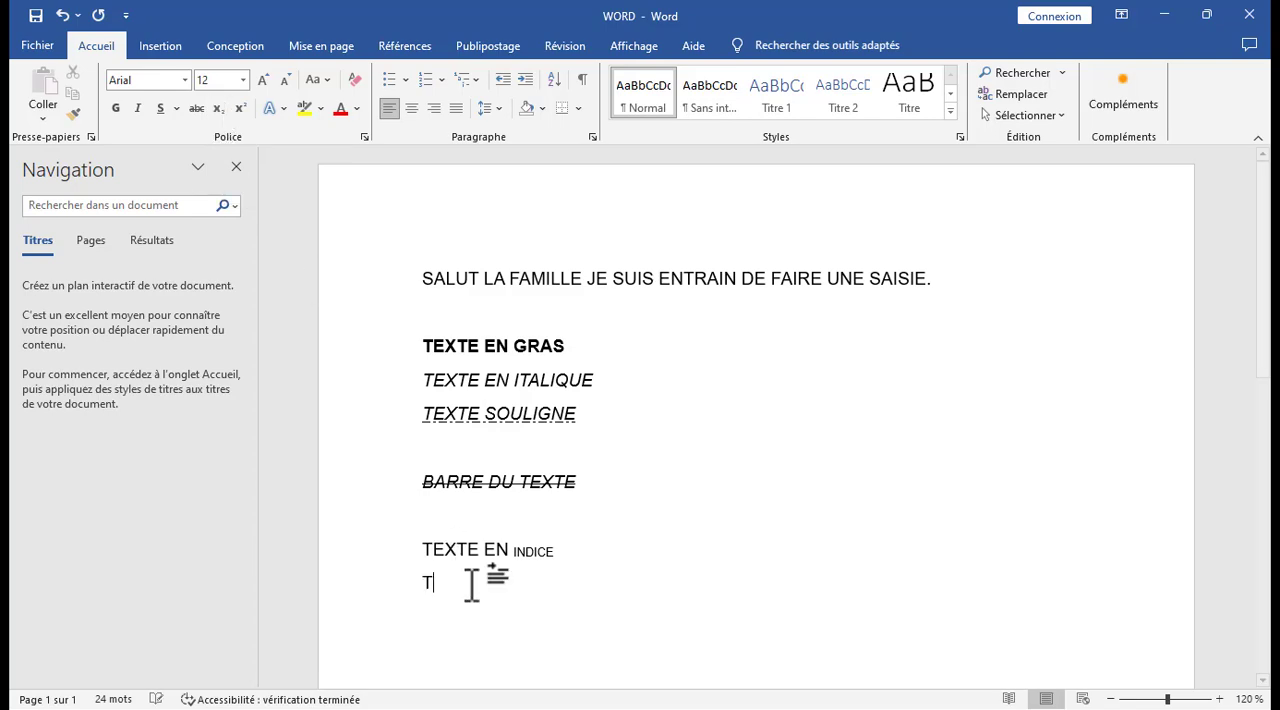
text(EXTE EN)
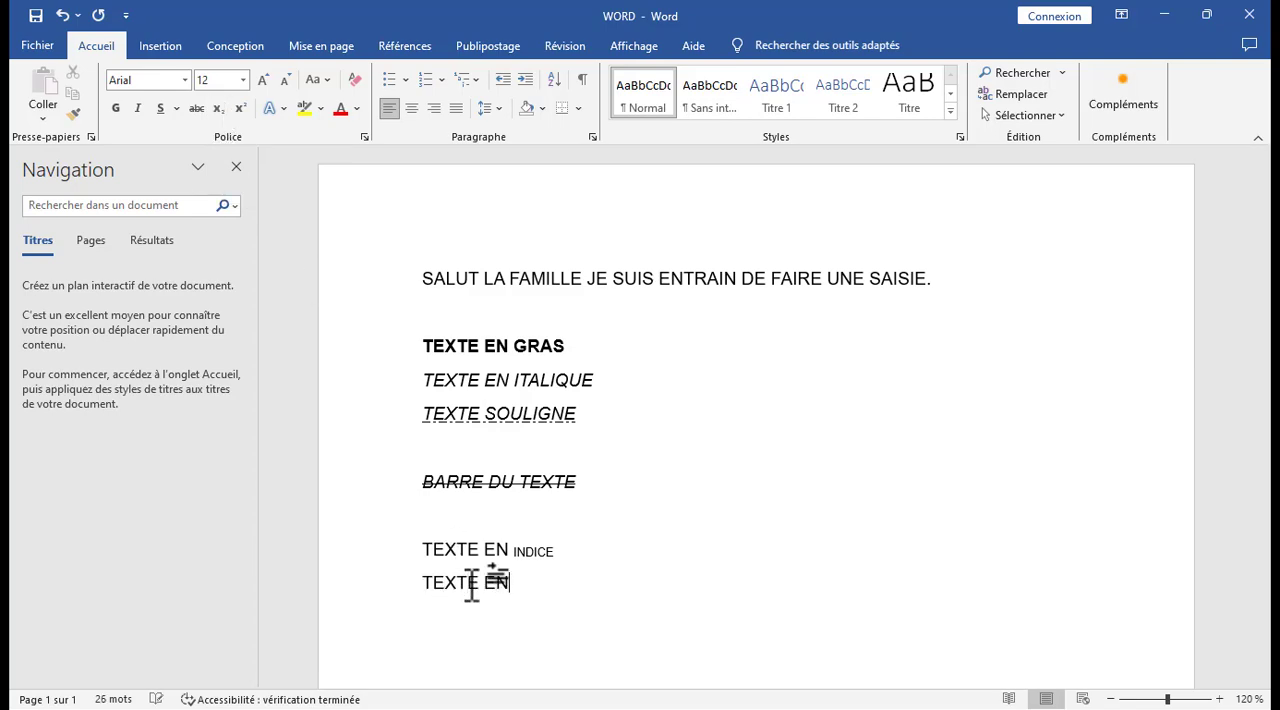
text( EXPOSANT)
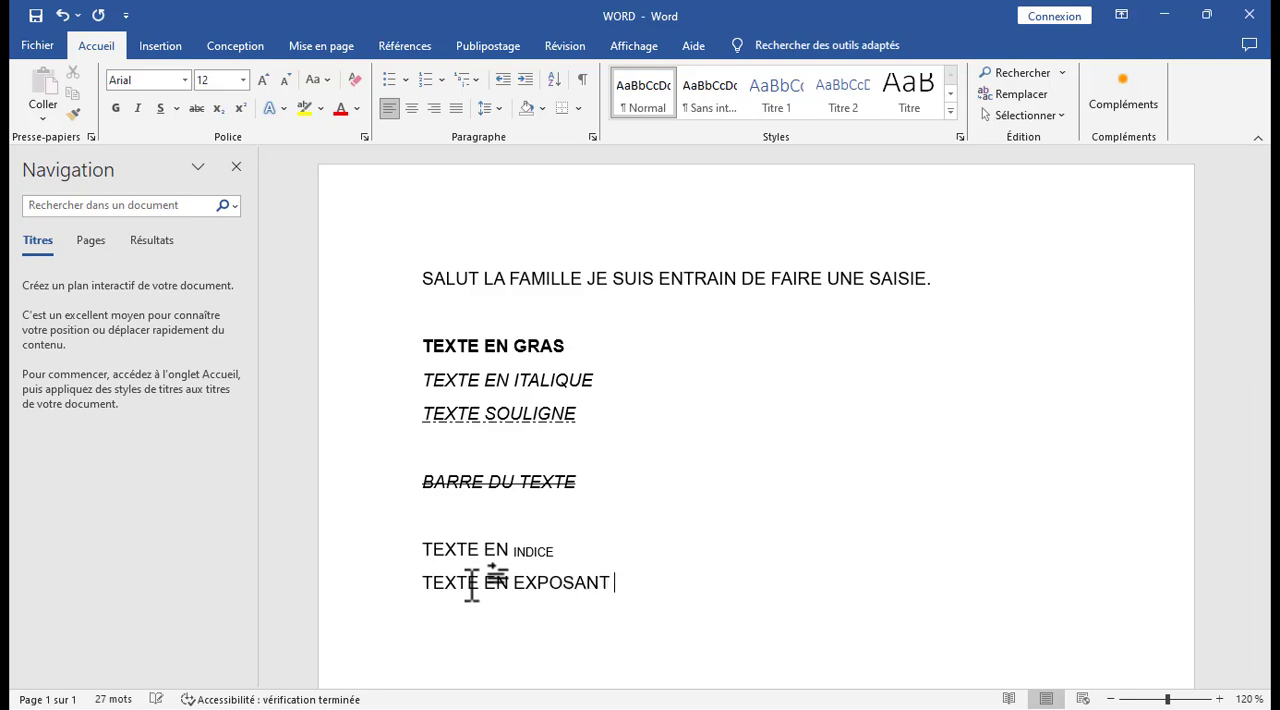
Format the word EXPOSANT in the line TEXTE EN EXPOSANT as superscript.
drag(617, 584, 519, 585)
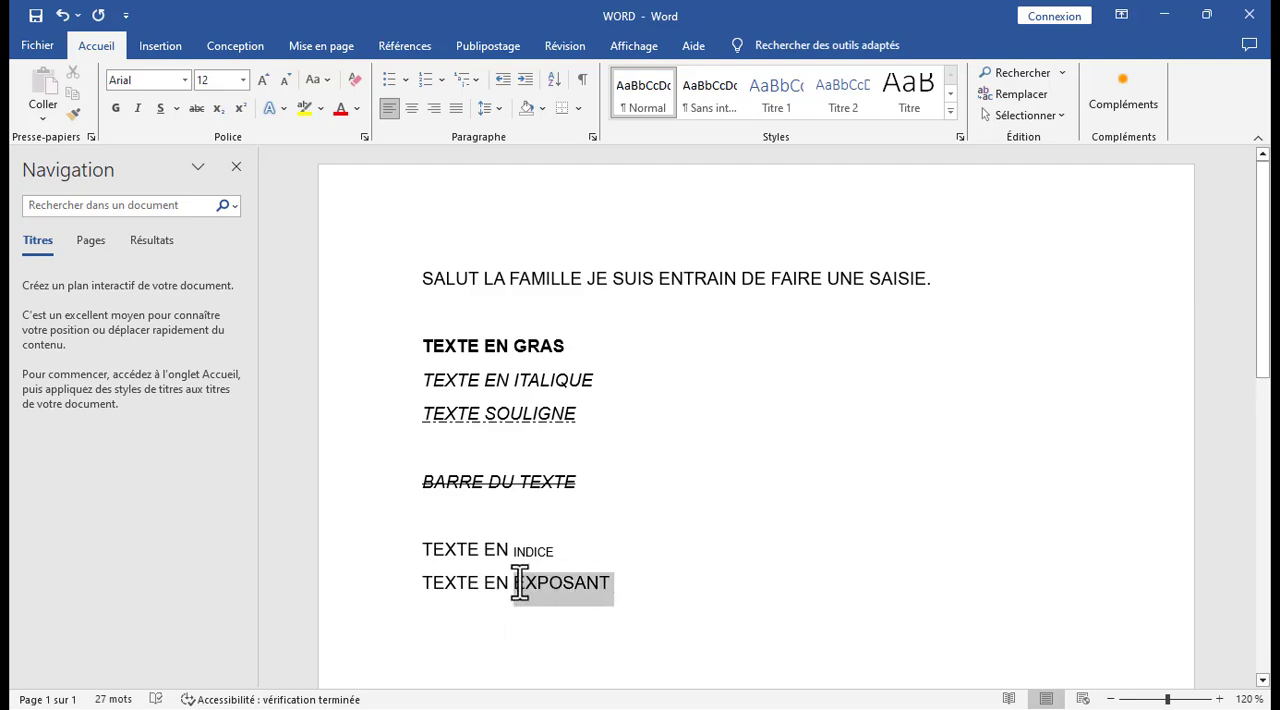
click(242, 106)
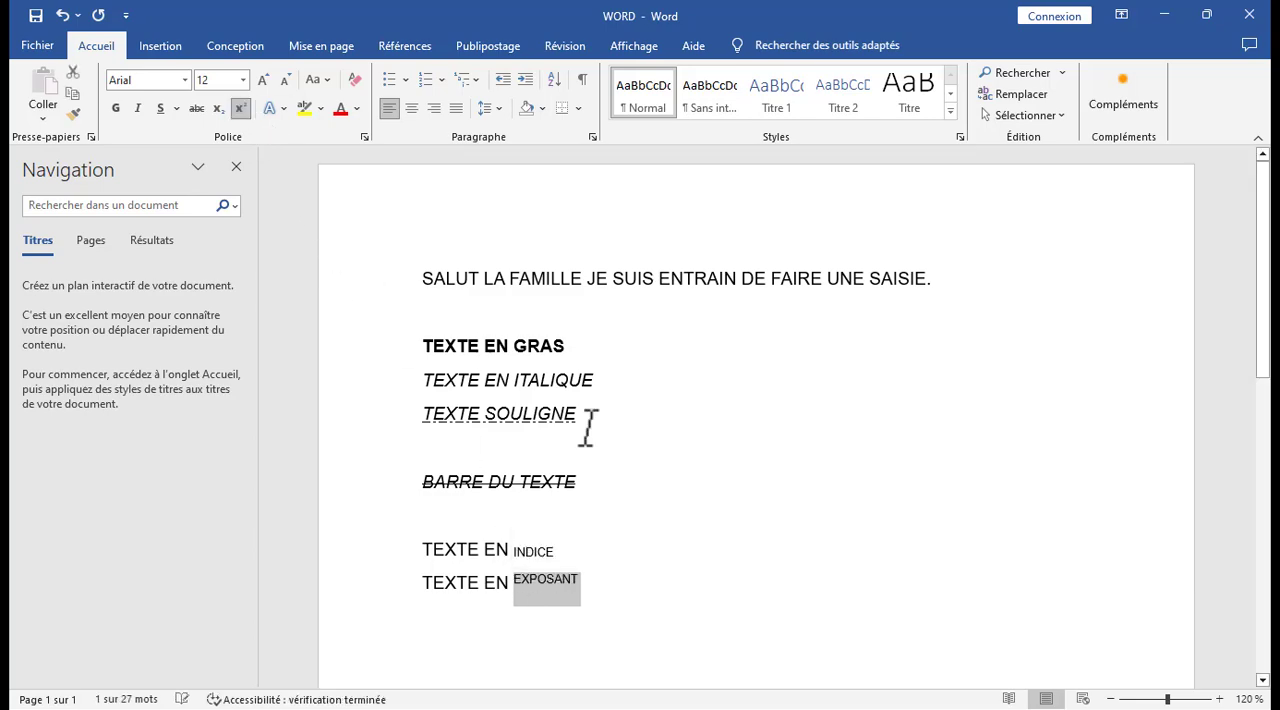
click(621, 552)
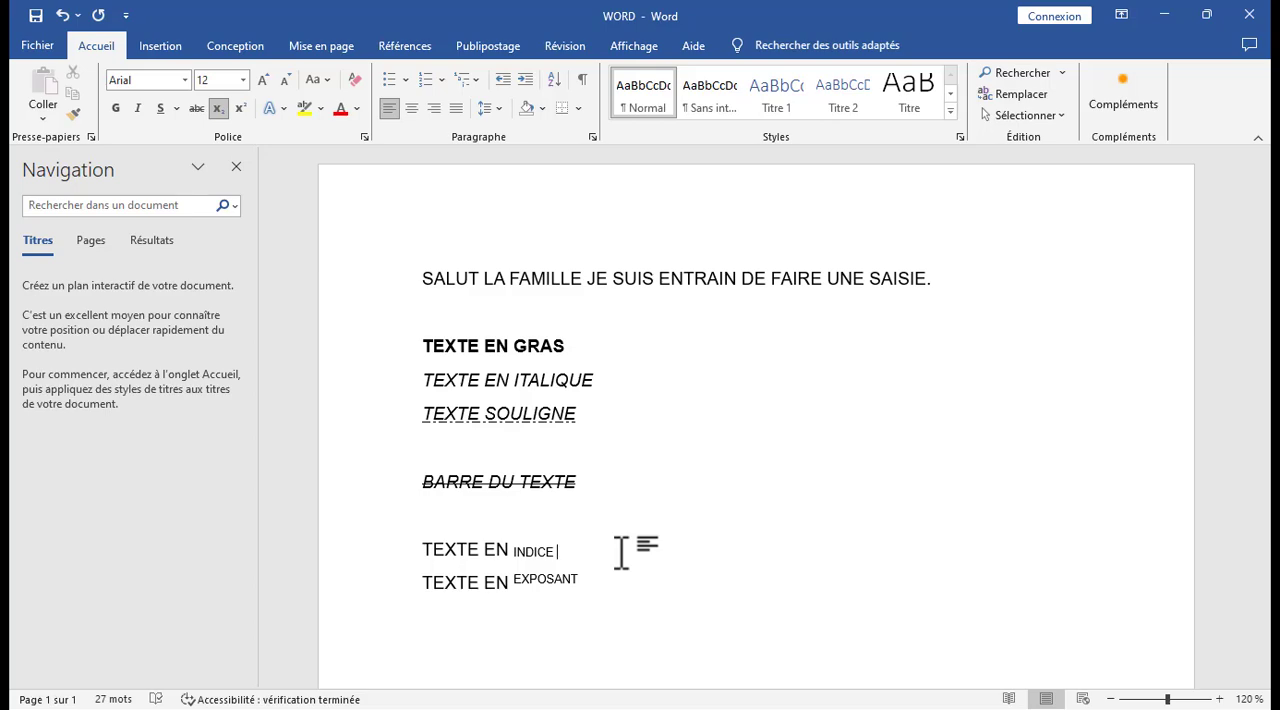
Add the line BONJOUR LES AMIS in normal text below TEXTE EN EXPOSANT after a blank line.
click(579, 614)
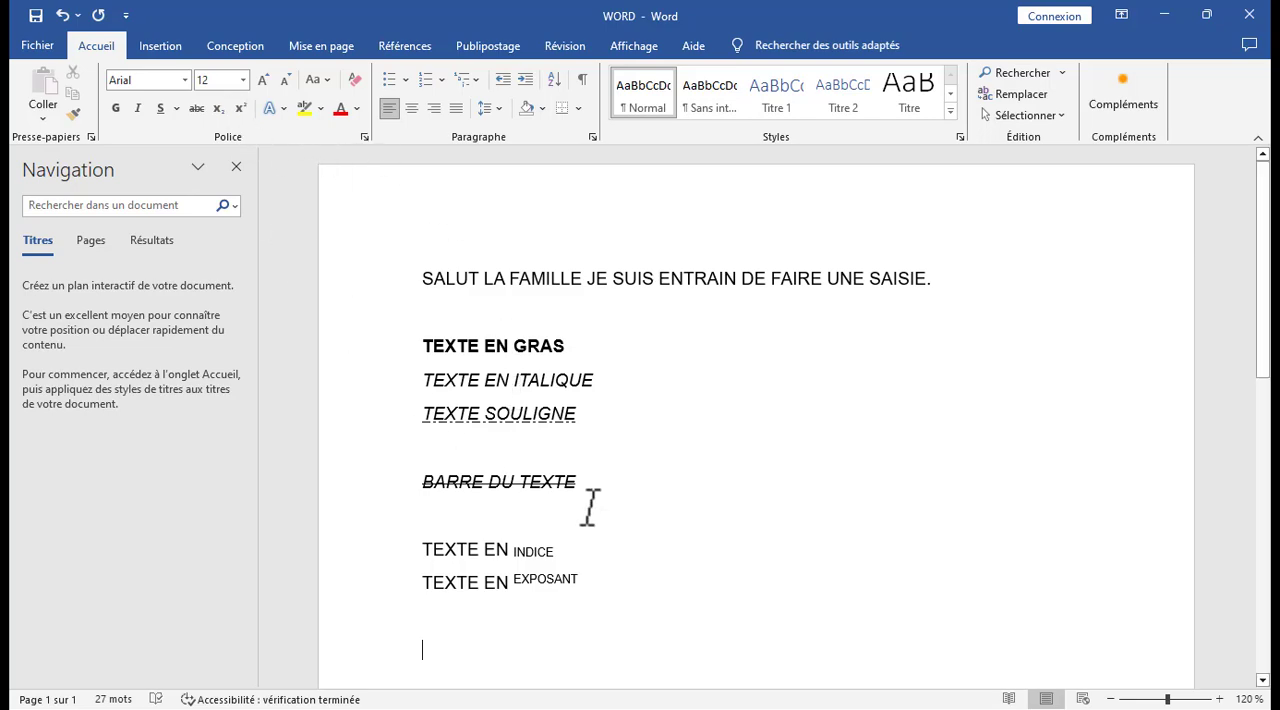
text(B)
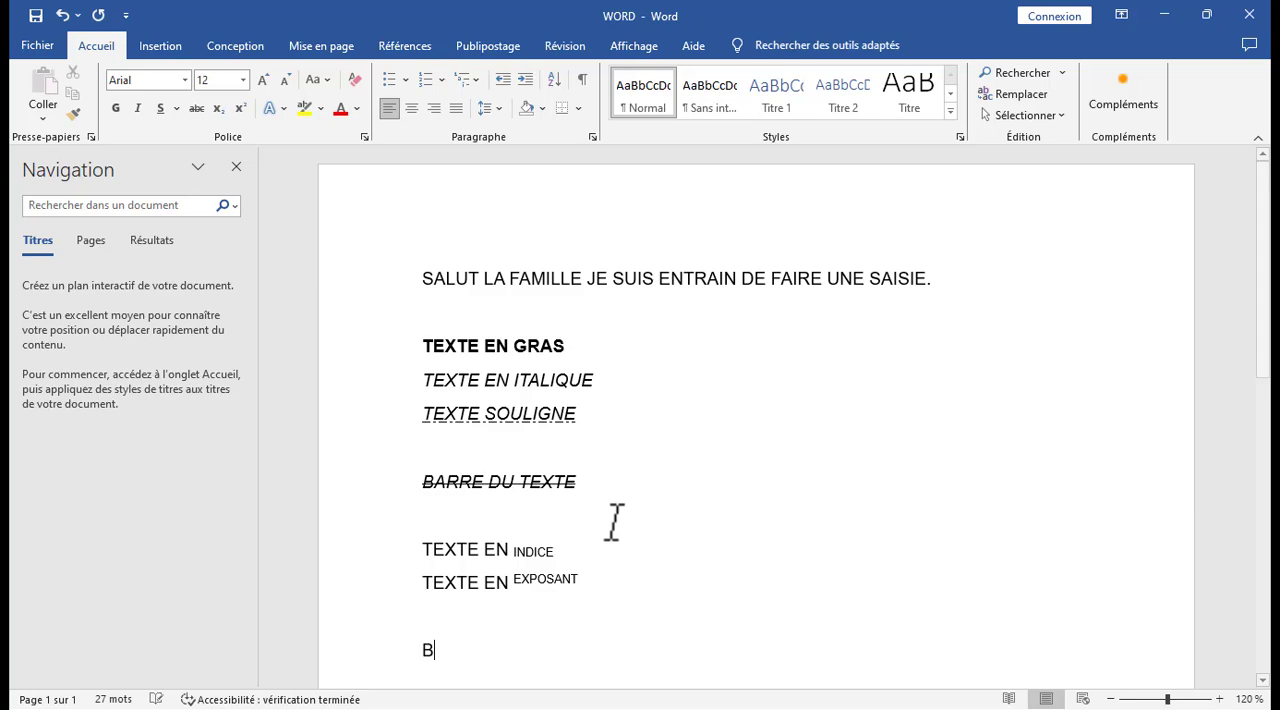
text(ONJOUR LES)
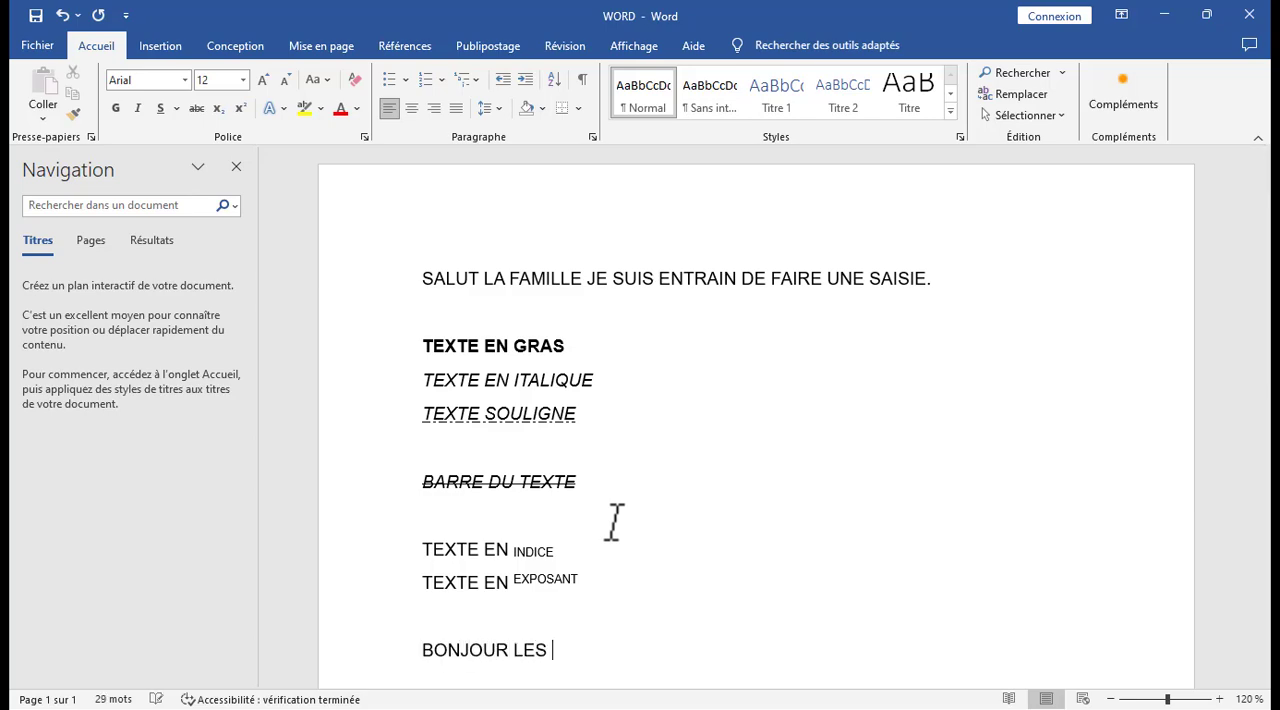
text( AMIS)
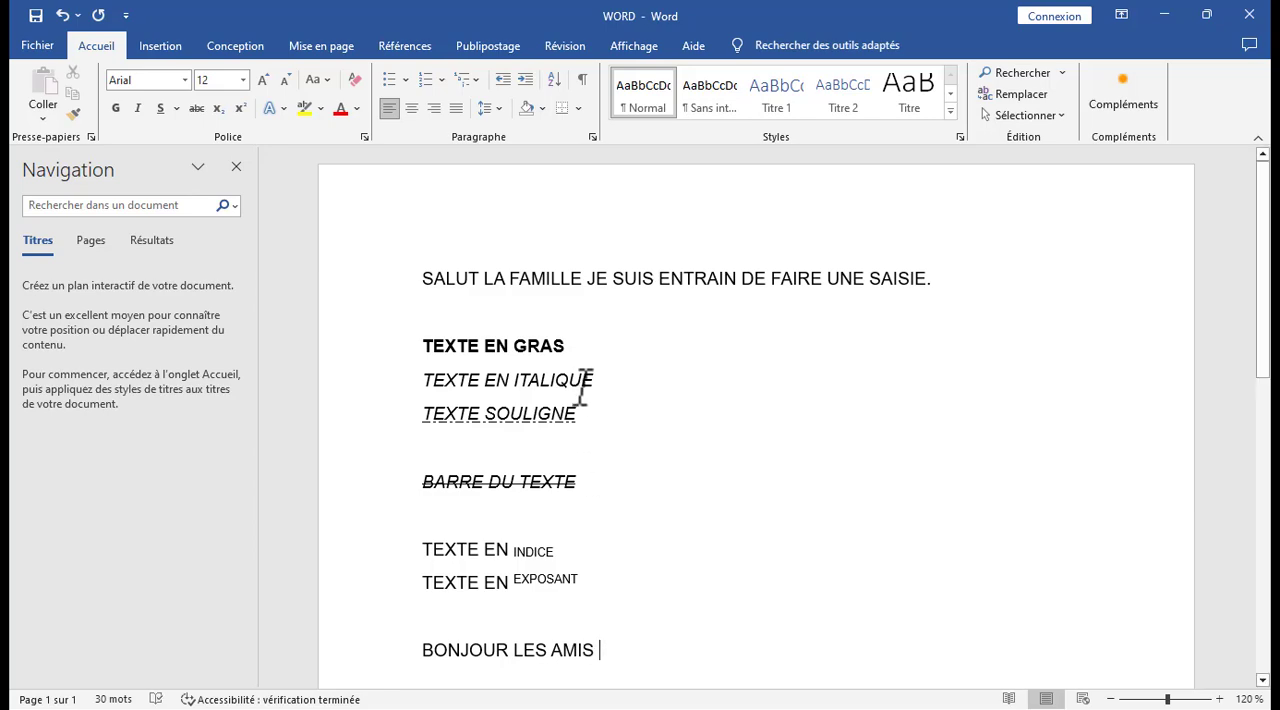
Highlight the line BONJOUR LES AMIS in yellow.
scroll(583, 385, down, 1)
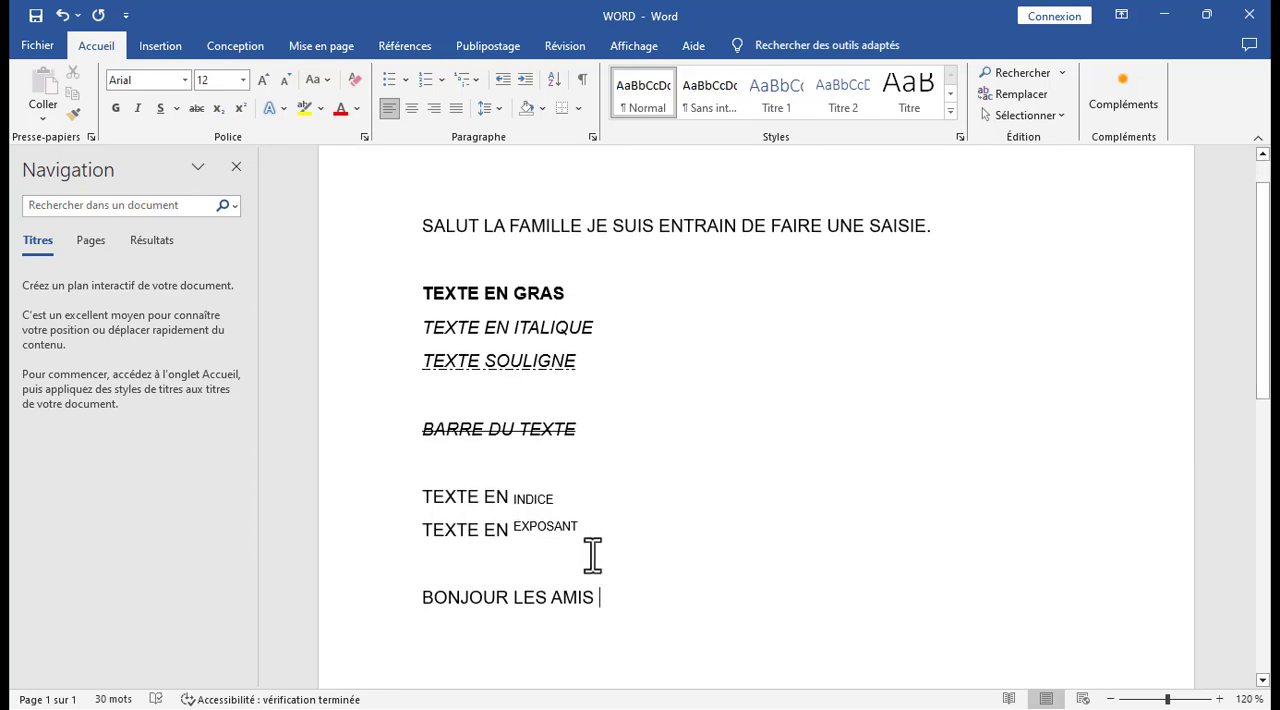
drag(603, 597, 422, 597)
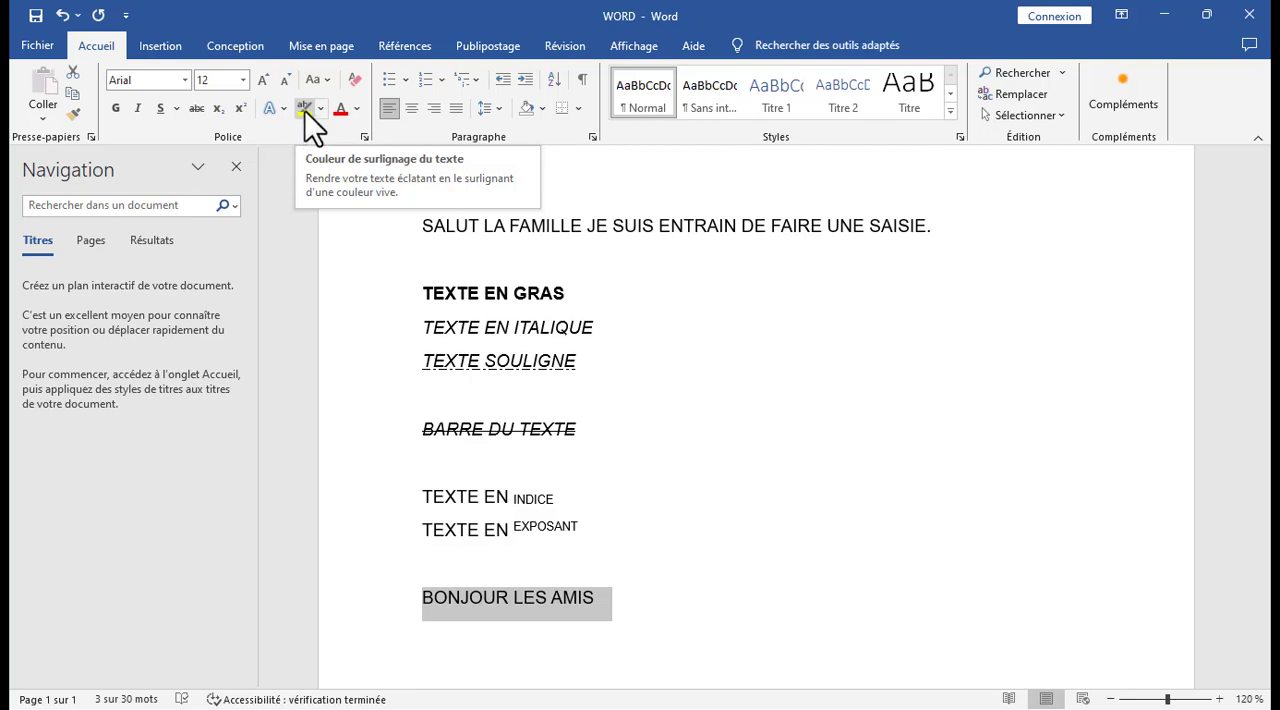
click(305, 111)
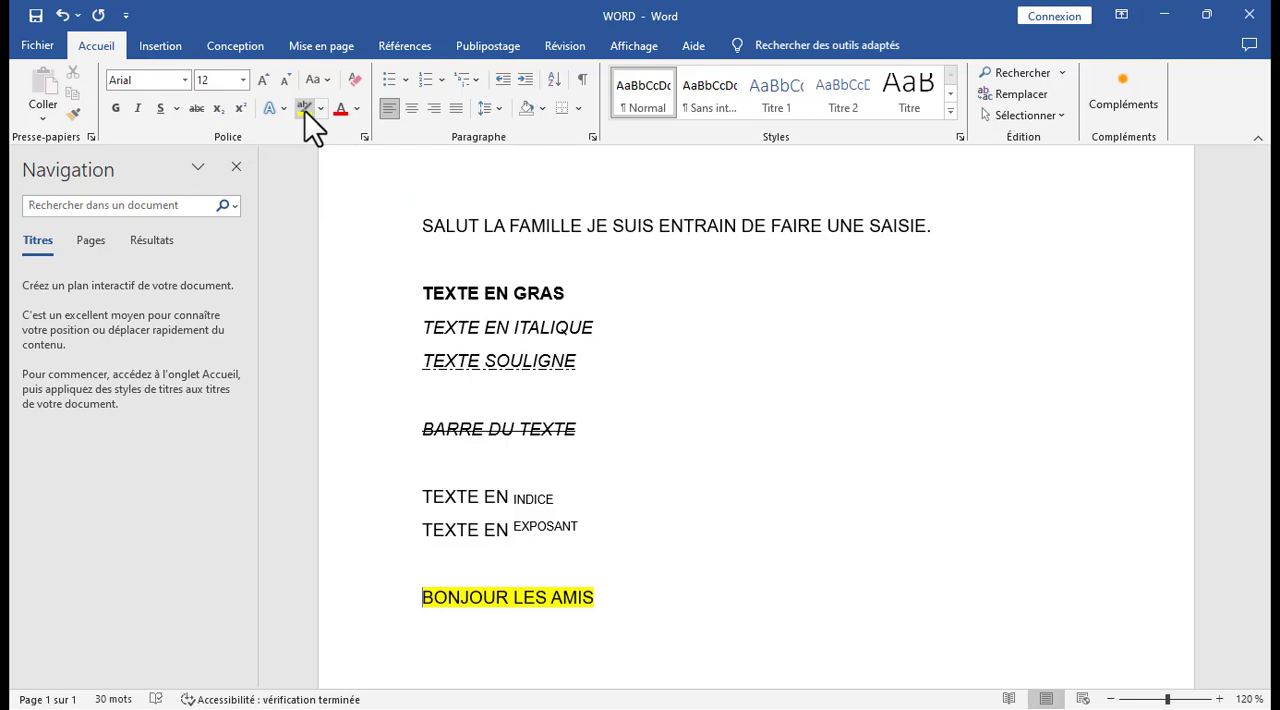
Change the highlight of the line BONJOUR LES AMIS to purple.
click(321, 108)
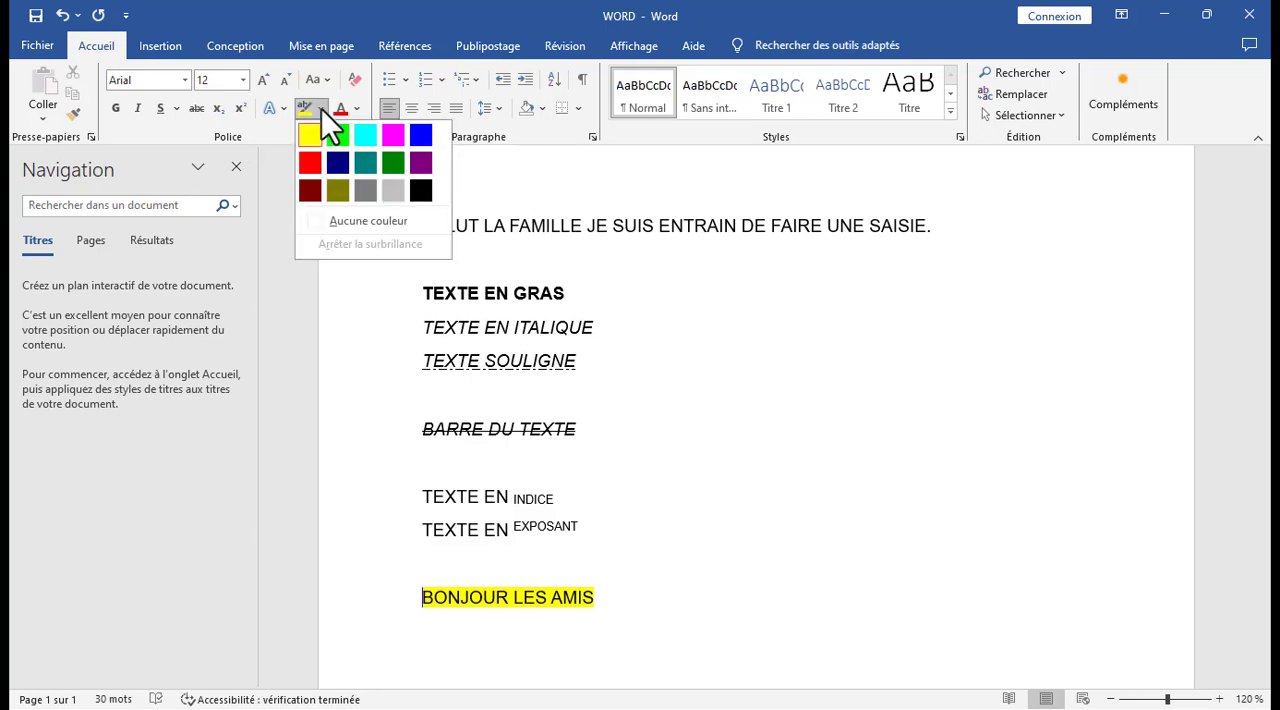
click(420, 163)
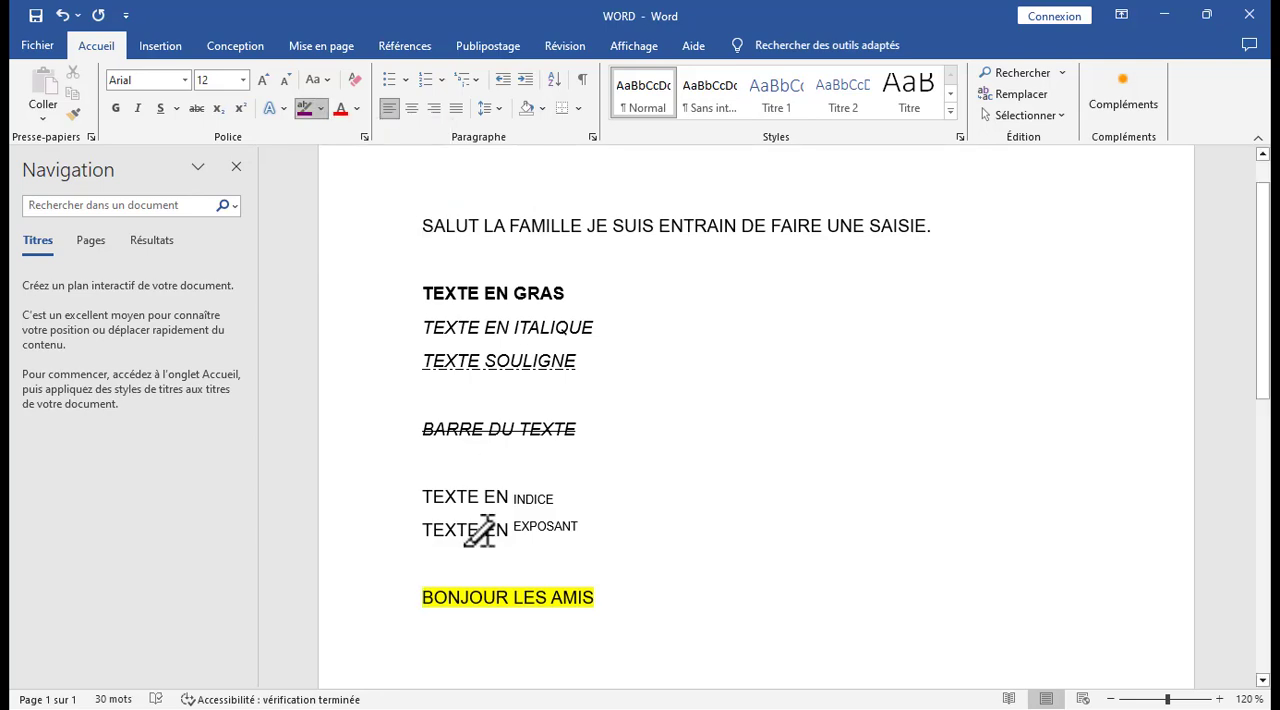
click(606, 598)
drag(600, 597, 400, 588)
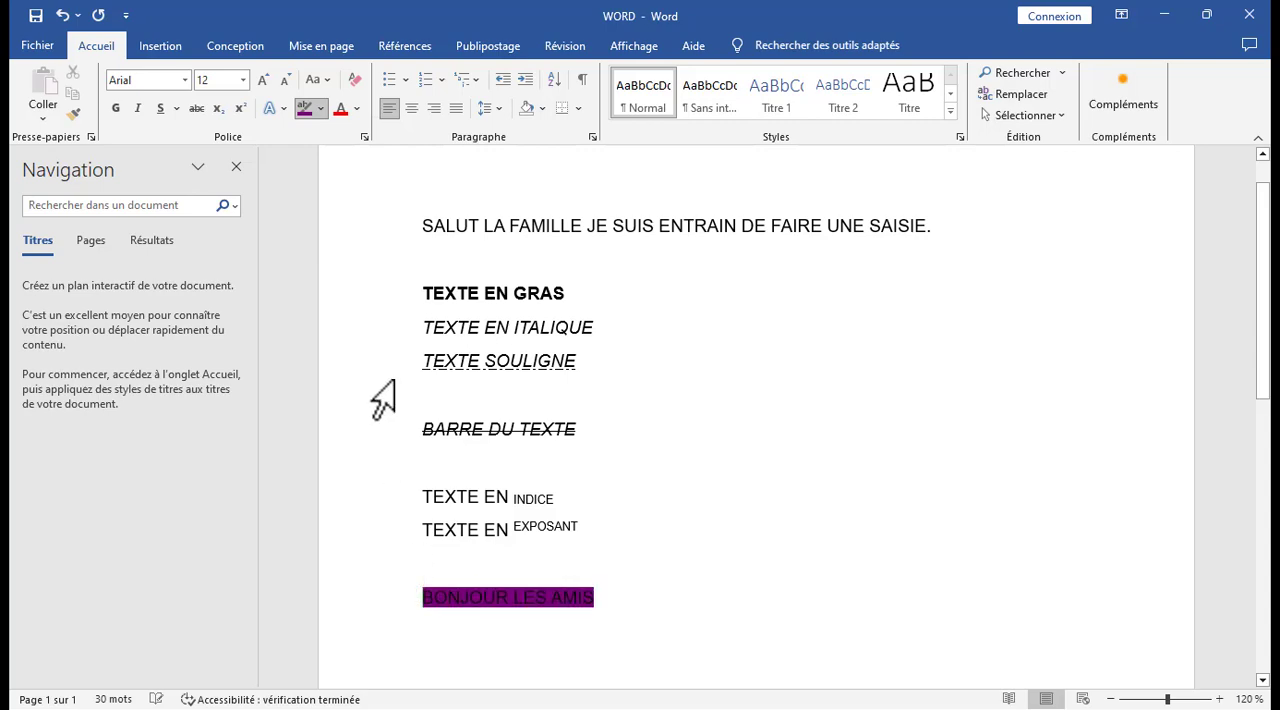
Change the highlight of the line BONJOUR LES AMIS to dark yellow and stop highlighting.
click(322, 108)
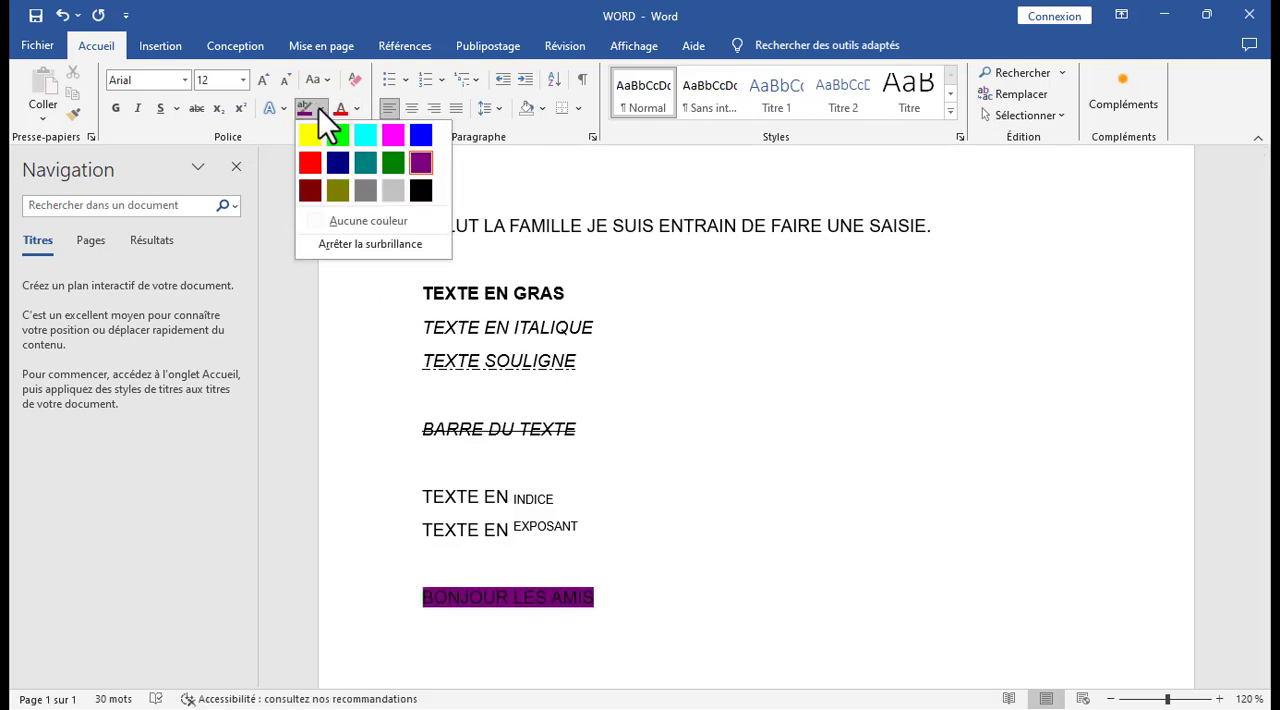
click(330, 214)
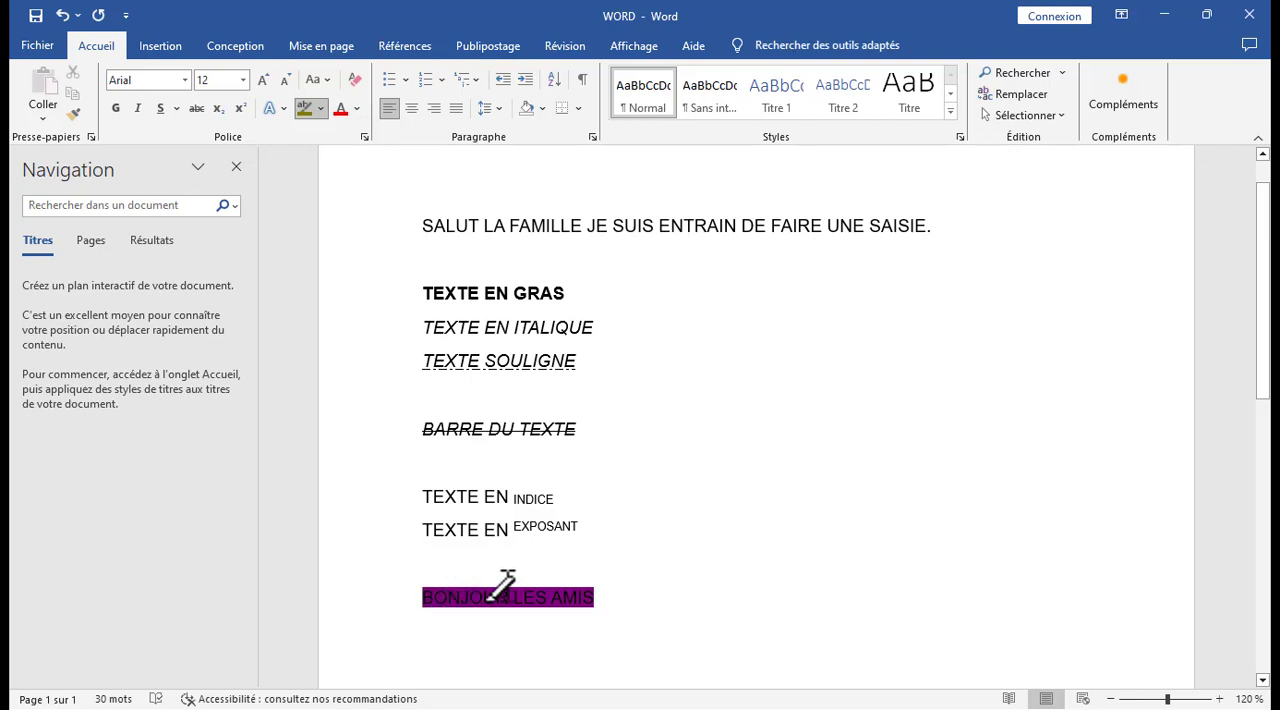
drag(597, 594, 400, 594)
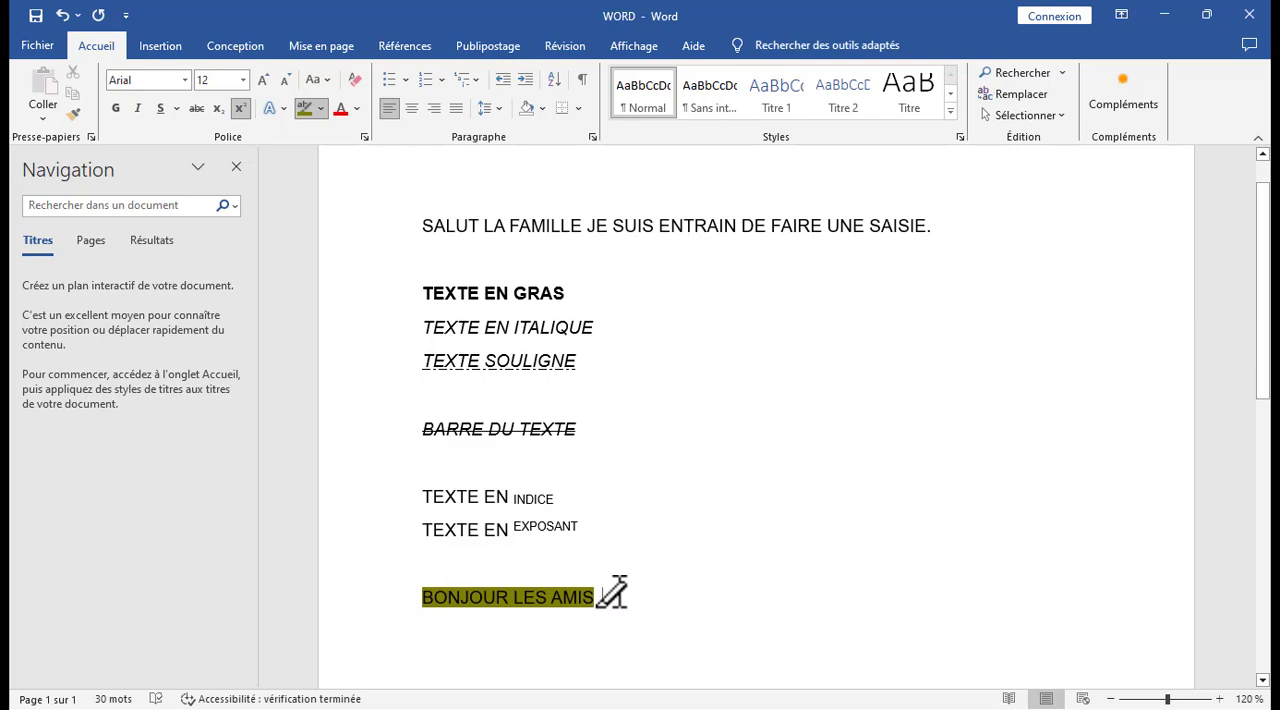
key(Escape)
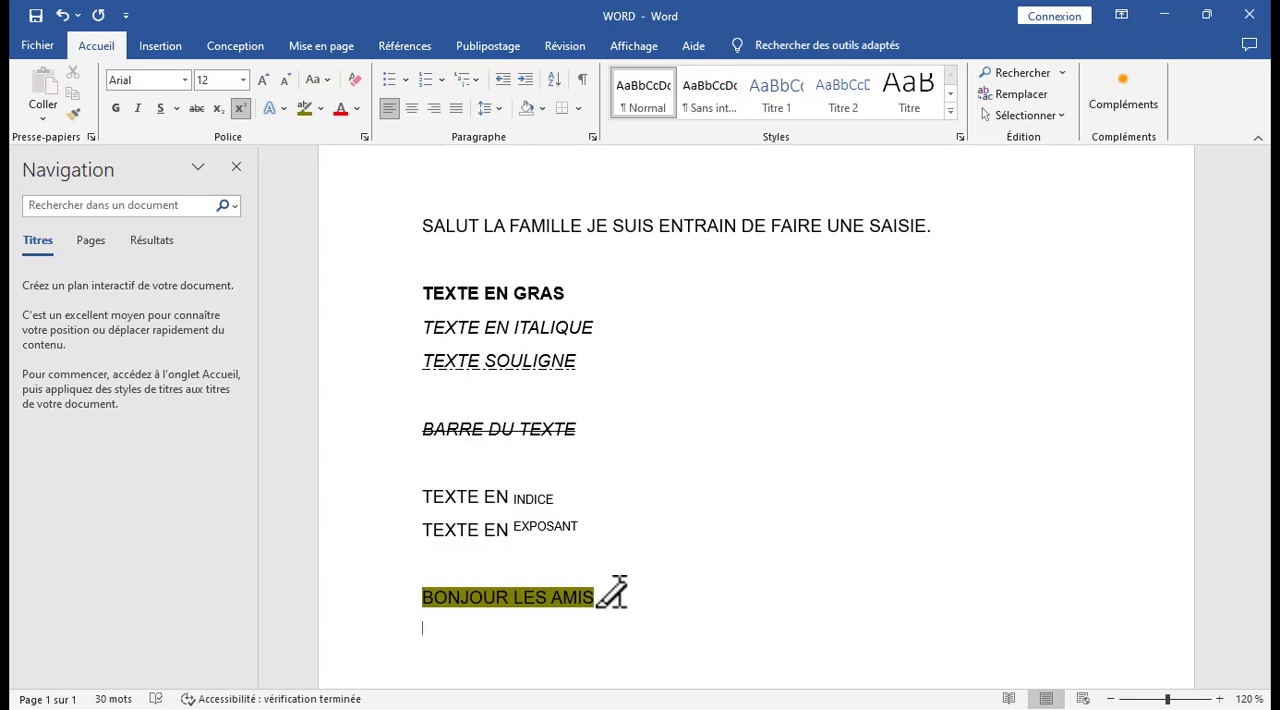
Set the font color of the whole document's text to standard red.
key(ctrl+a)
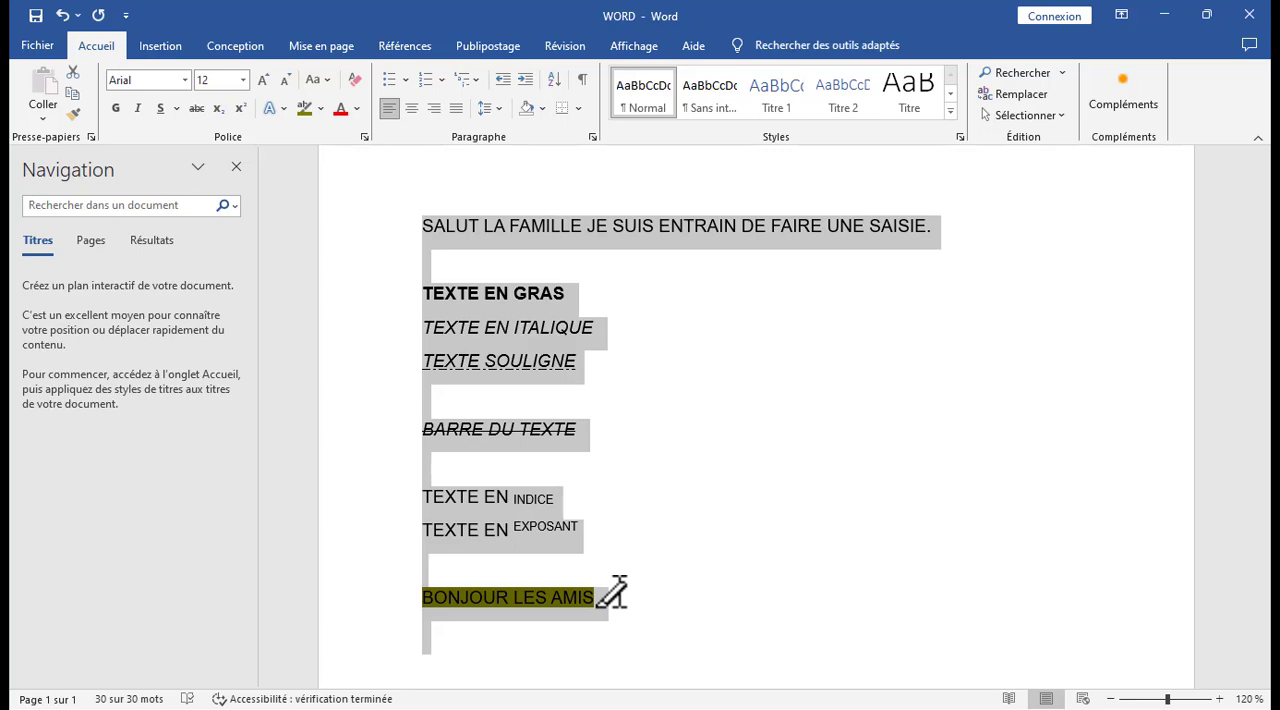
click(356, 109)
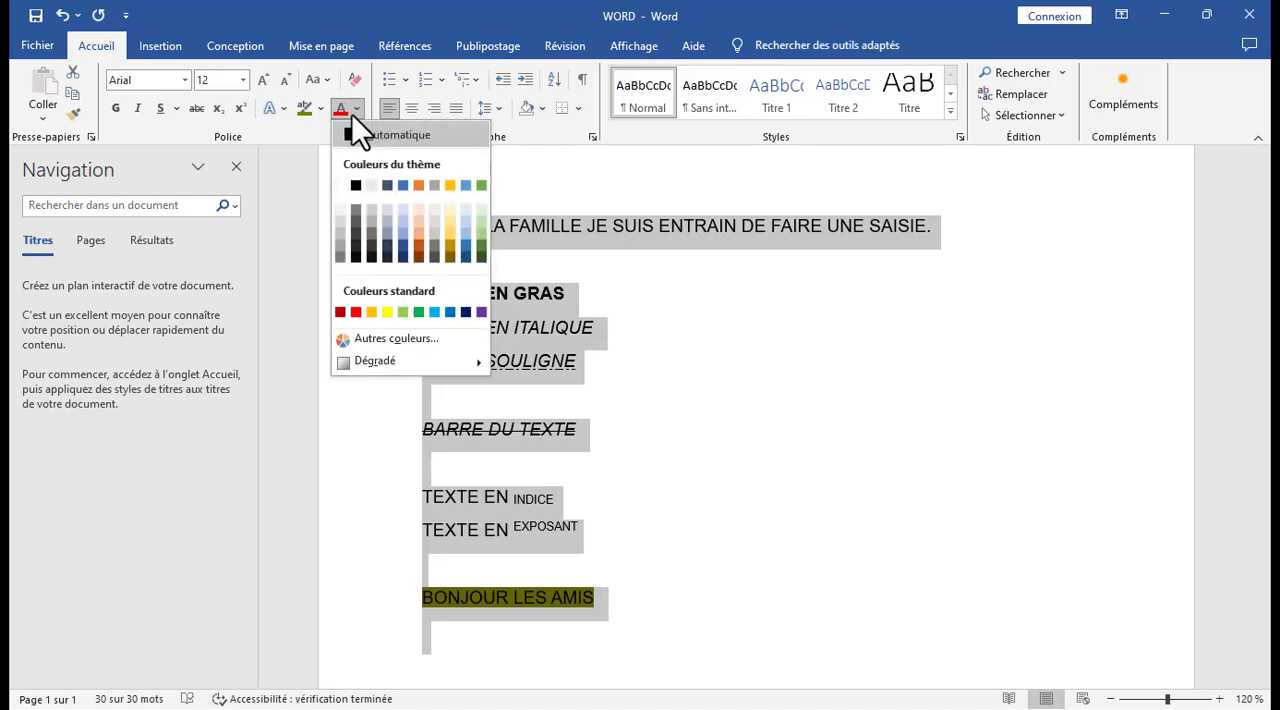
click(356, 311)
click(615, 335)
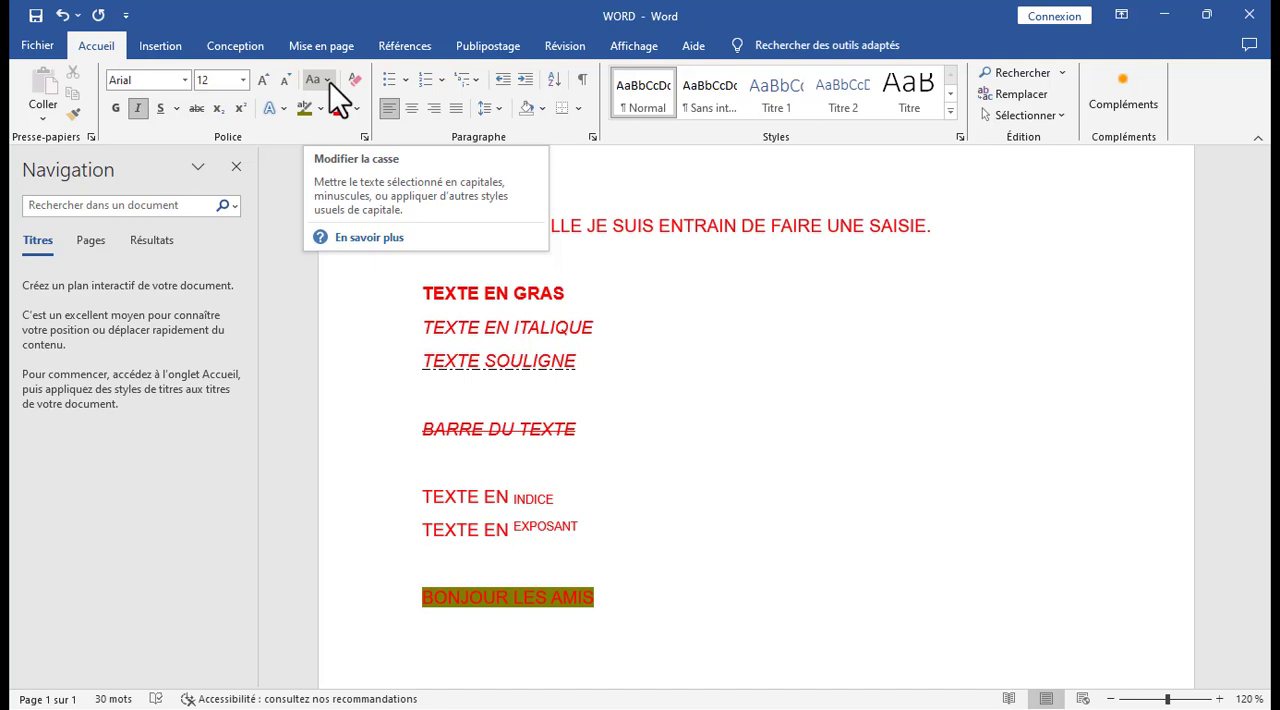
Convert all of the document's text to lowercase.
click(628, 563)
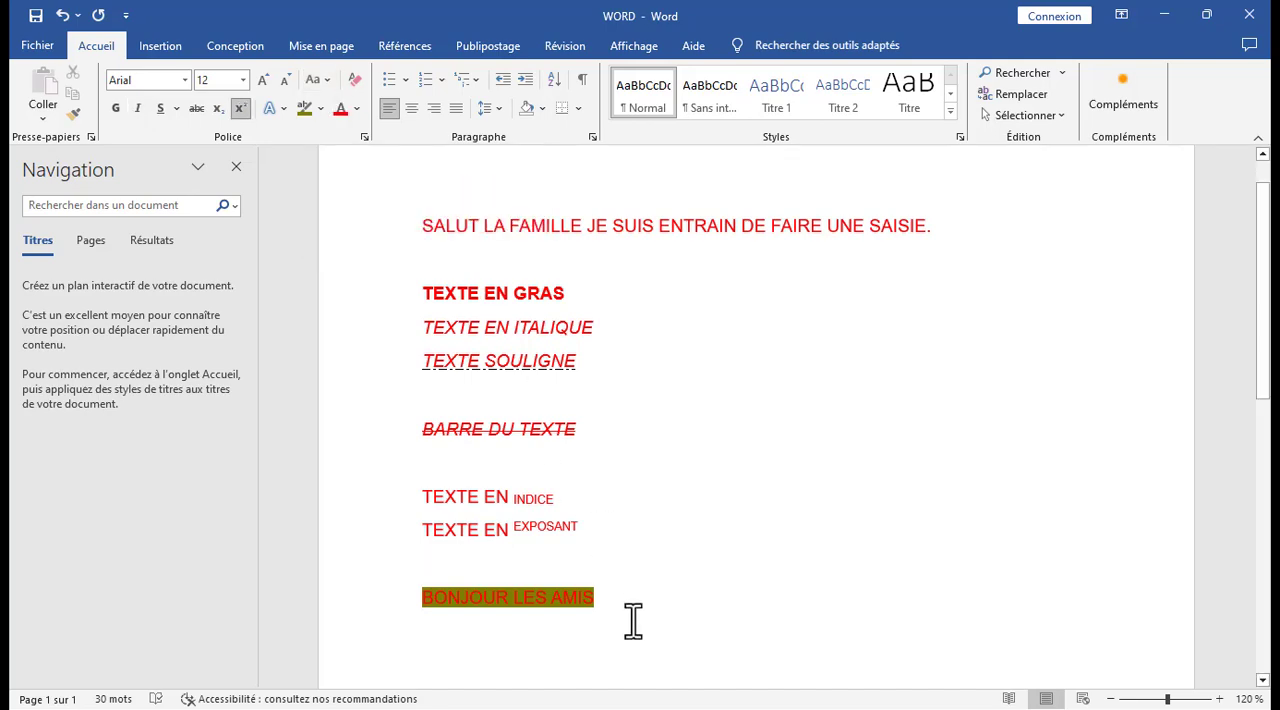
drag(631, 617, 361, 229)
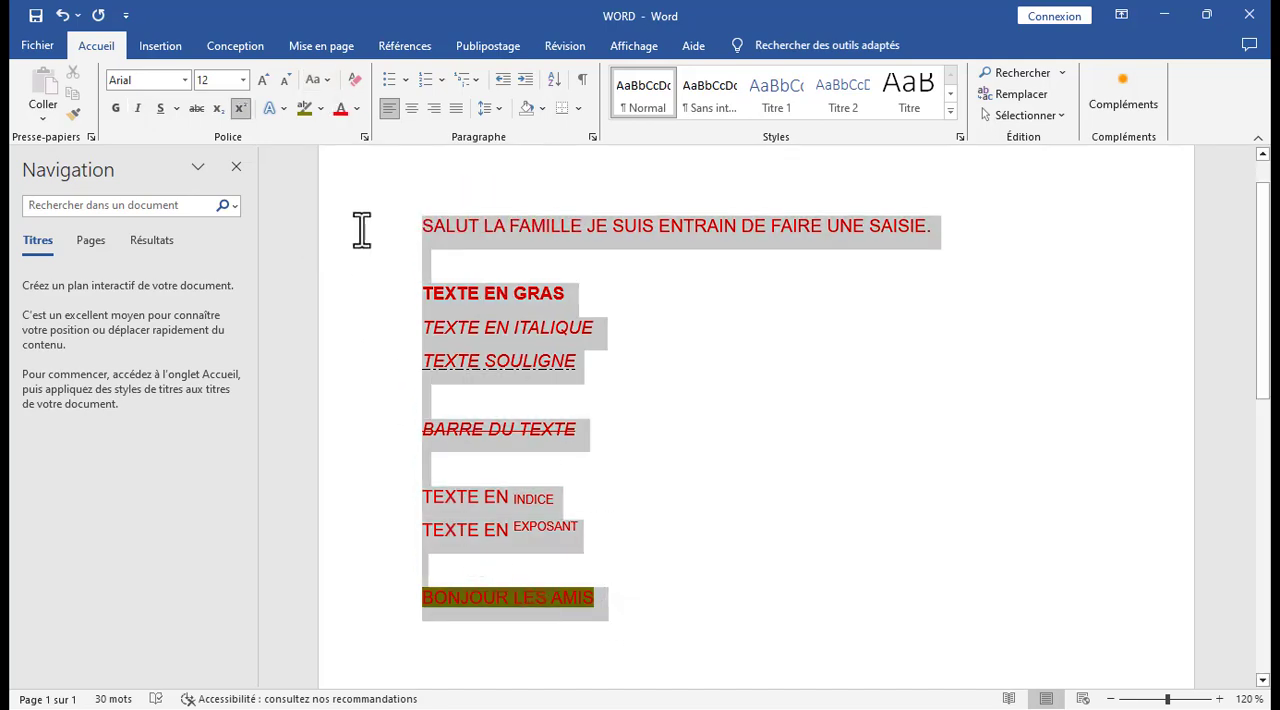
click(325, 80)
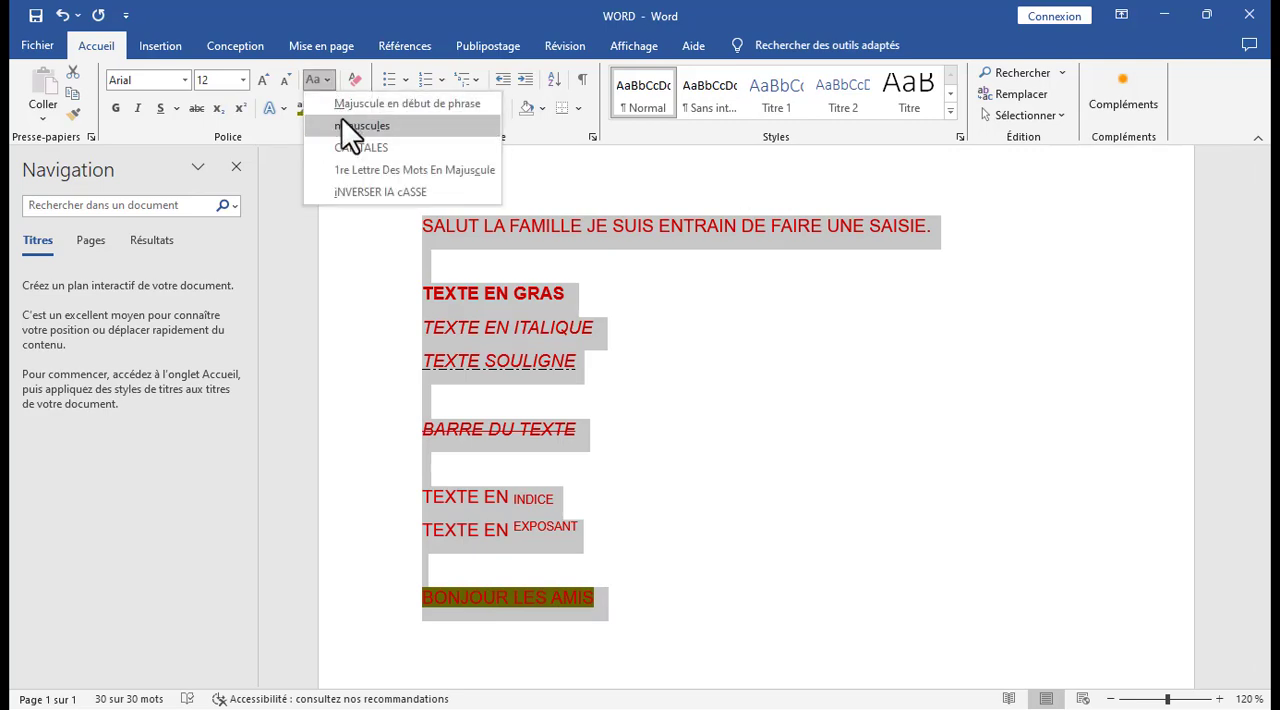
click(343, 124)
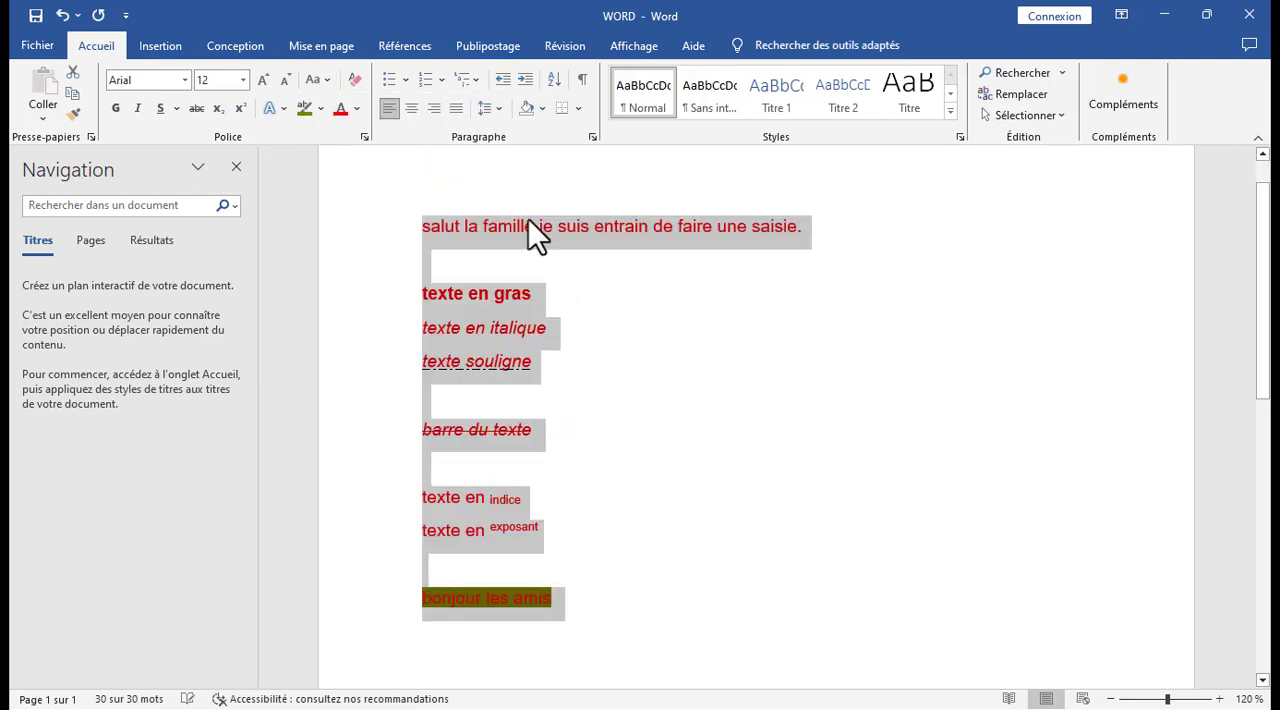
click(728, 316)
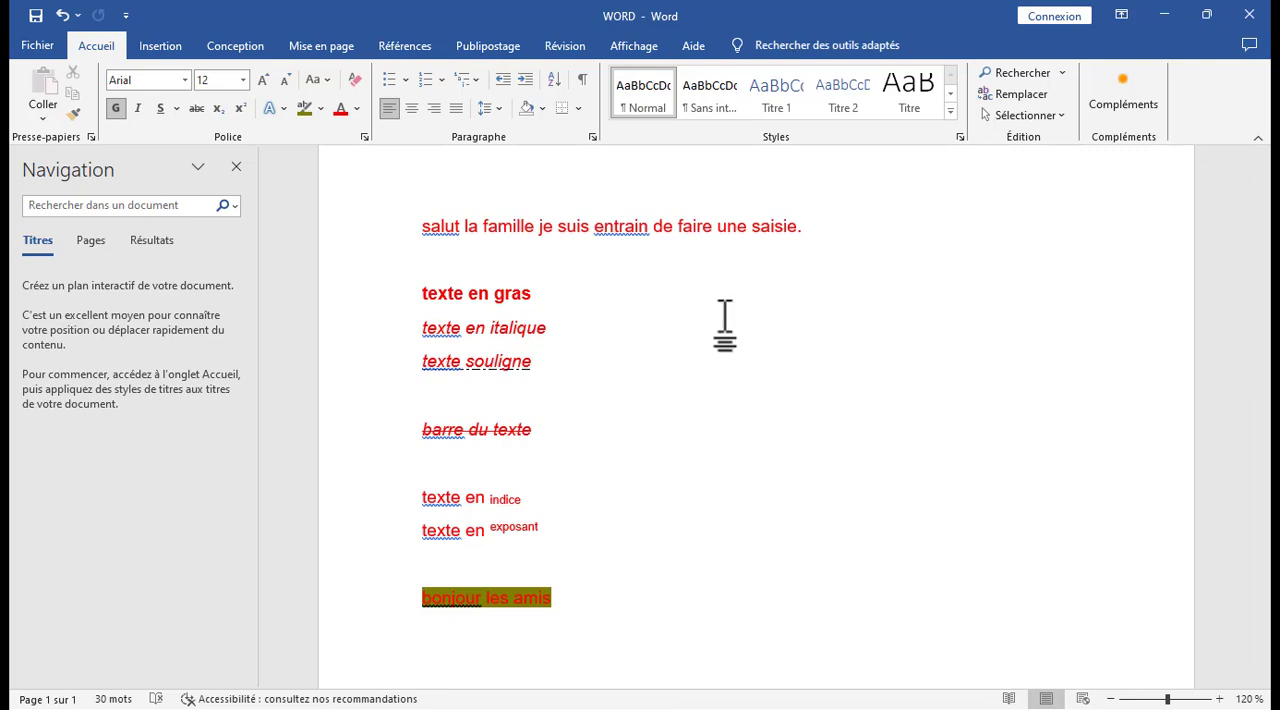
Apply the proofing suggestions in the first sentence, correcting "salut" to "Salut" and "entrain" to "en train".
click(442, 230)
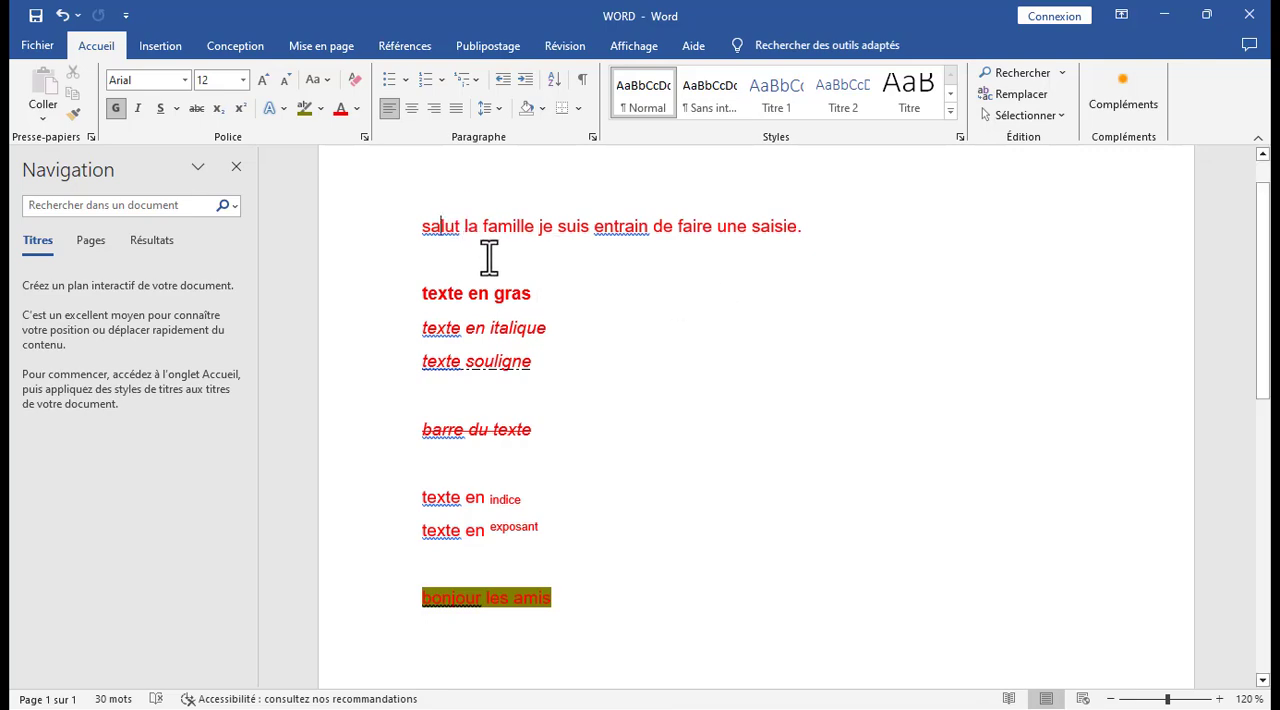
right_click(466, 254)
click(421, 253)
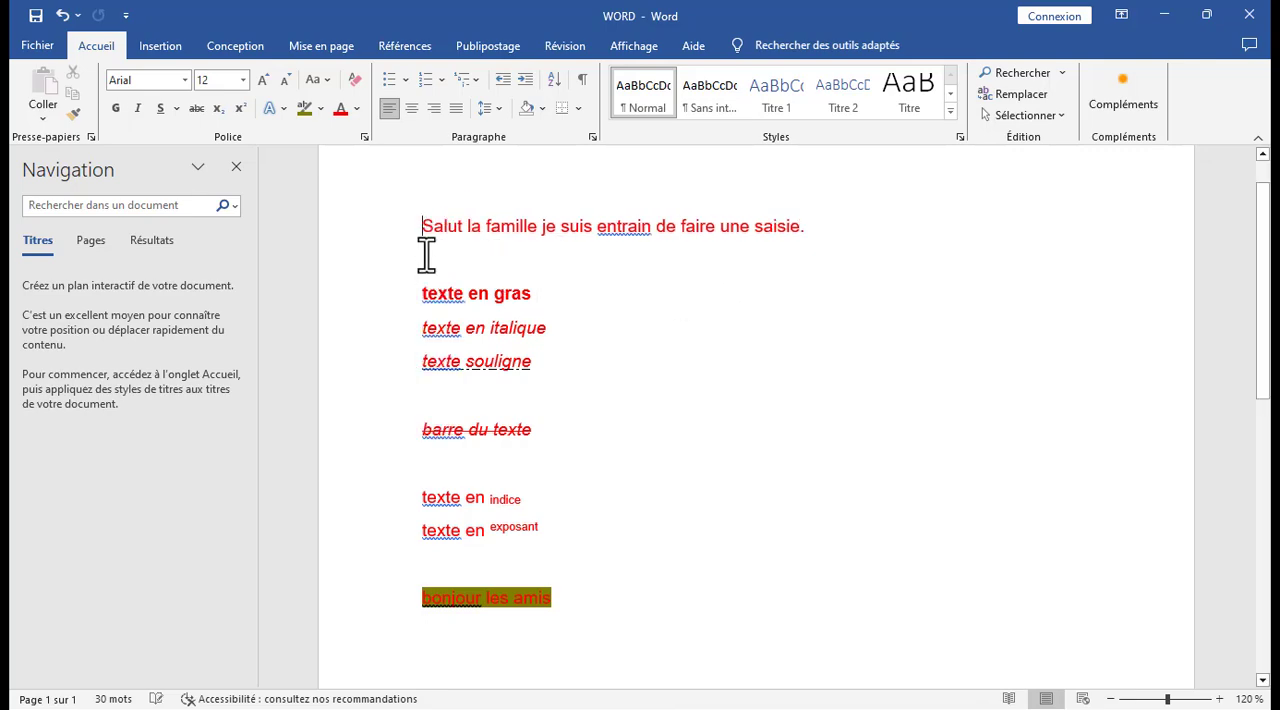
right_click(630, 250)
click(628, 253)
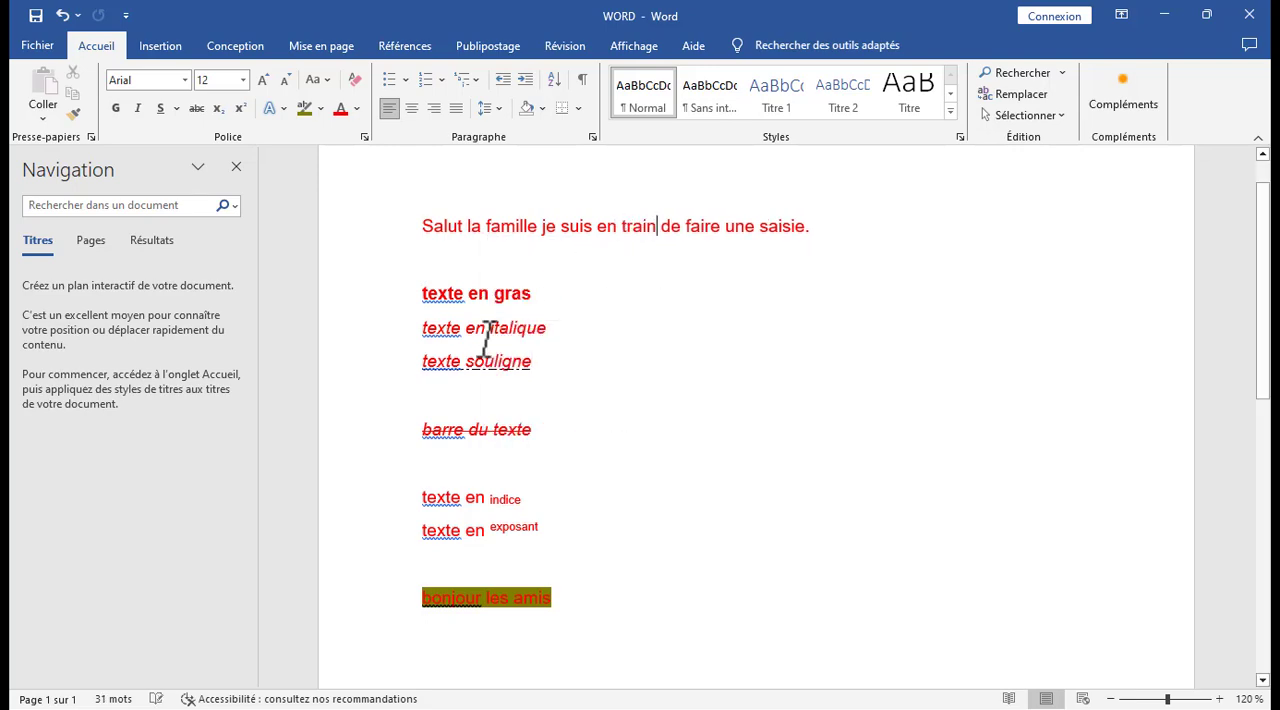
Capitalize the first word of the bold, italic, underlined and struck-through lines using the proofing suggestions "Texte" and "Barre".
right_click(447, 296)
click(459, 314)
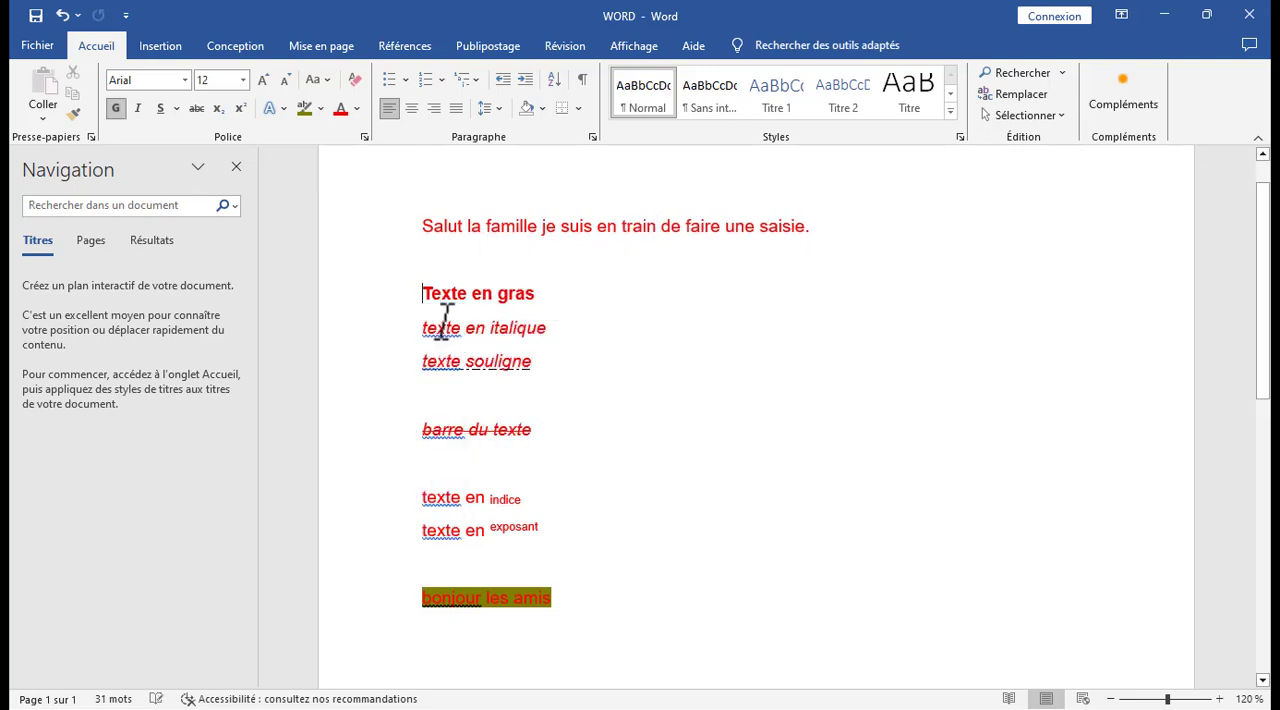
right_click(434, 330)
click(434, 351)
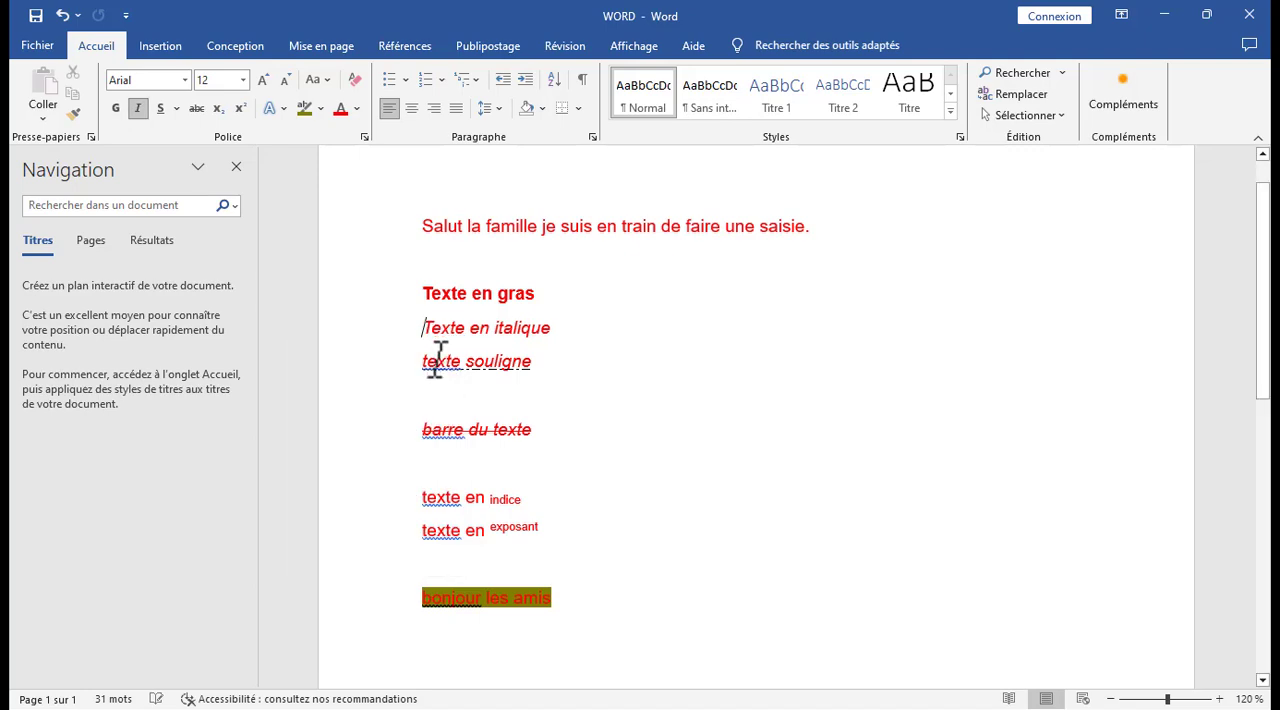
right_click(436, 364)
click(437, 379)
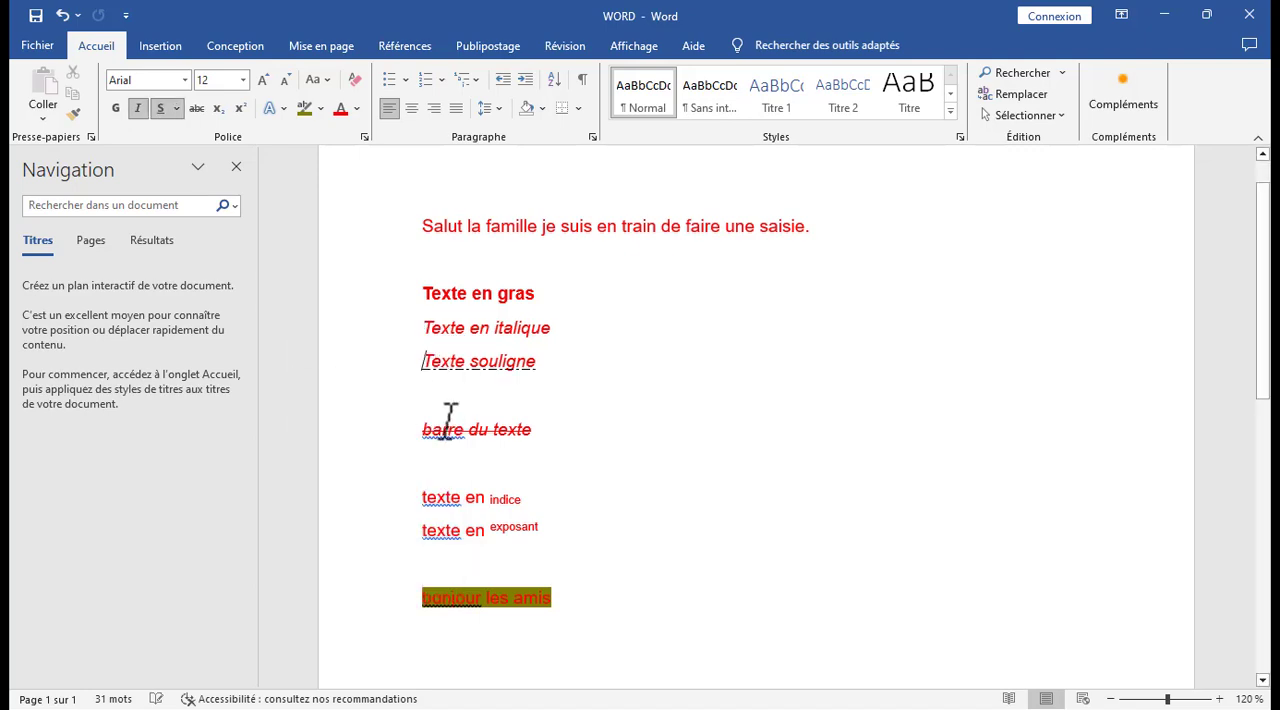
right_click(443, 434)
click(418, 450)
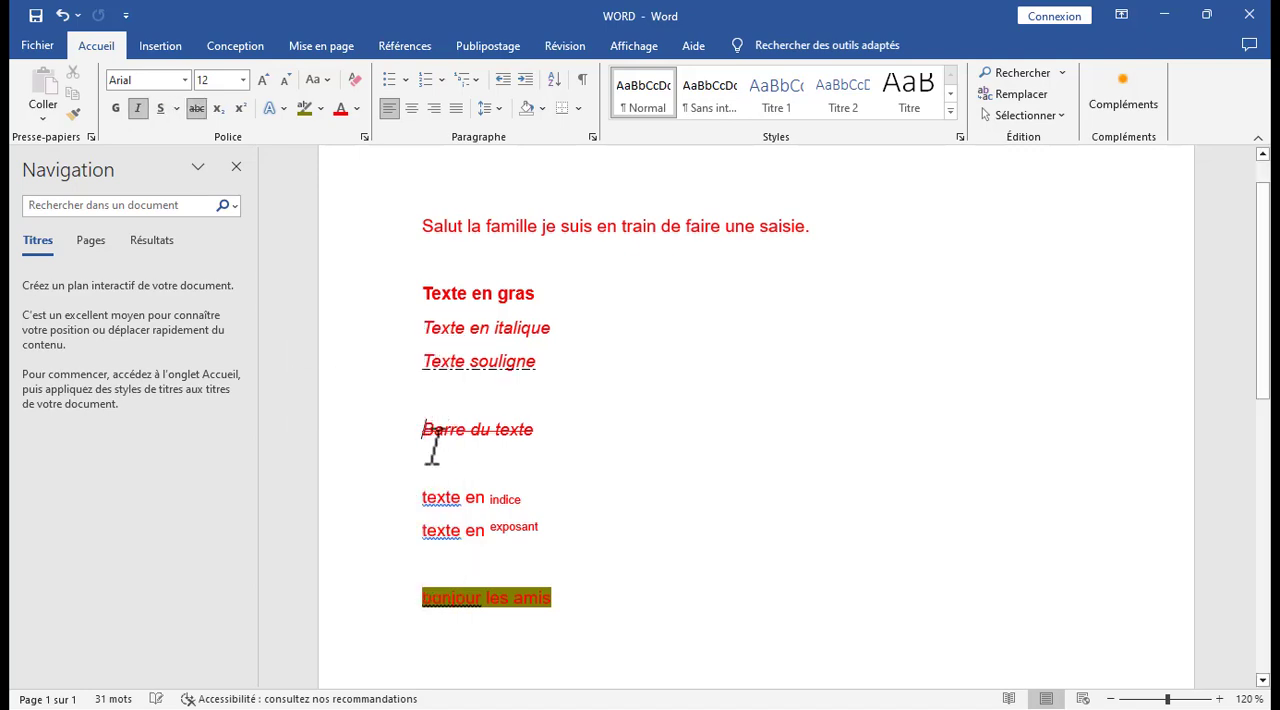
Capitalize the first word of the subscript, superscript and highlighted lines using the proofing suggestions "Texte" and "Bonjour".
right_click(440, 497)
click(342, 262)
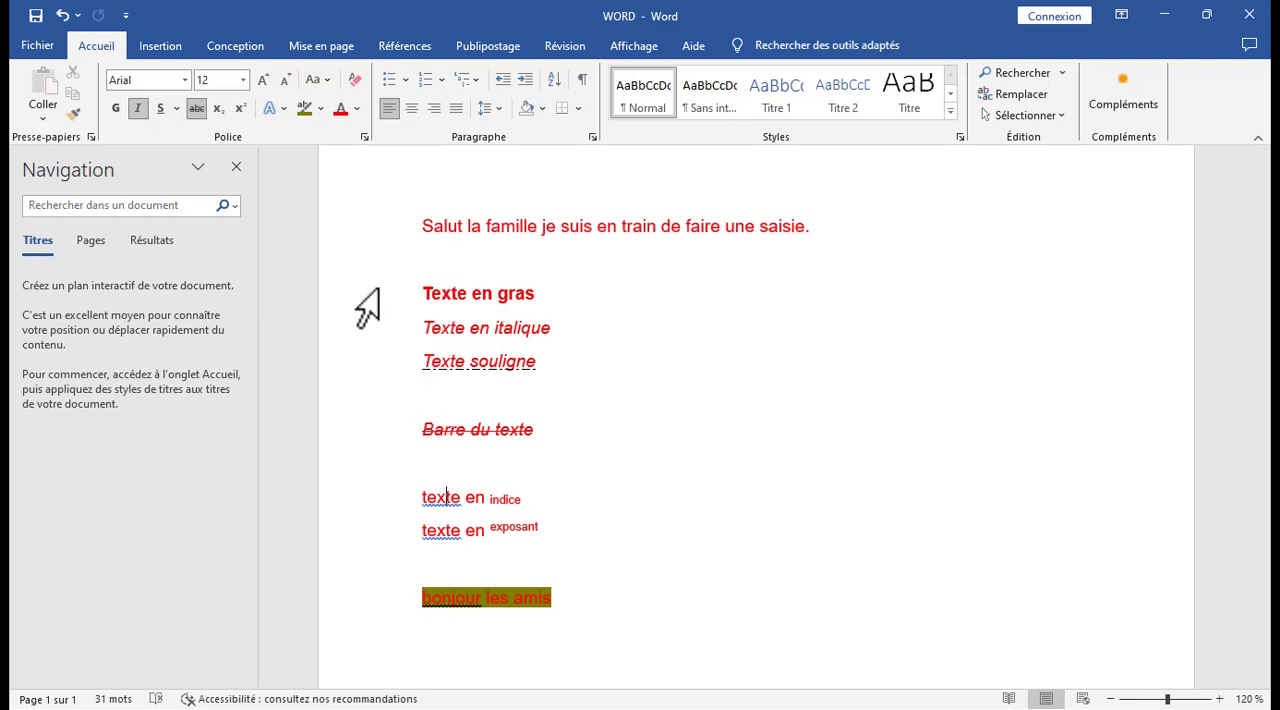
right_click(444, 532)
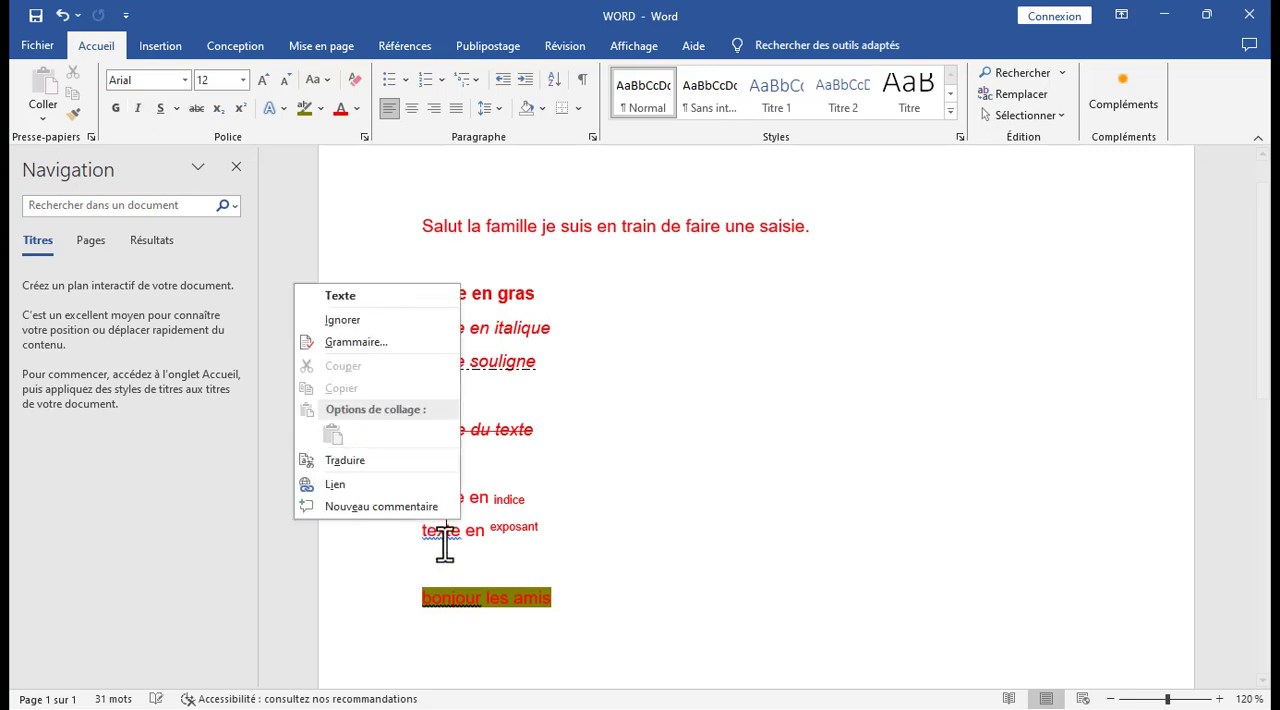
click(362, 285)
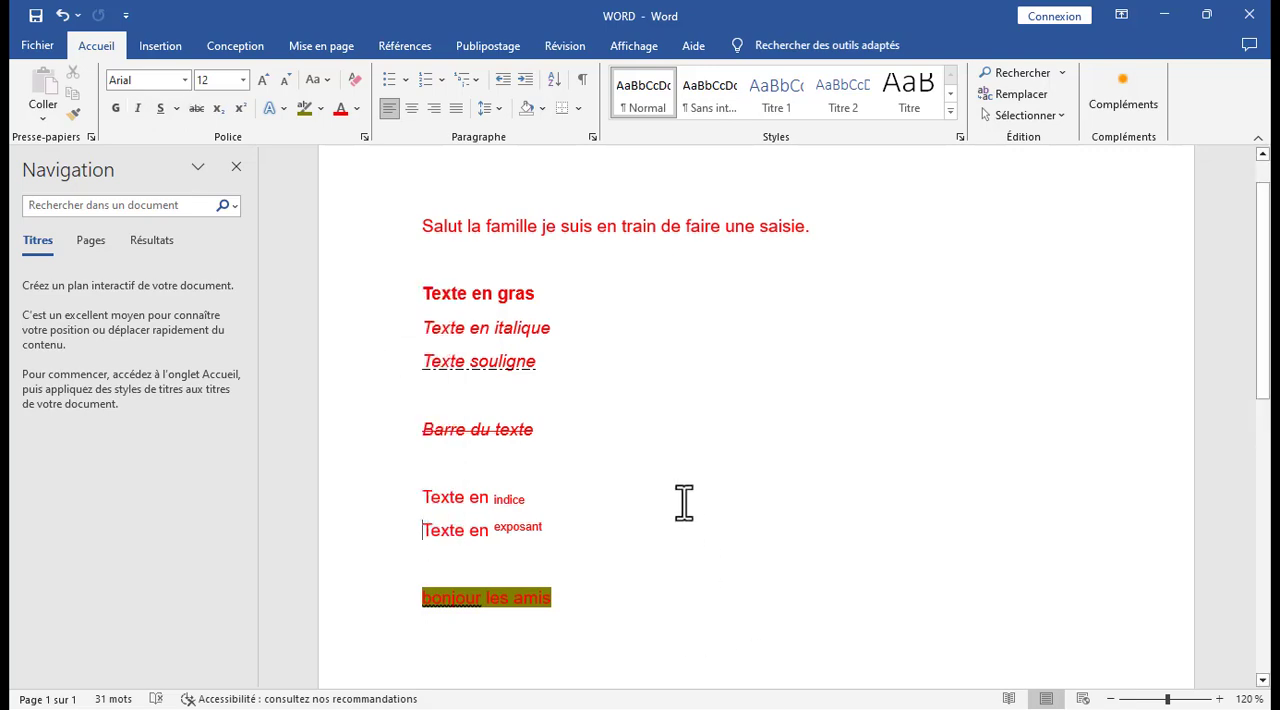
right_click(466, 598)
click(395, 368)
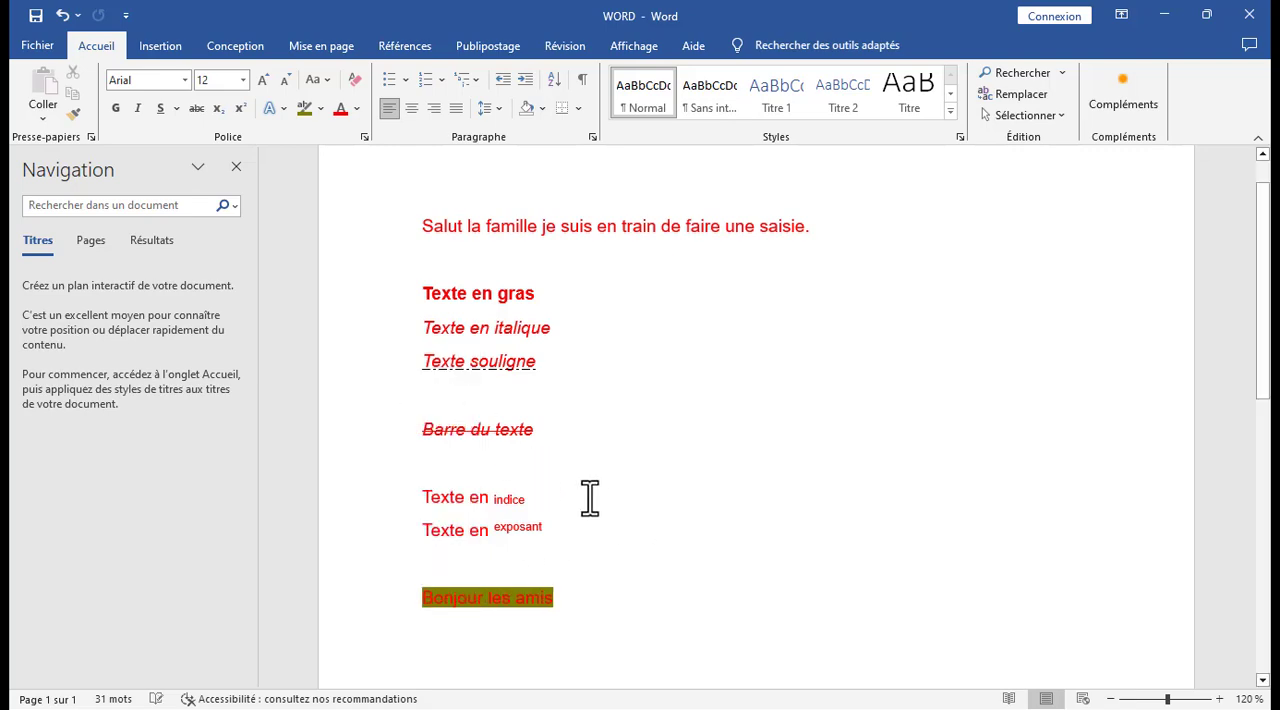
Convert the whole document's text to capitals (CAPITALES).
key(ctrl+a)
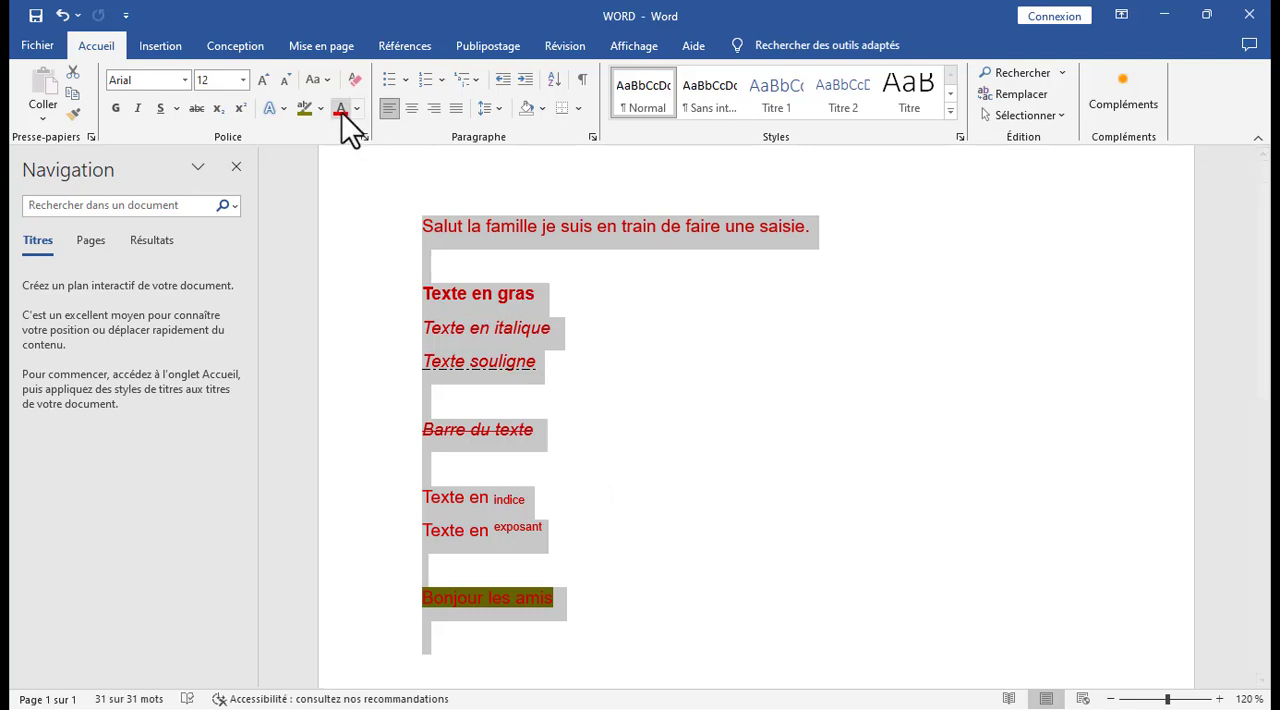
click(321, 108)
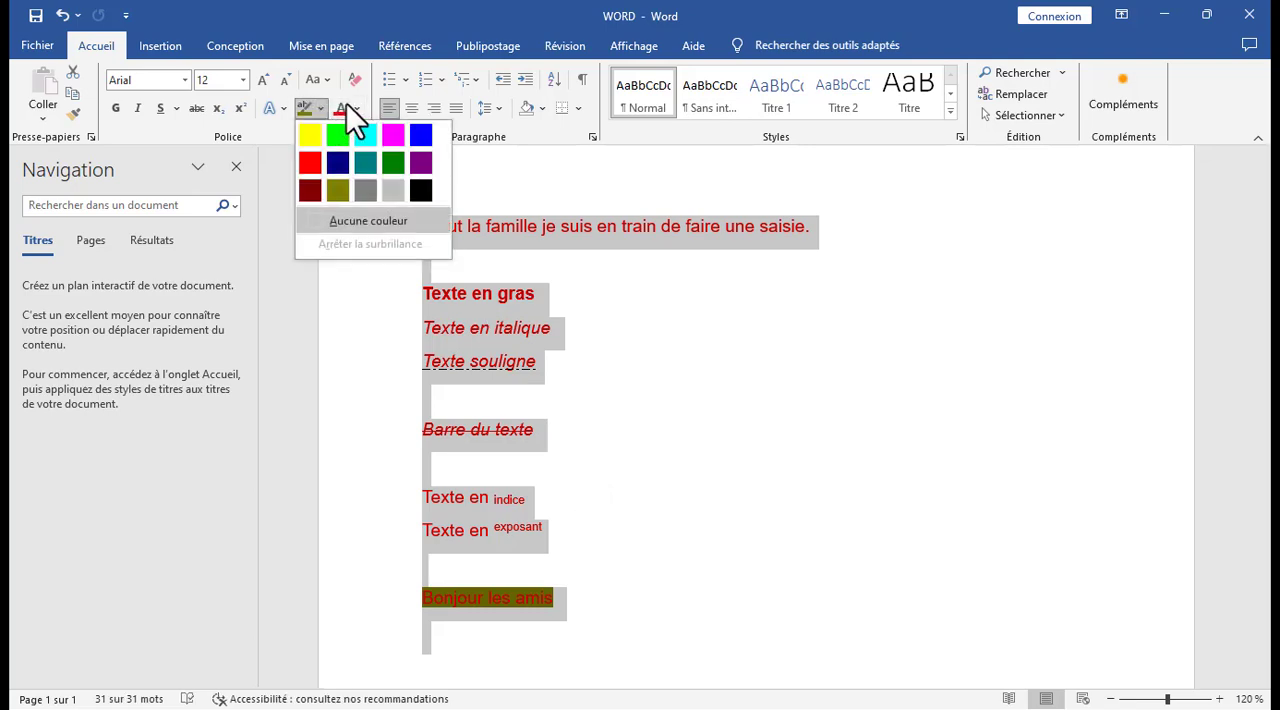
click(327, 78)
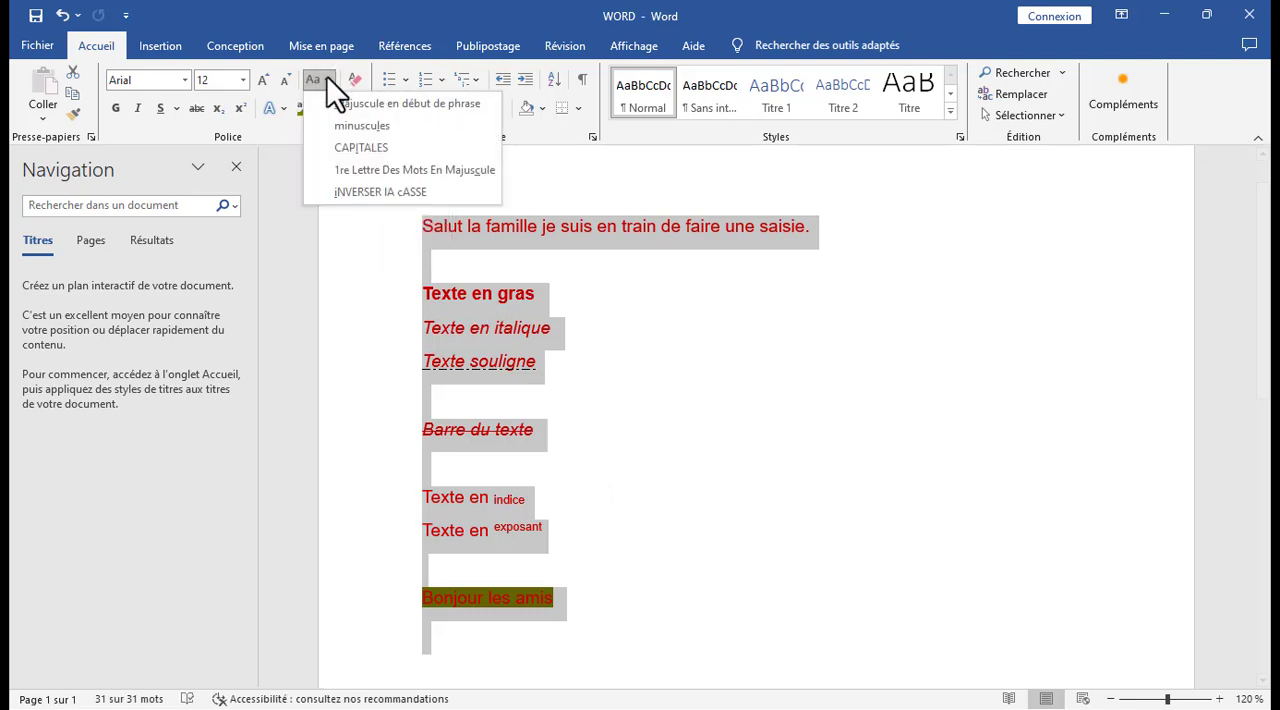
click(356, 142)
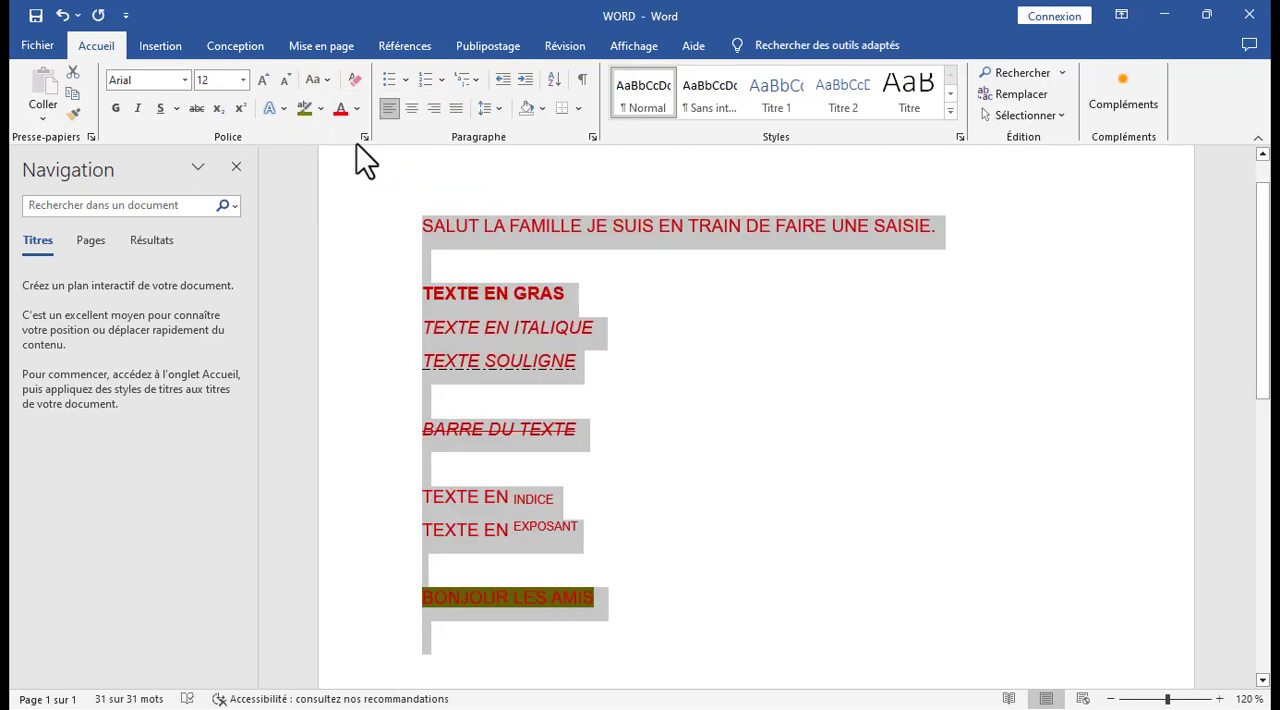
Invert the case of the whole text, then switch it to sentence case (Majuscule en début de phrase).
click(327, 79)
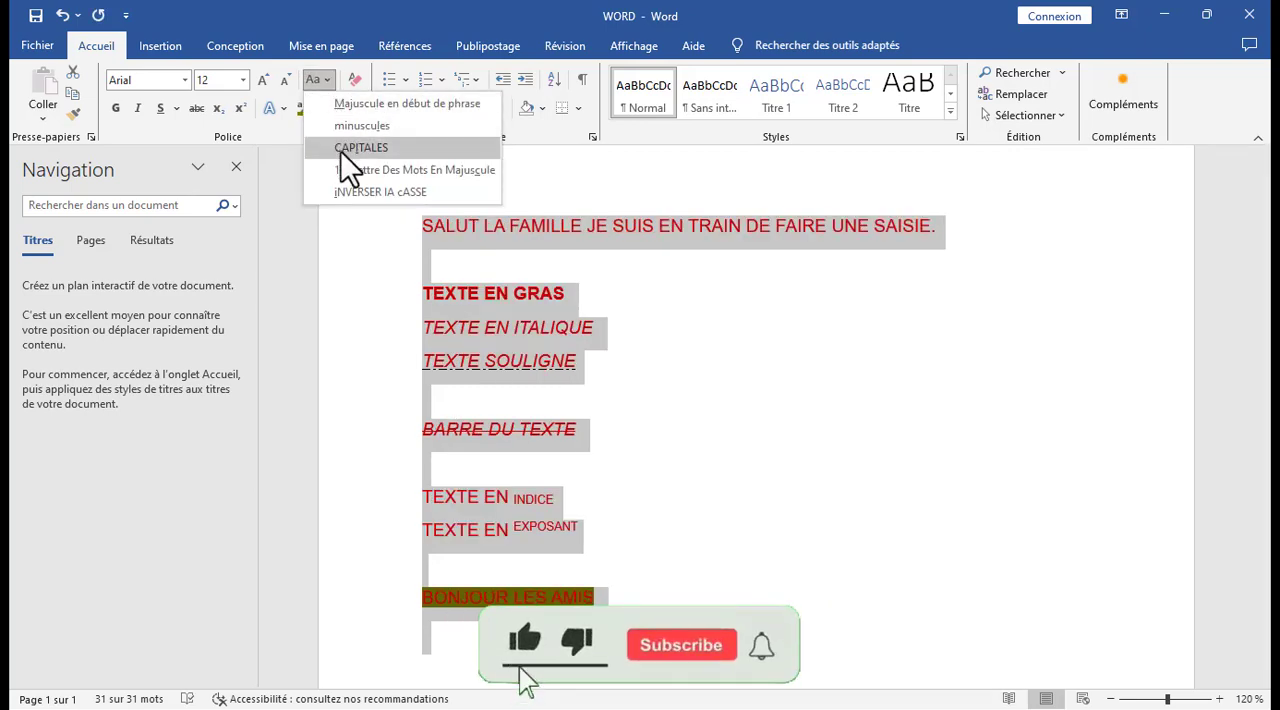
click(350, 191)
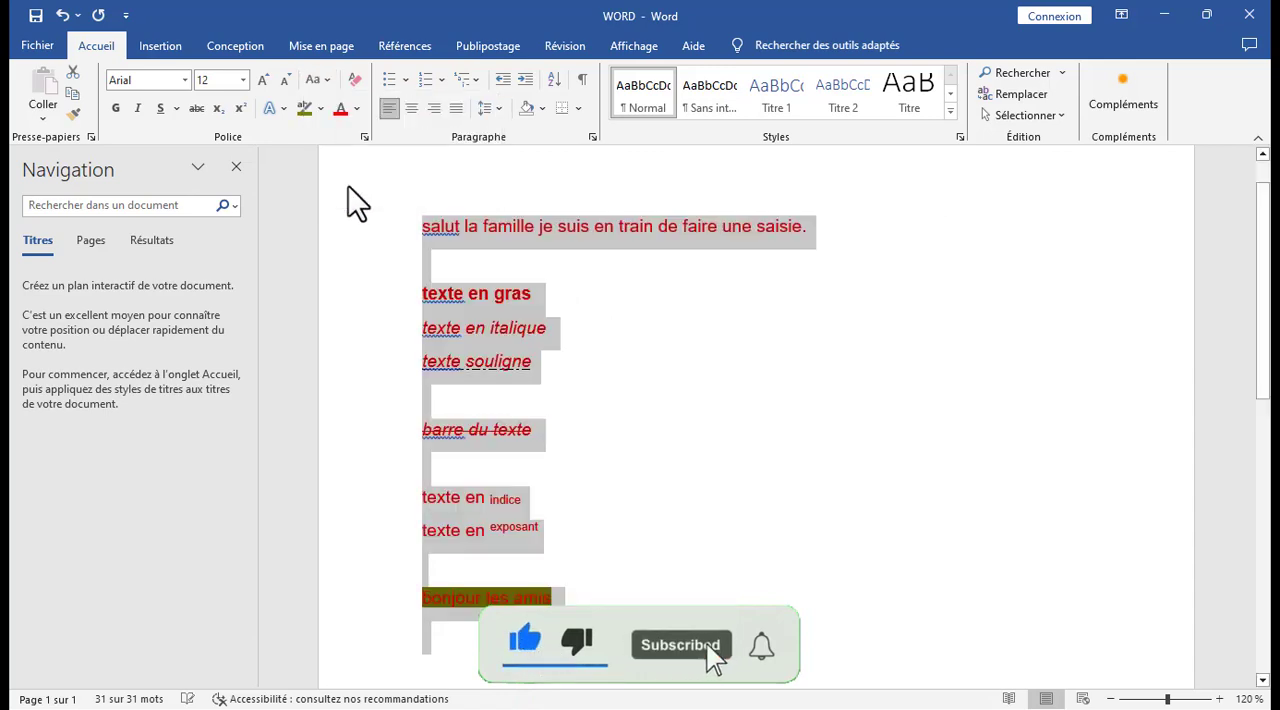
click(329, 86)
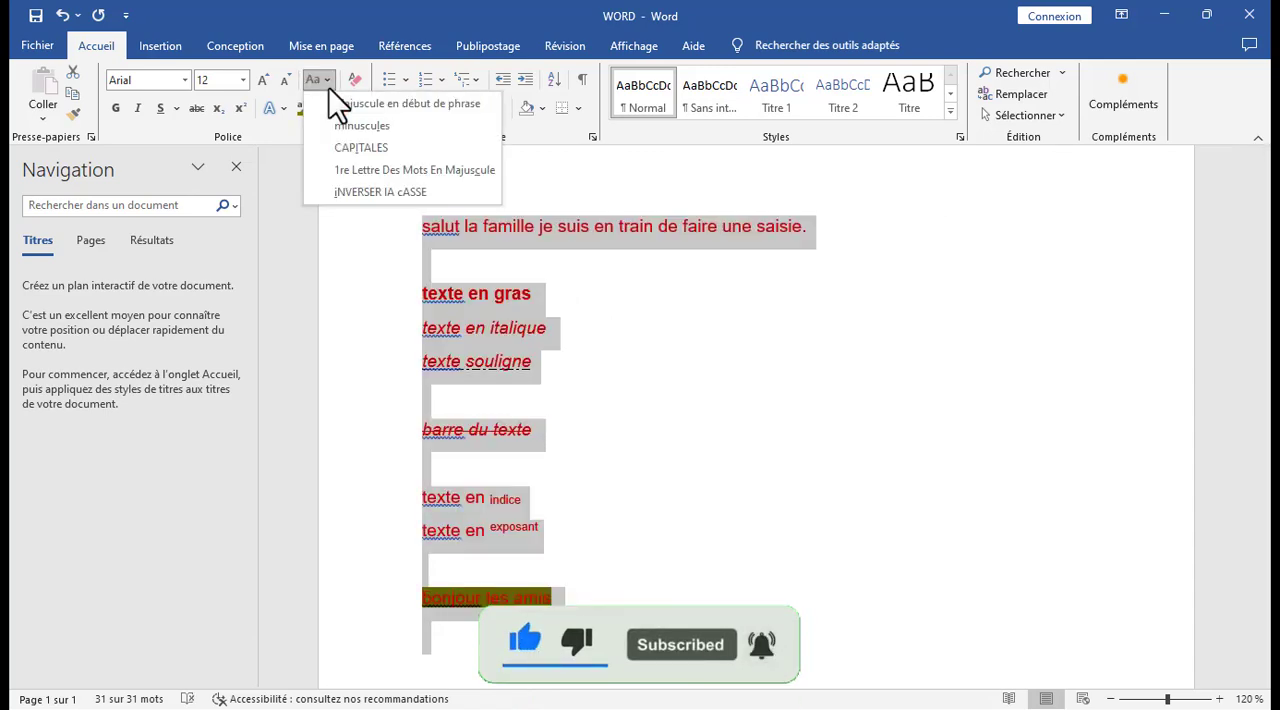
click(335, 100)
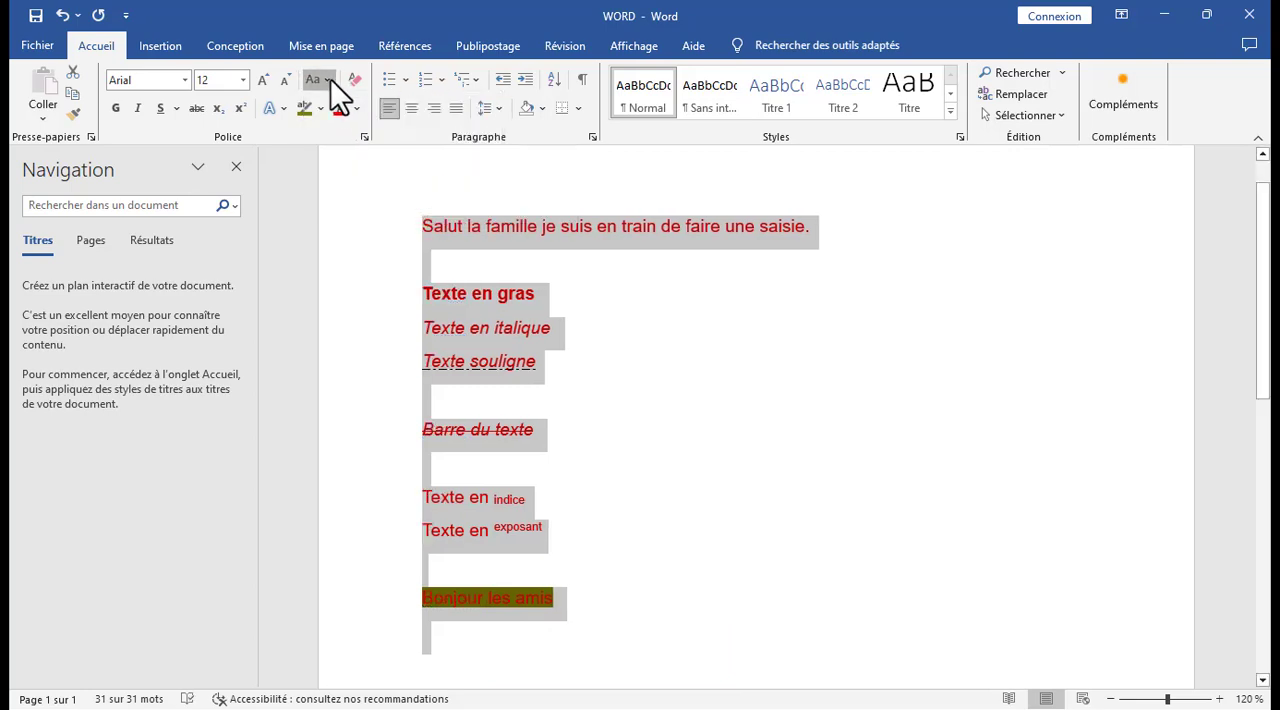
Capitalize the first letter of every word in the document (1re Lettre Des Mots En Majuscule) and deselect the text.
click(330, 79)
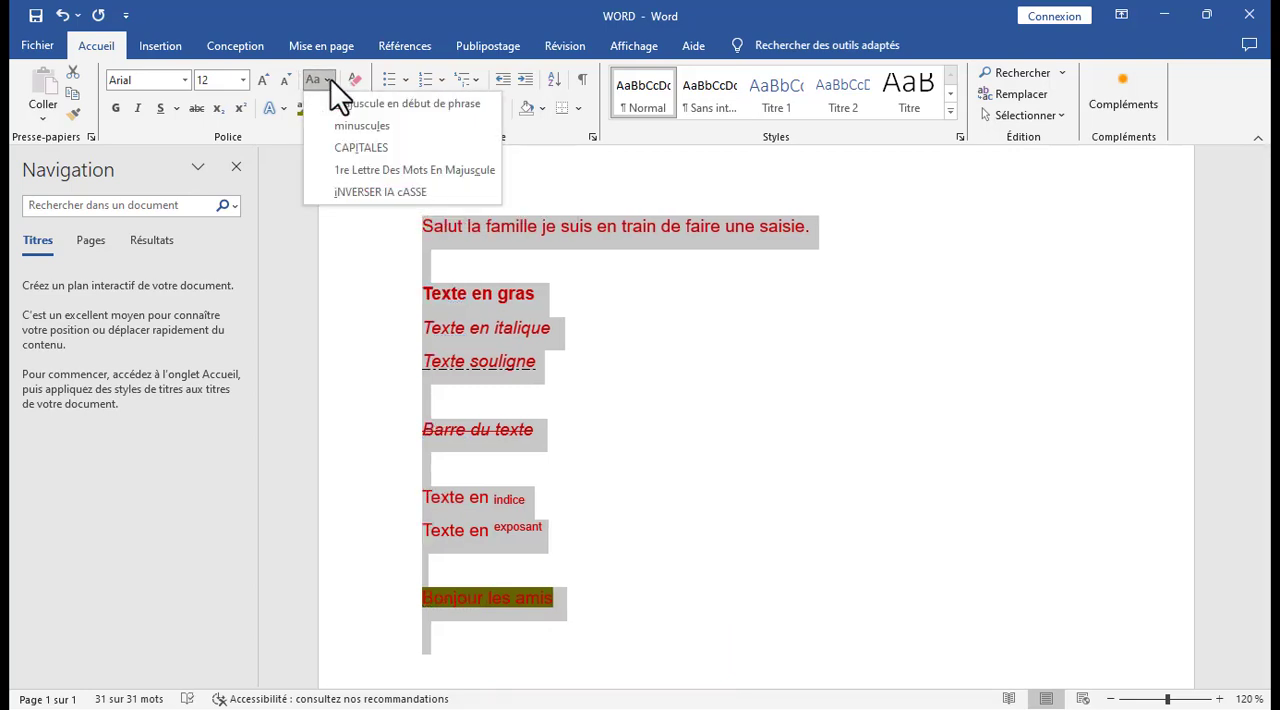
click(358, 169)
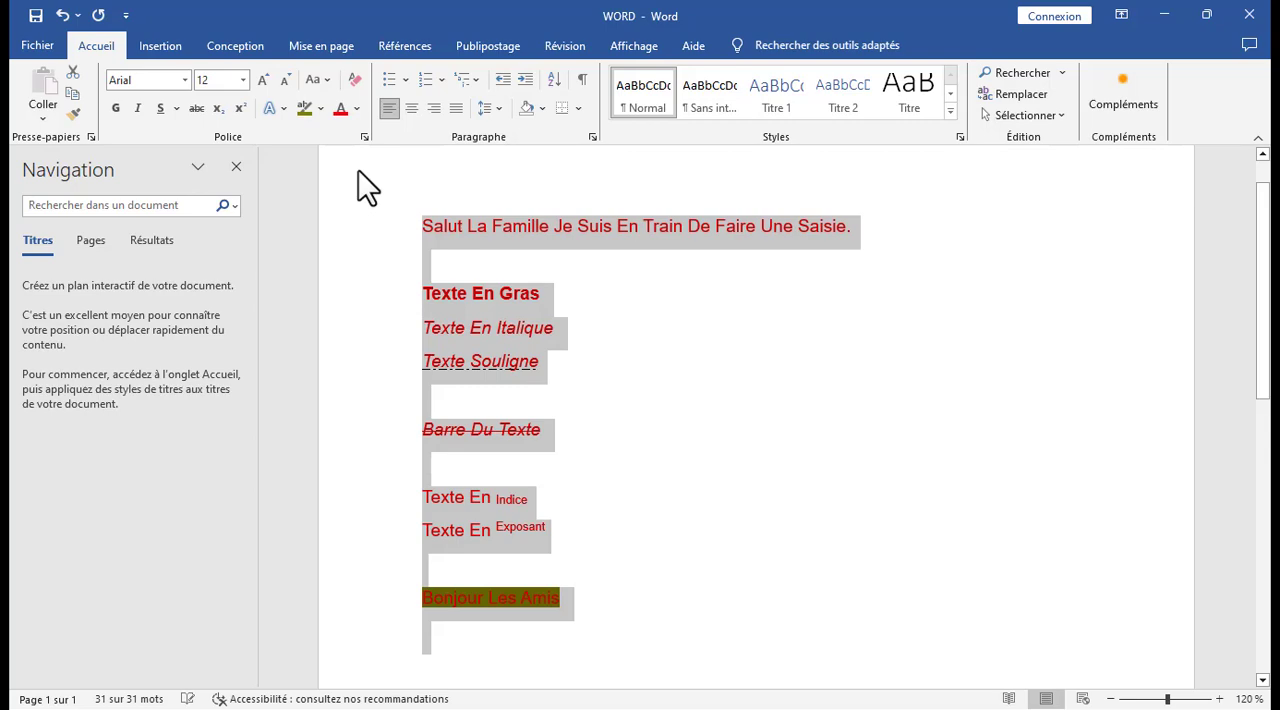
click(633, 298)
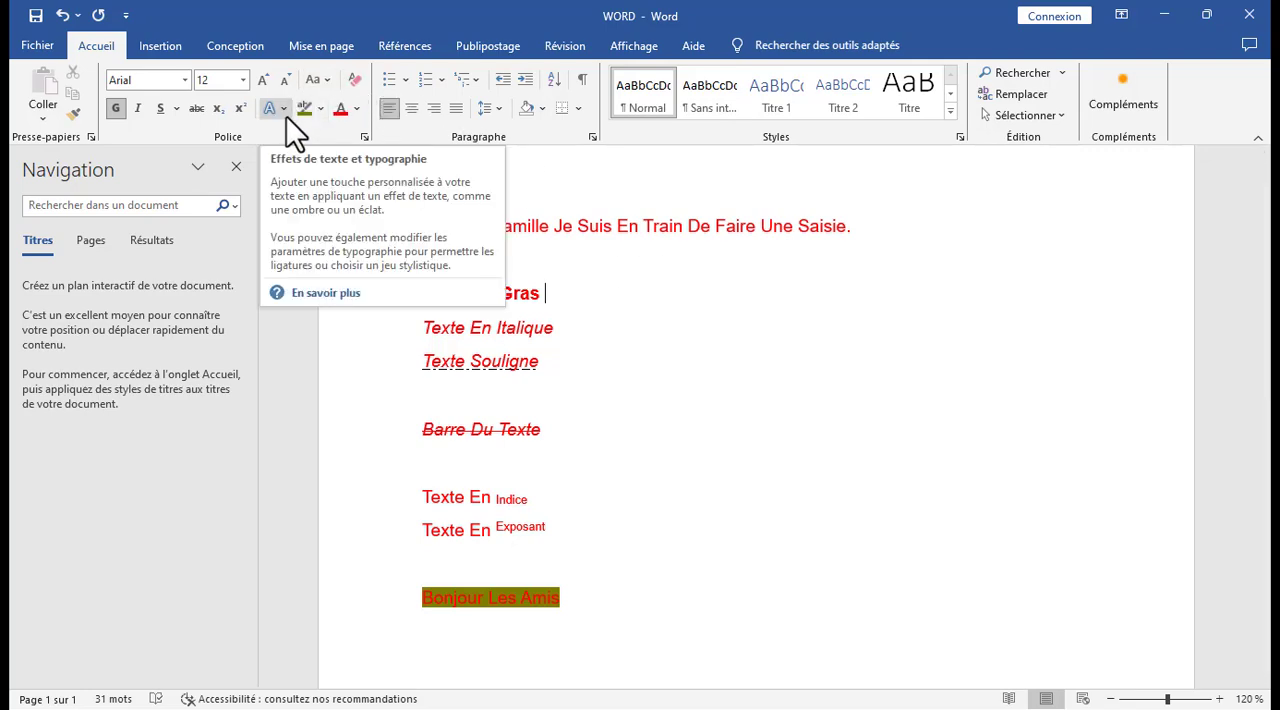
click(686, 558)
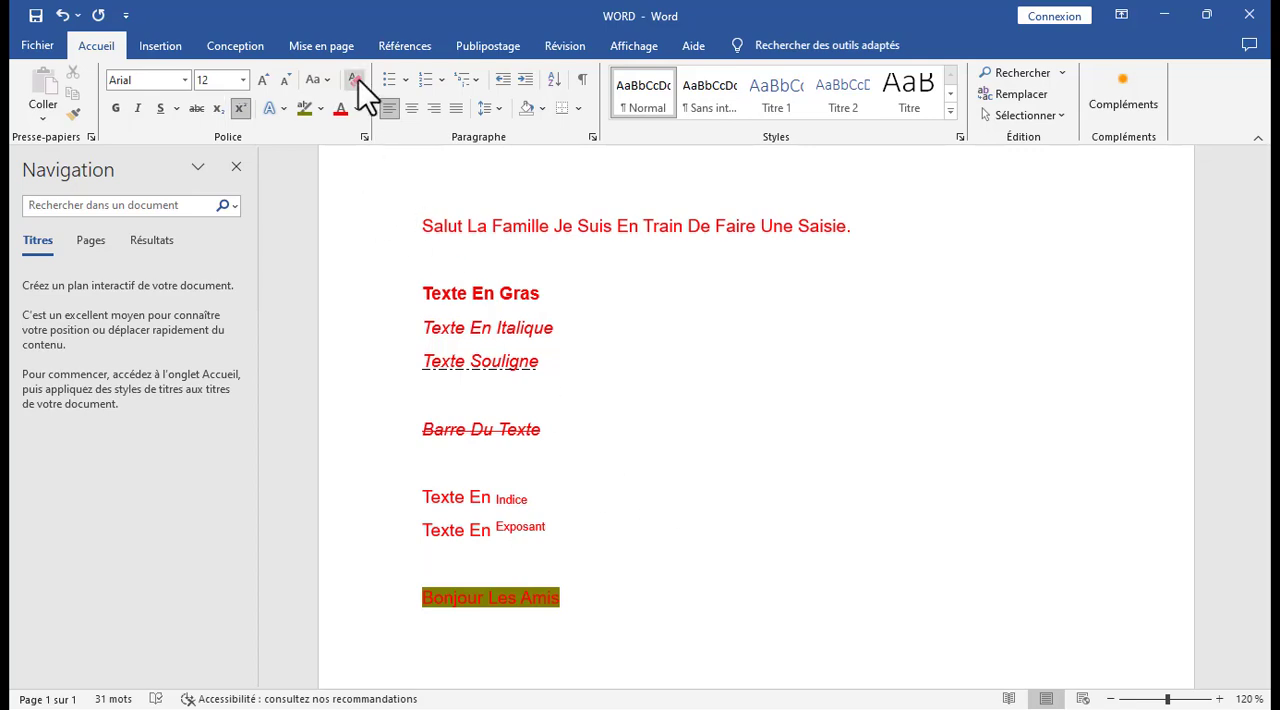
Clear all formatting from the whole document's text.
triple_click(366, 168)
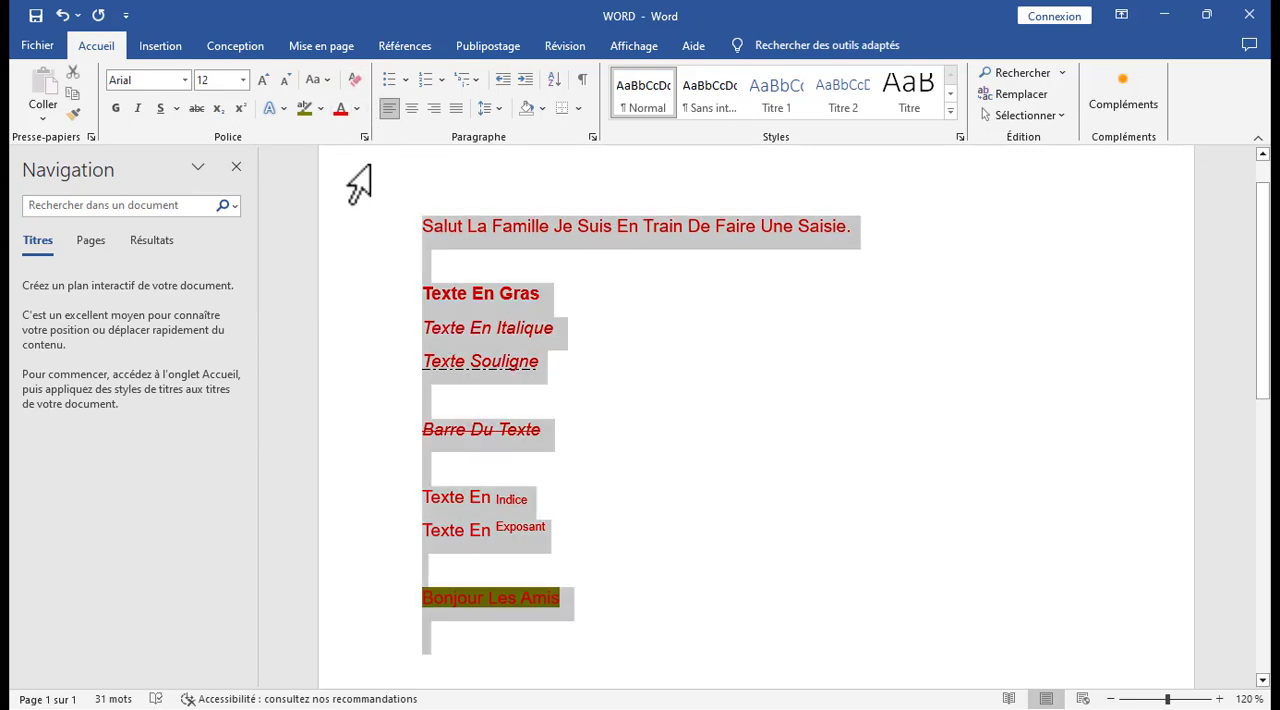
click(352, 76)
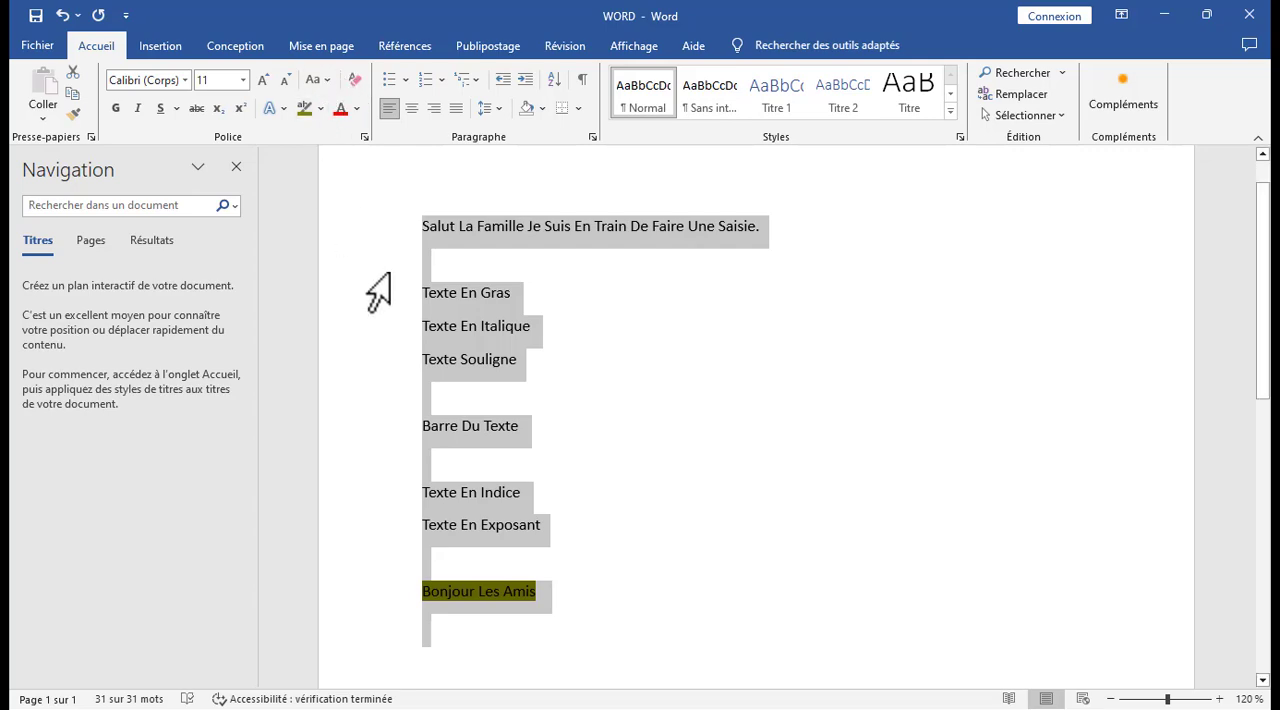
click(572, 558)
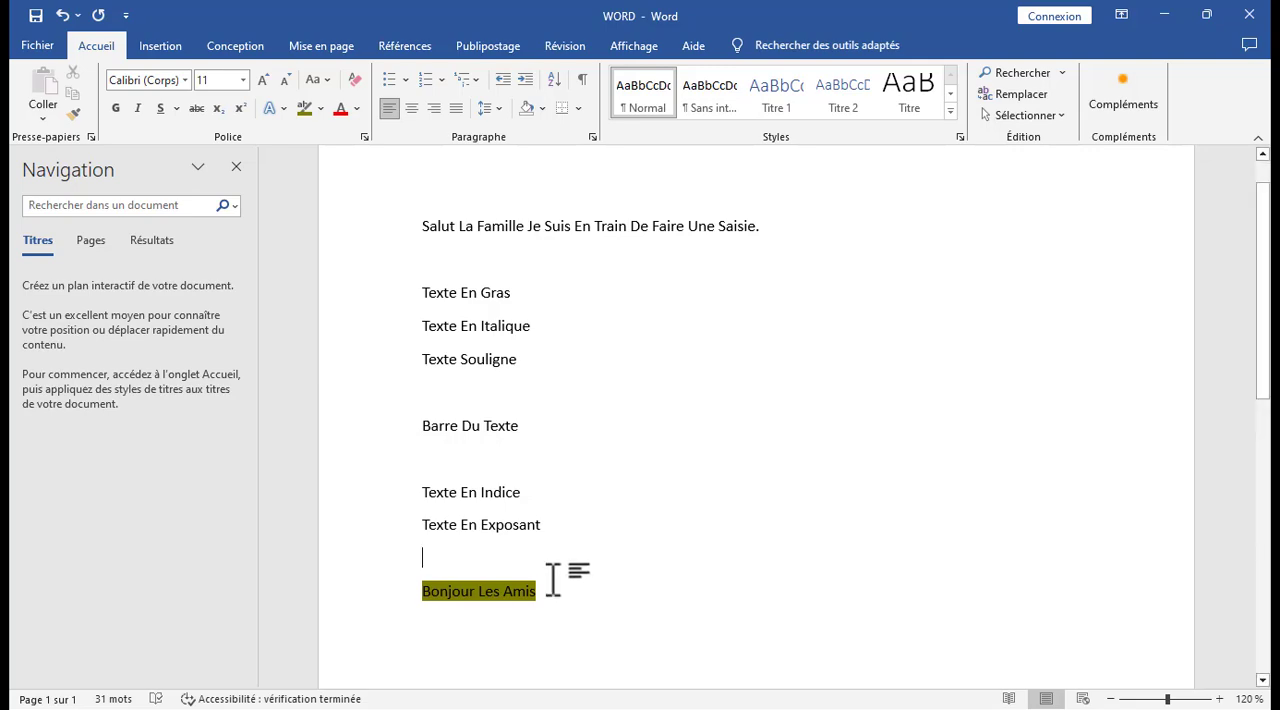
Remove the dark yellow highlight from the line "Bonjour Les Amis".
drag(551, 591, 438, 591)
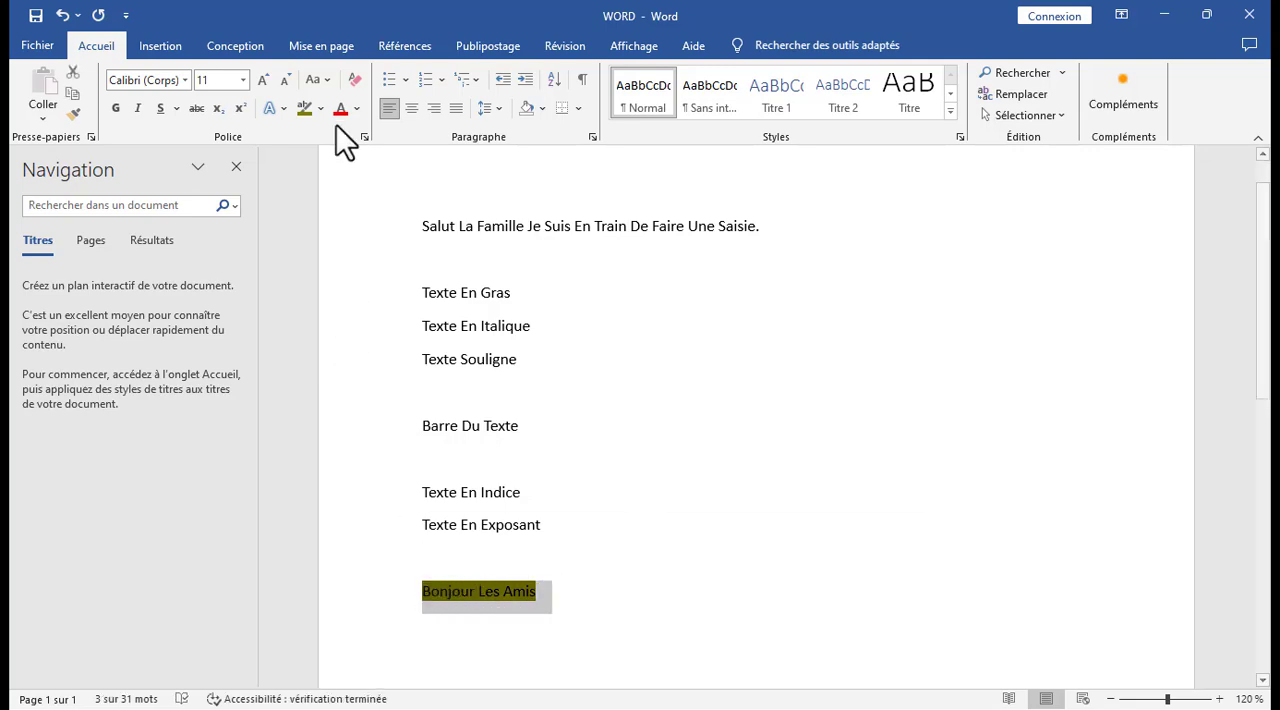
click(311, 108)
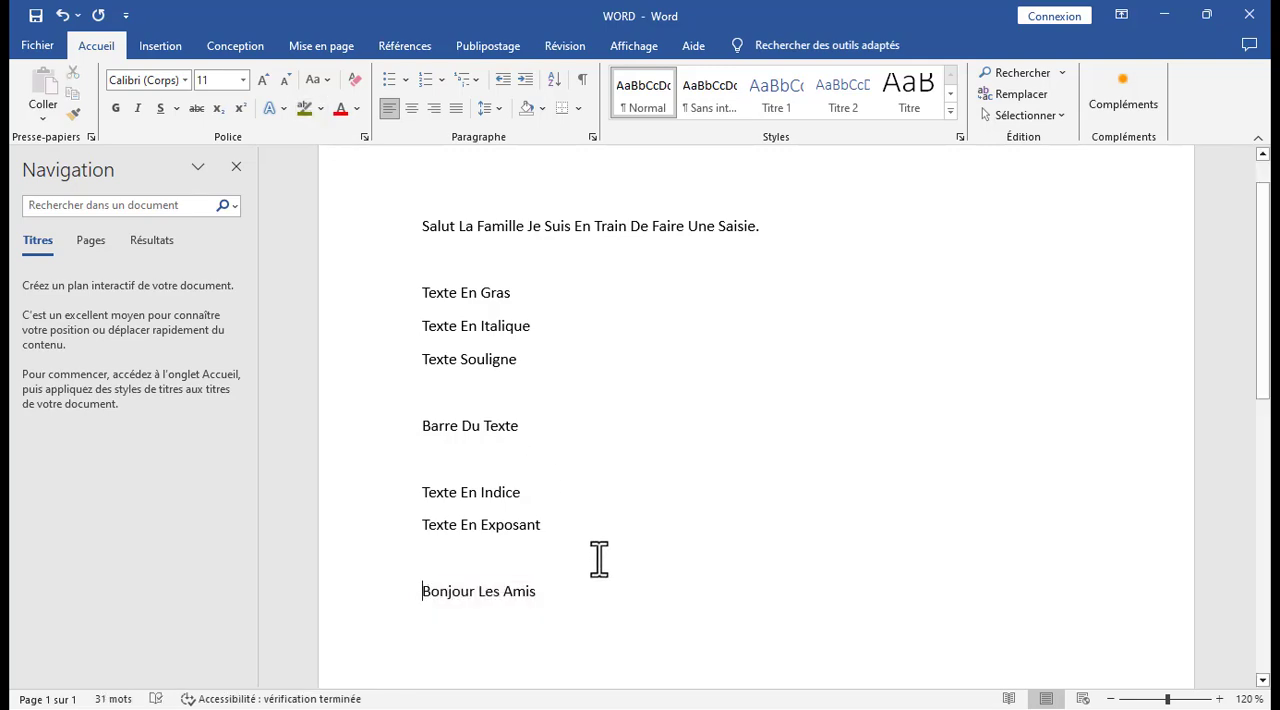
In the font settings, try the strikethrough, superscript and subscript effects, ending with Barré double and Indice, and keep underlining at (aucun).
click(365, 136)
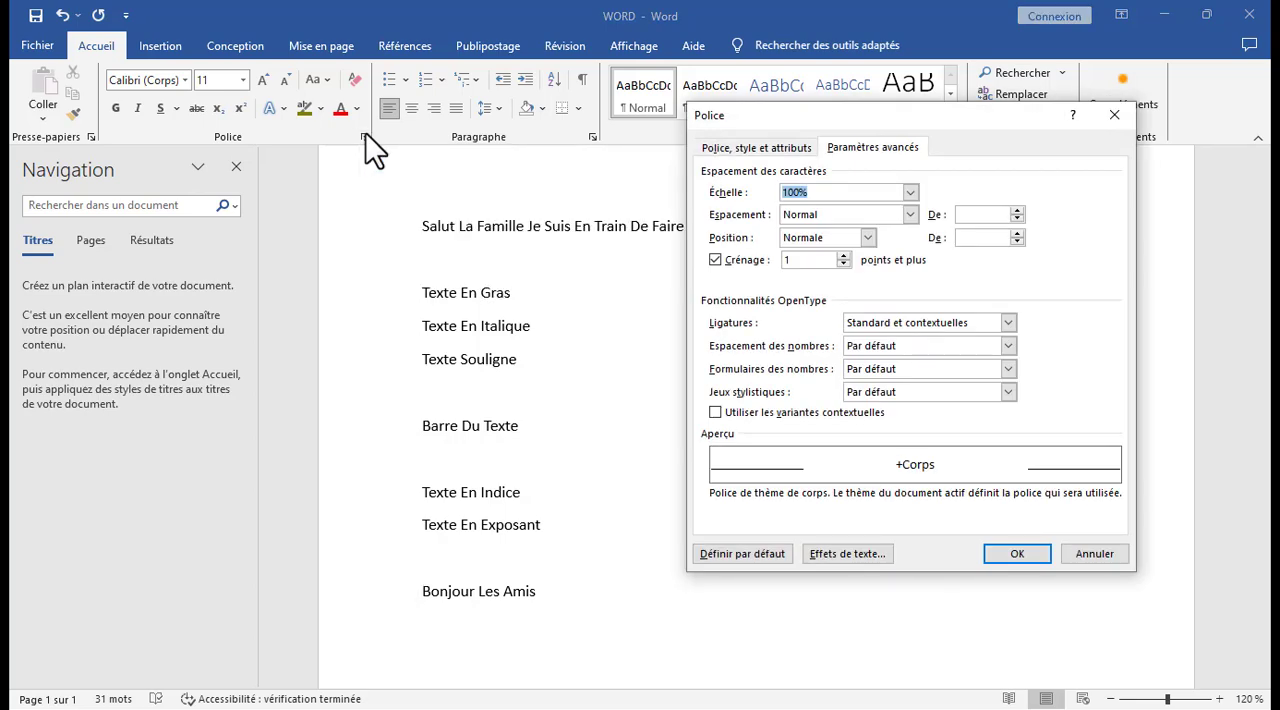
click(729, 148)
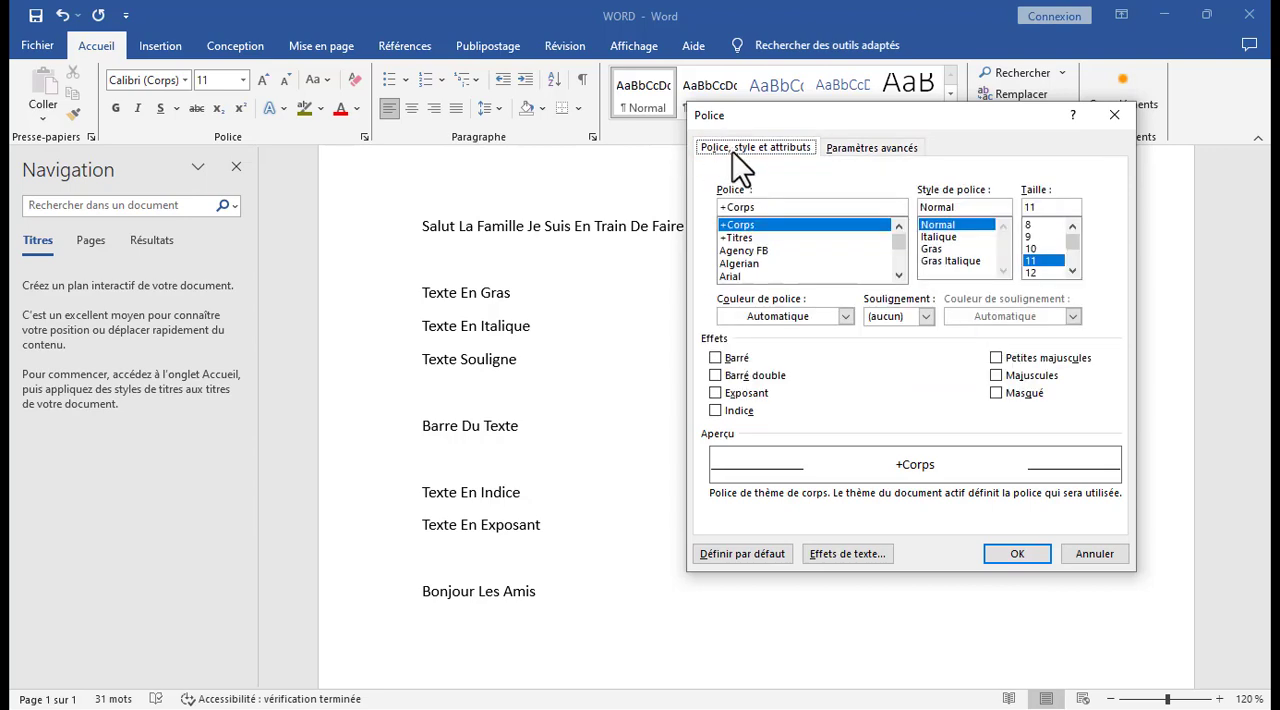
click(716, 358)
click(715, 375)
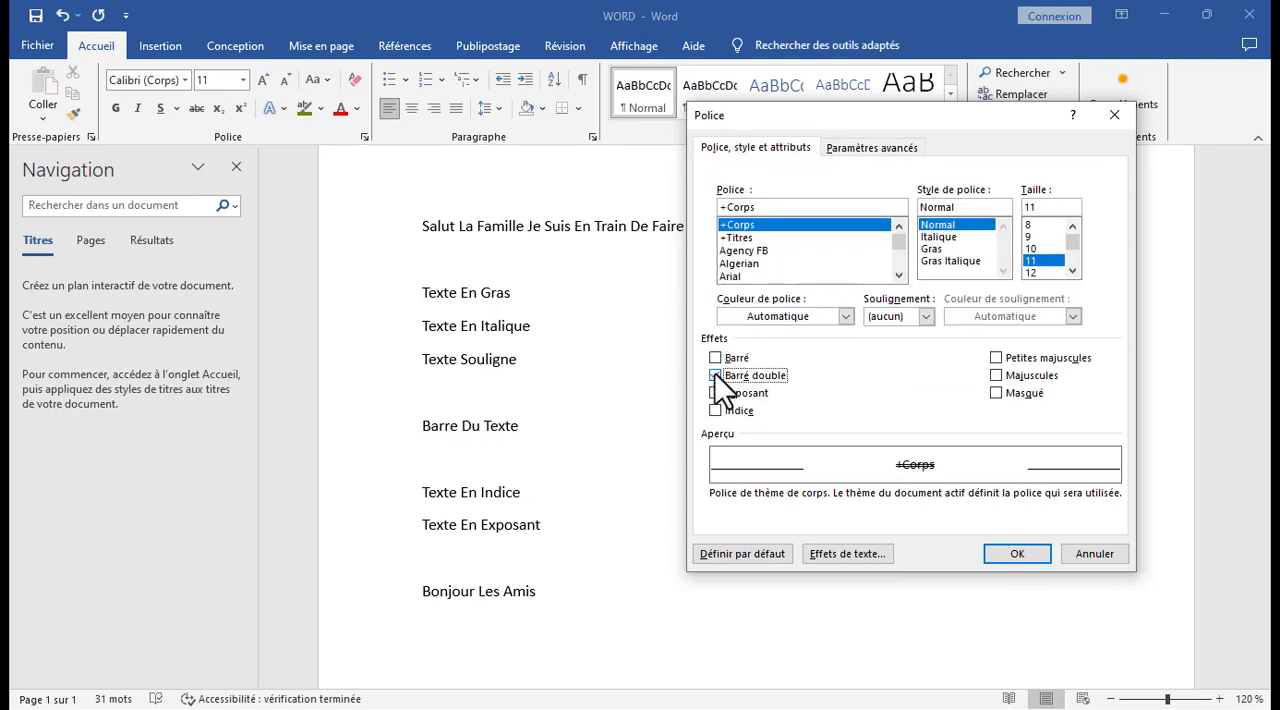
click(713, 392)
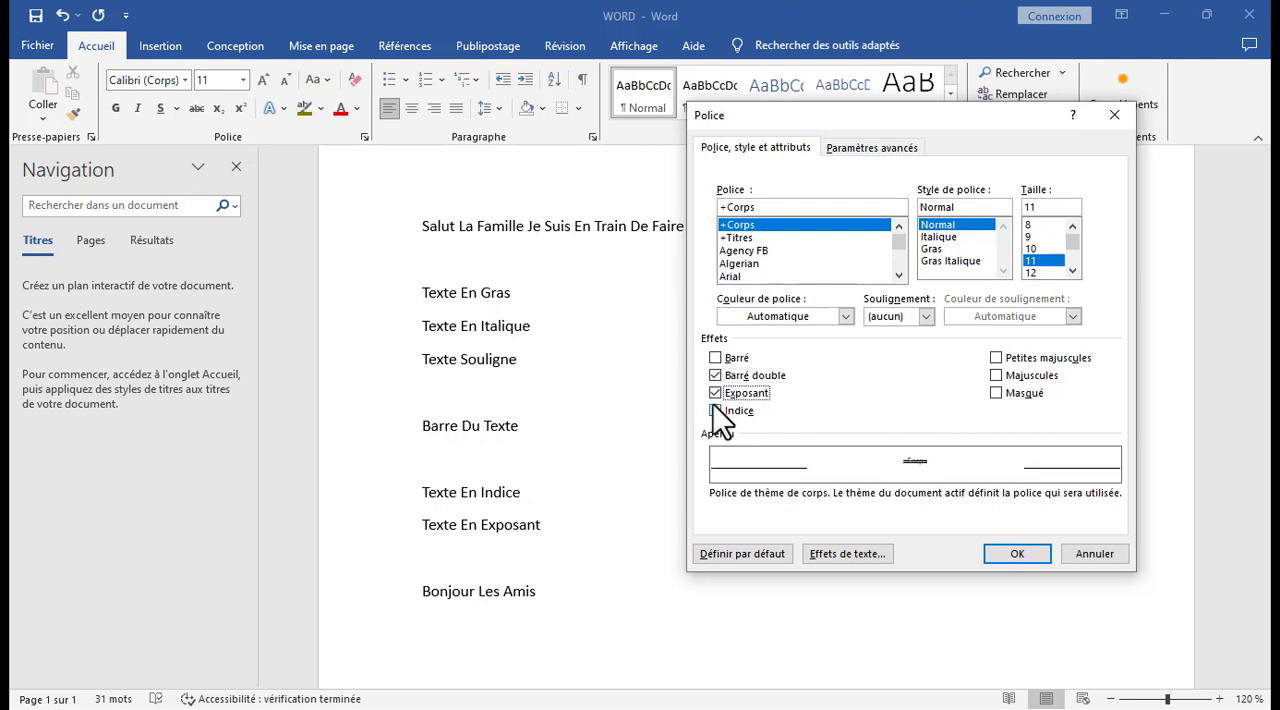
click(715, 410)
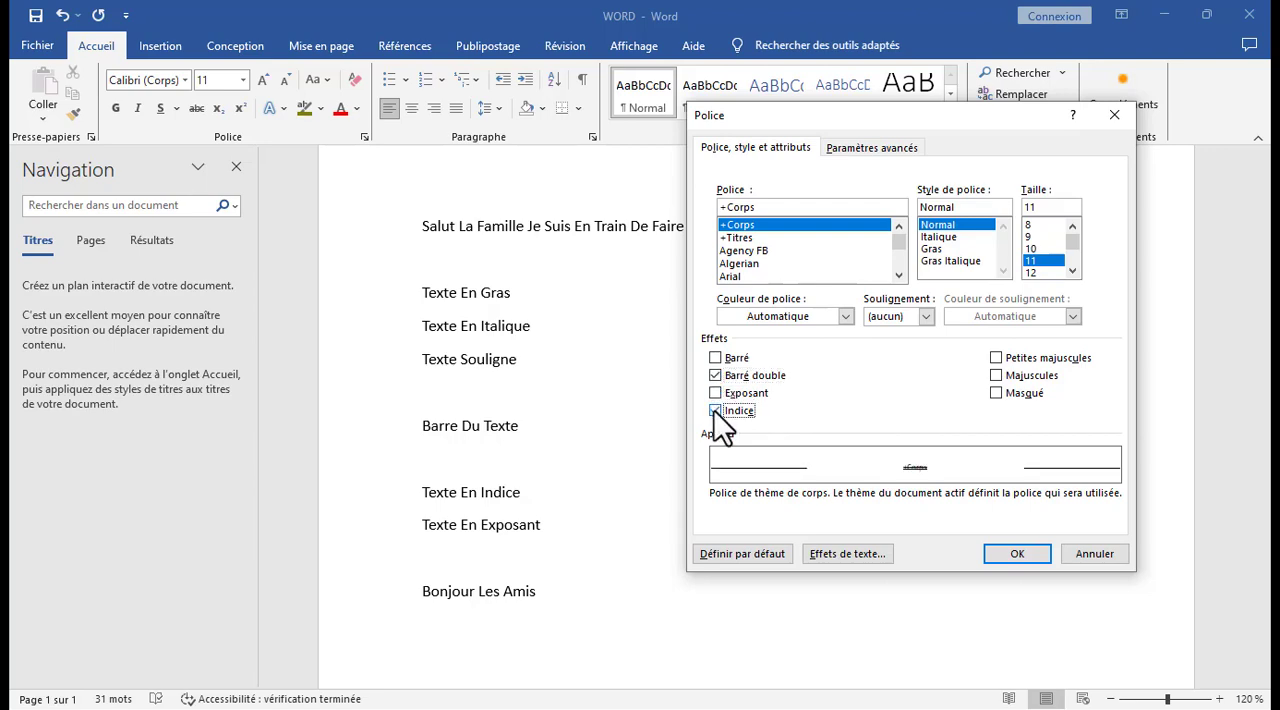
click(925, 315)
click(894, 336)
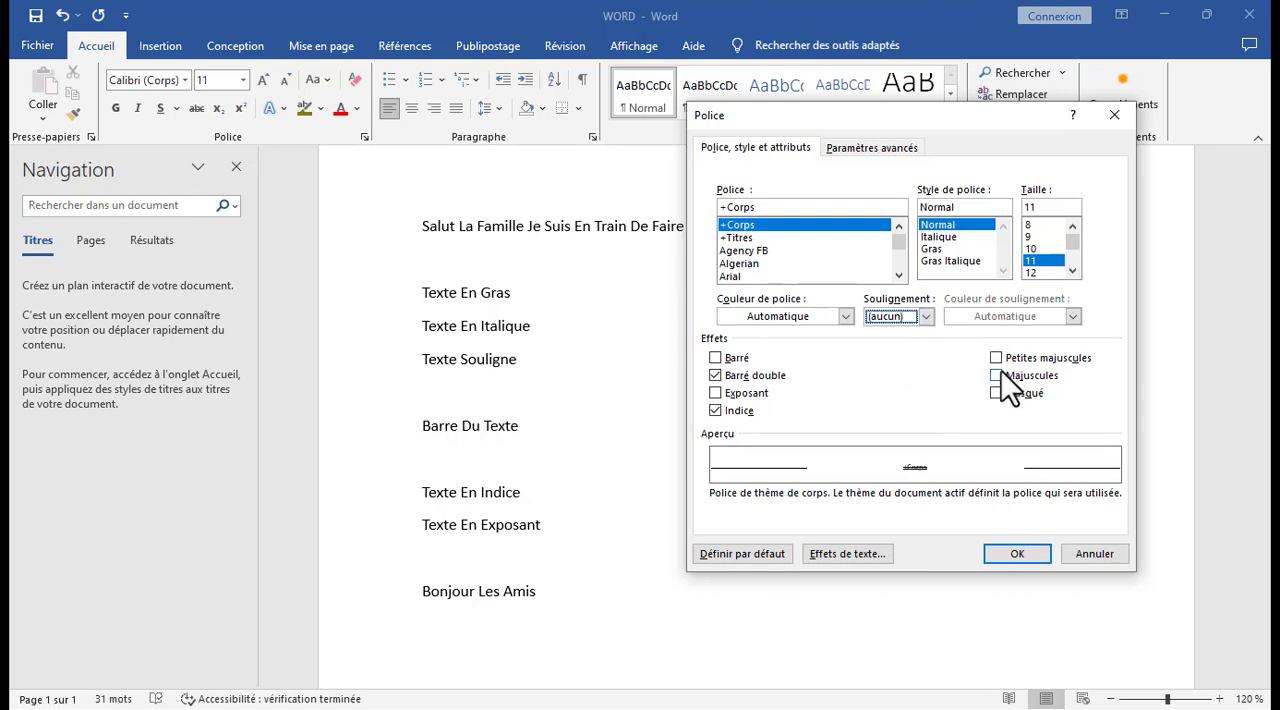
Try the font styles, ending with Gras Italique at size 12, and close the font settings without applying them.
click(945, 258)
click(939, 248)
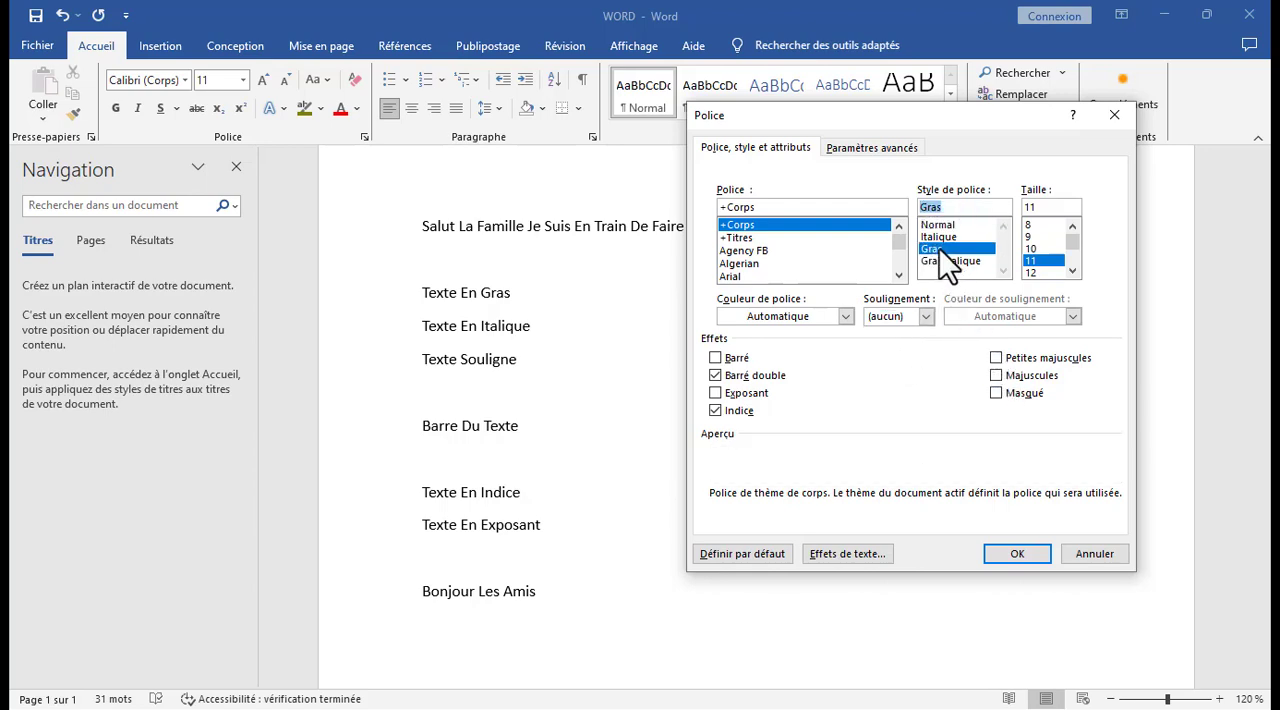
click(939, 237)
click(941, 225)
click(945, 251)
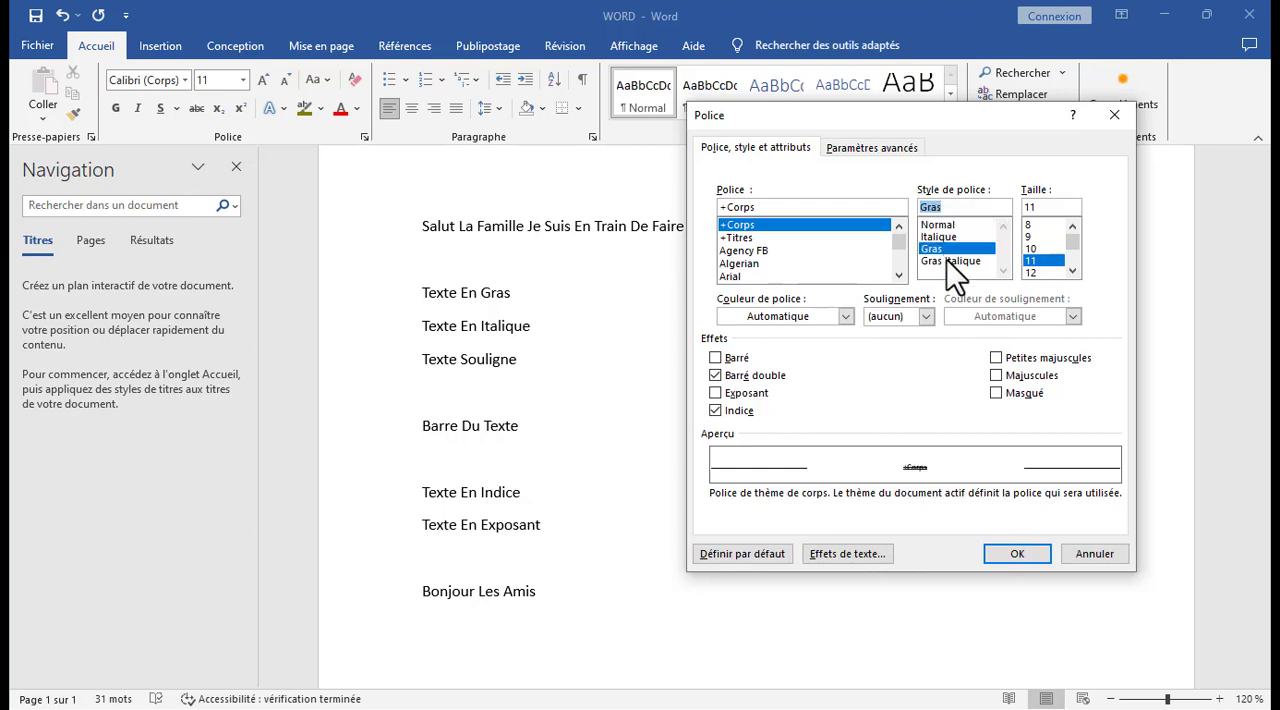
click(945, 261)
click(1031, 272)
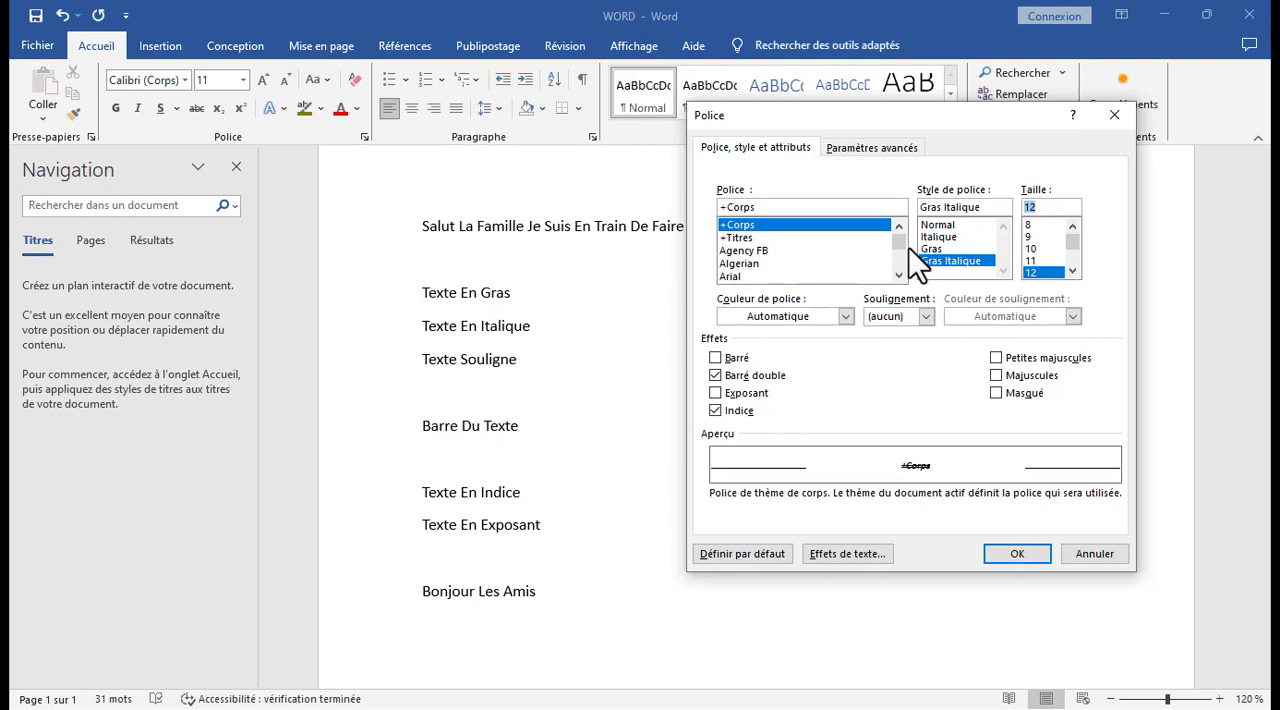
click(1131, 119)
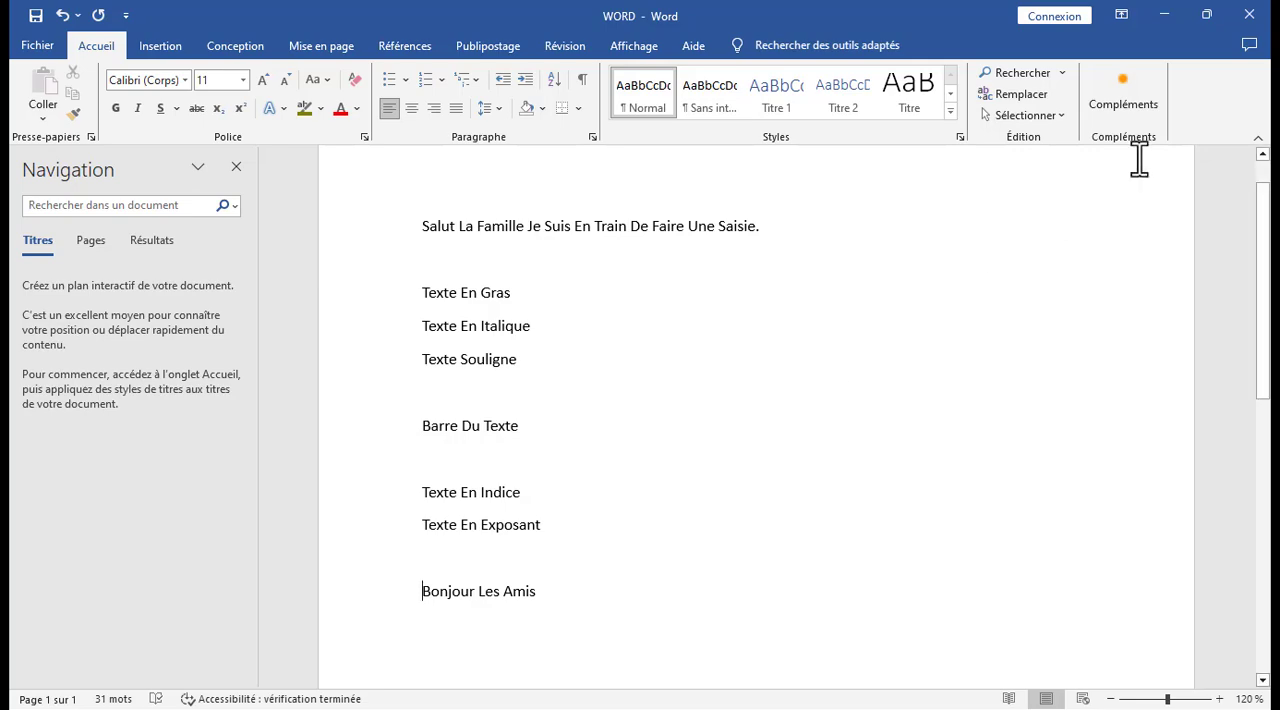
Start closing the document, cancel at the save prompt to keep it open, and minimize its window to the desktop.
click(1249, 14)
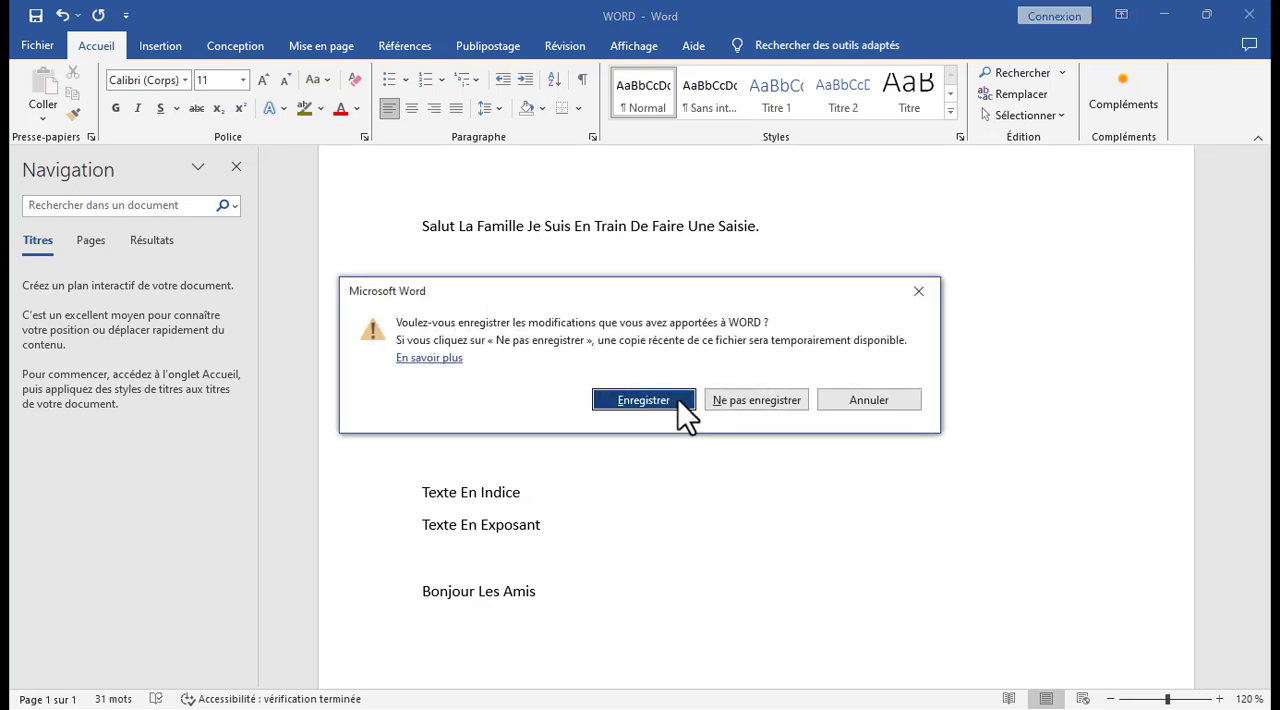
click(917, 291)
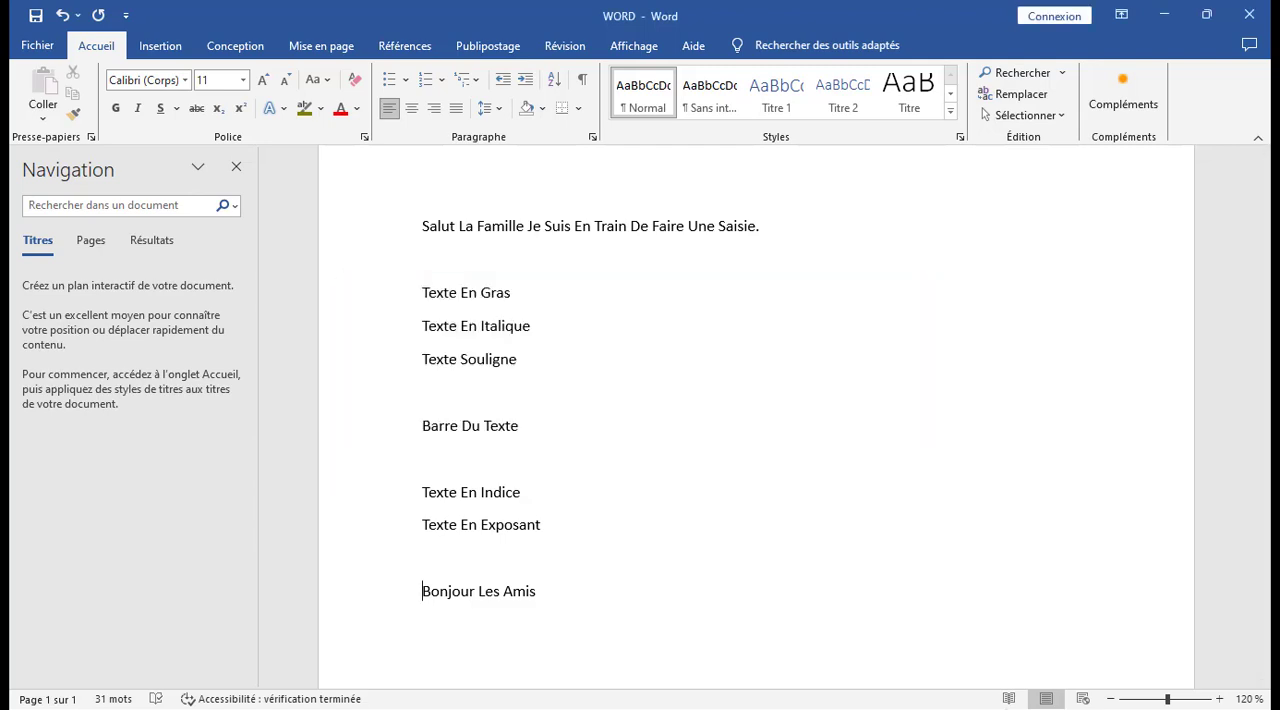
click(1006, 393)
click(1175, 14)
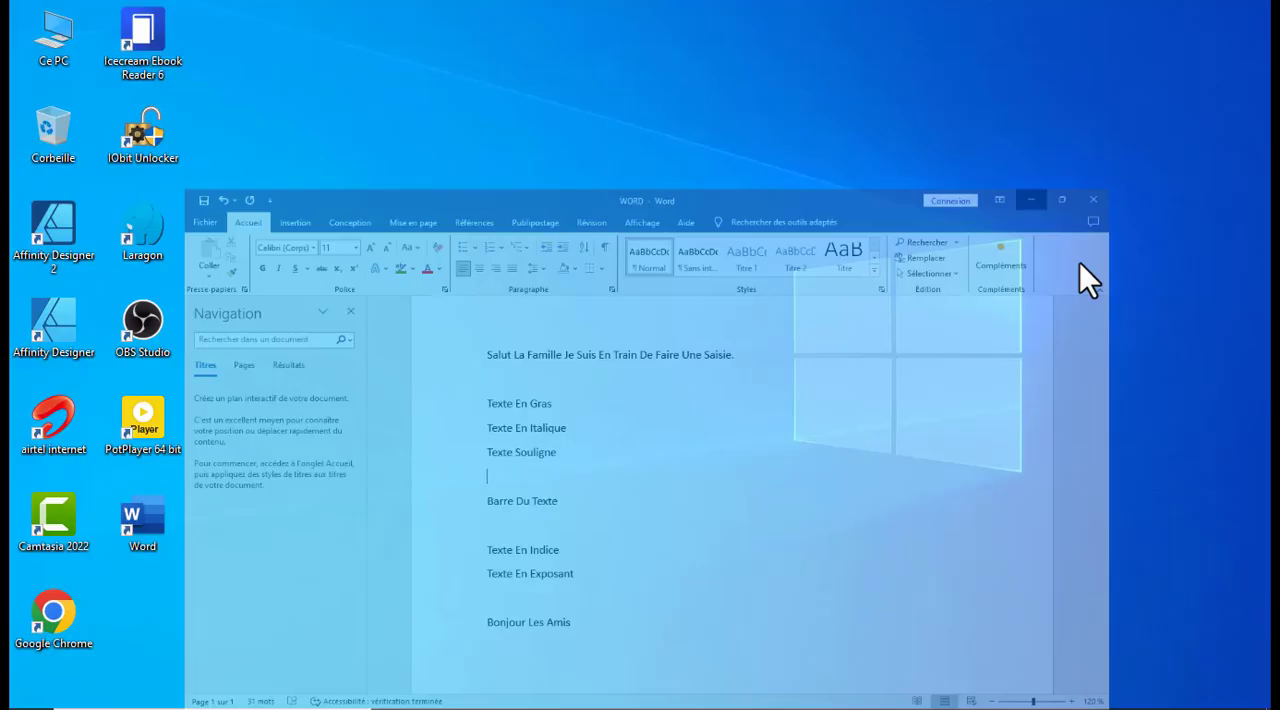